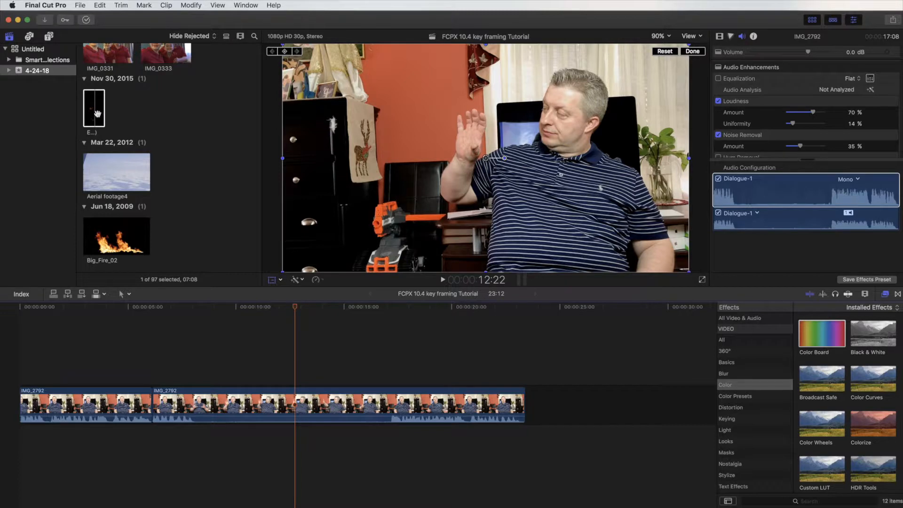
Step: Place the Explosion_01 clip above the second IMG_2792 clip, starting at about 11:17
drag(96, 115, 312, 371)
click(272, 327)
key(super+z)
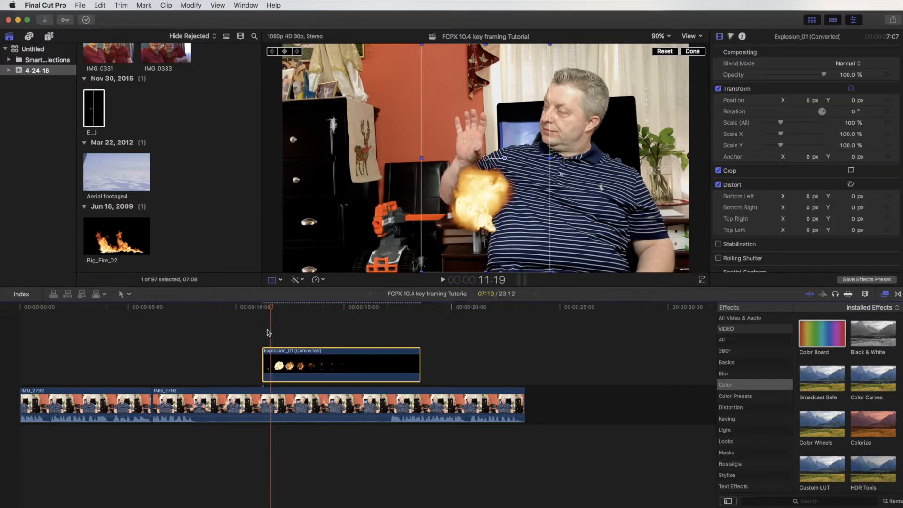
click(266, 328)
drag(282, 361, 289, 360)
click(281, 337)
click(274, 335)
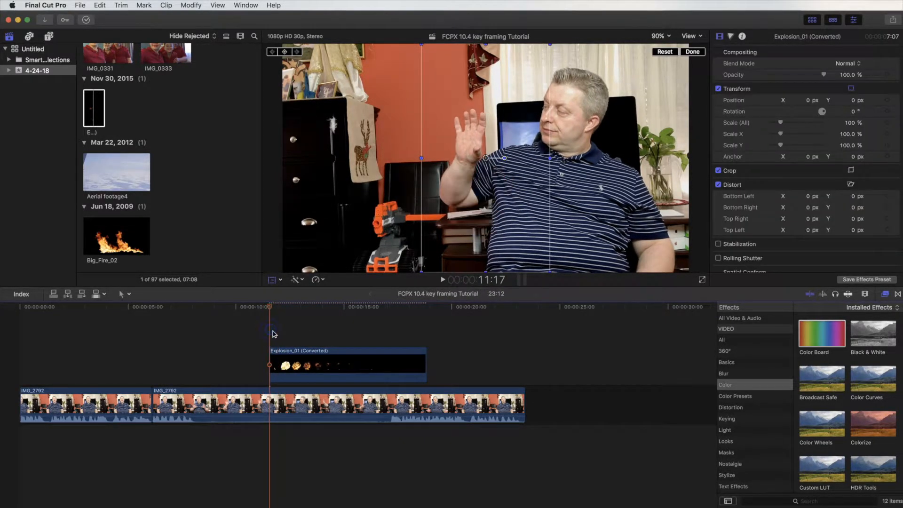
click(289, 331)
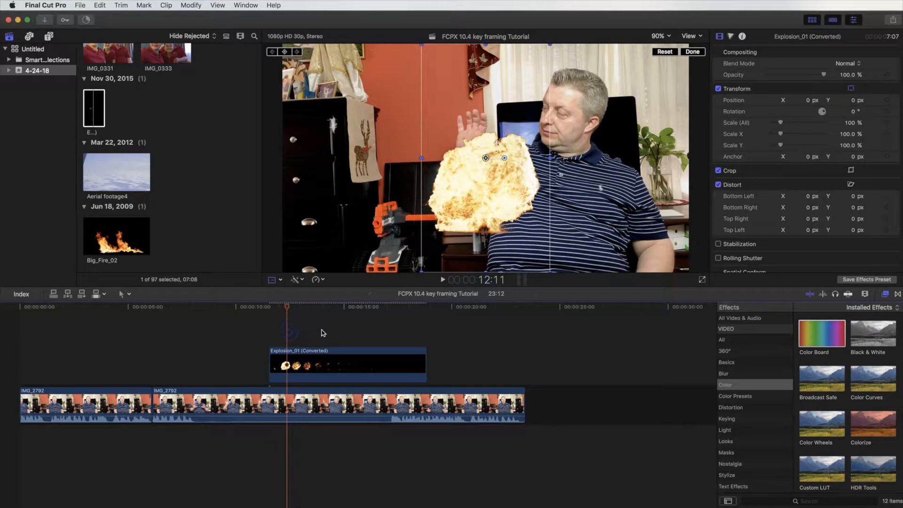
Step: Shift the explosion clip earlier on the timeline so it starts at about 9 seconds
drag(308, 368, 253, 357)
click(255, 328)
click(231, 328)
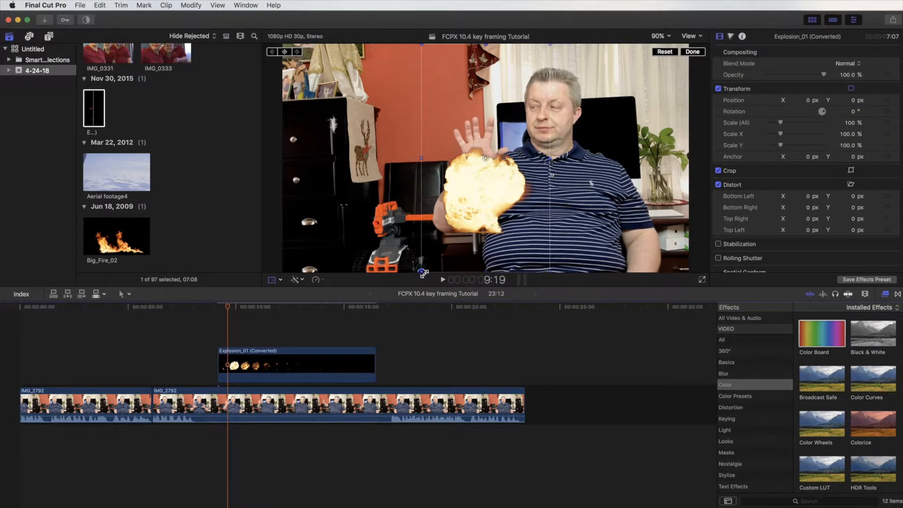
Step: Scale the explosion down to about 63.64% and position it over the raised hand at about X -29.6, Y 162.1 px
drag(422, 273, 442, 235)
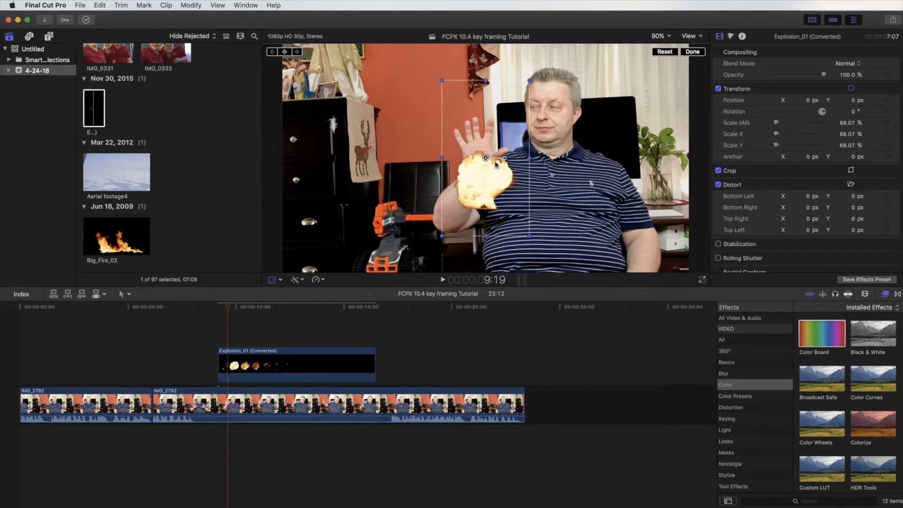
drag(495, 163, 485, 132)
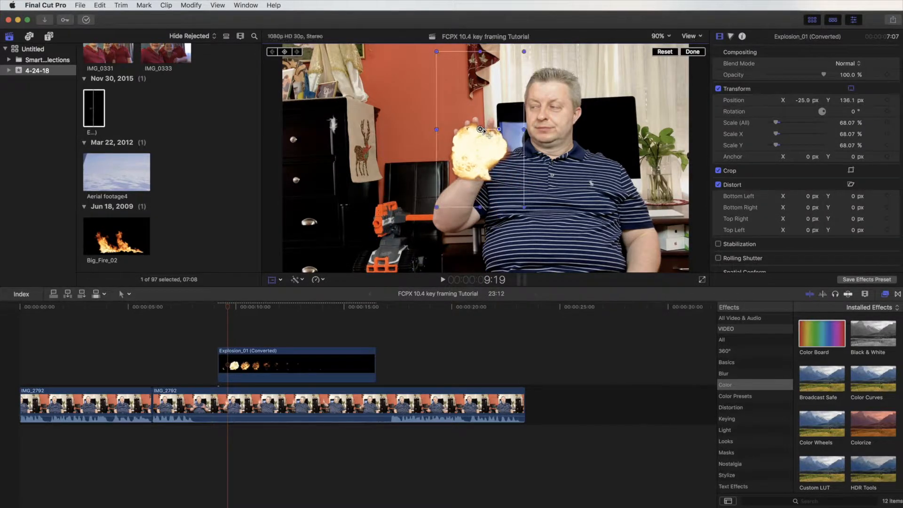
drag(524, 207, 524, 205)
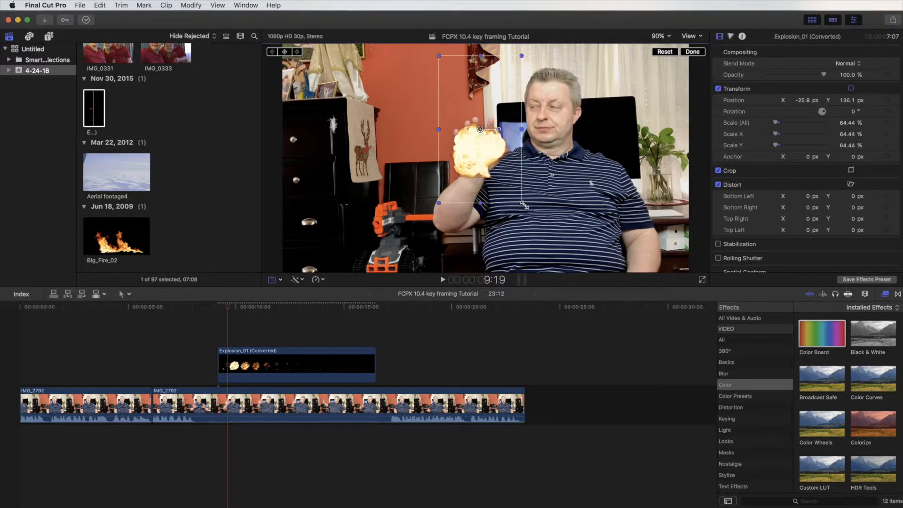
drag(487, 132, 481, 127)
drag(526, 203, 525, 203)
drag(490, 144, 488, 140)
Step: Split the explosion clip at 11:23 and delete the portion after the cut
drag(228, 304, 253, 311)
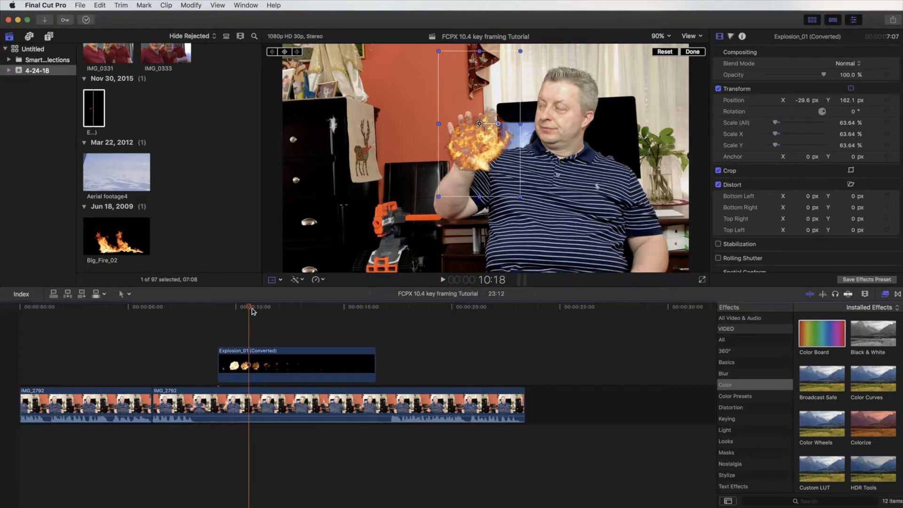
drag(252, 311, 279, 319)
click(276, 363)
key(super+b)
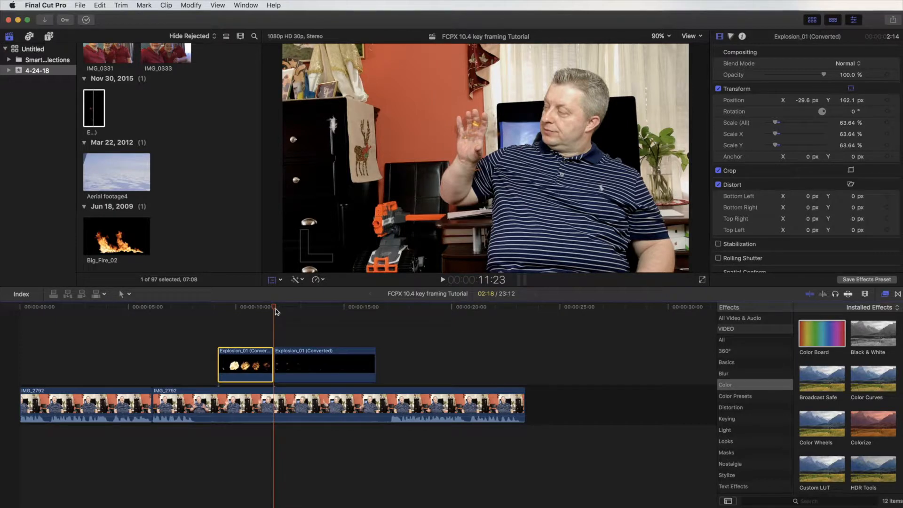
drag(277, 312, 304, 326)
click(309, 371)
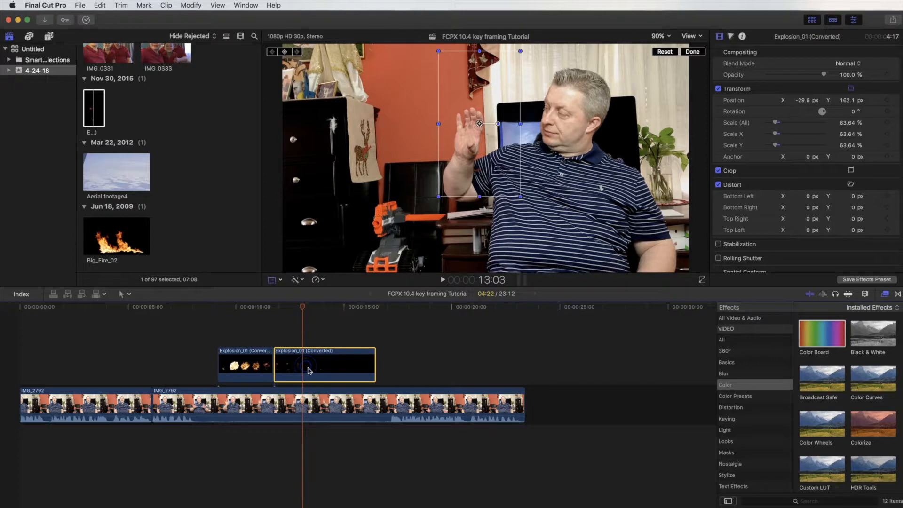
key(Delete)
Step: Duplicate the trimmed explosion clip and align the copy directly against the end of the first one
click(244, 335)
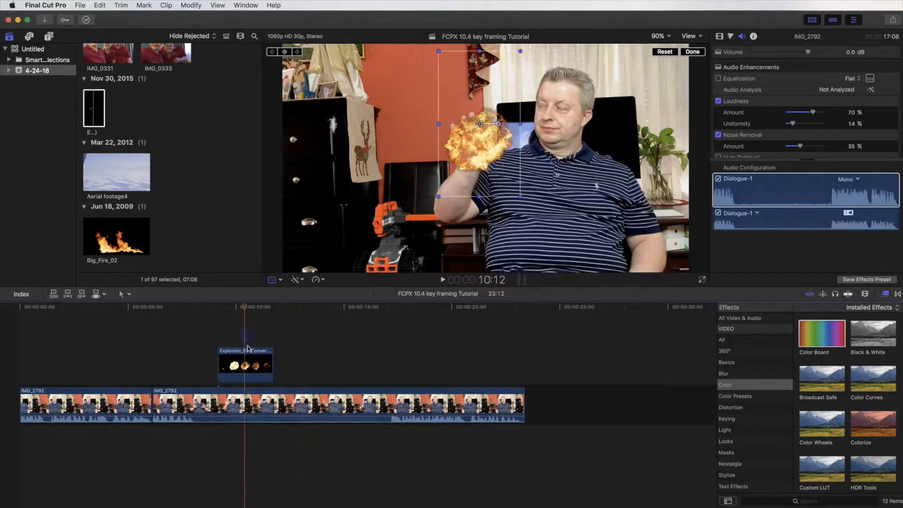
click(250, 373)
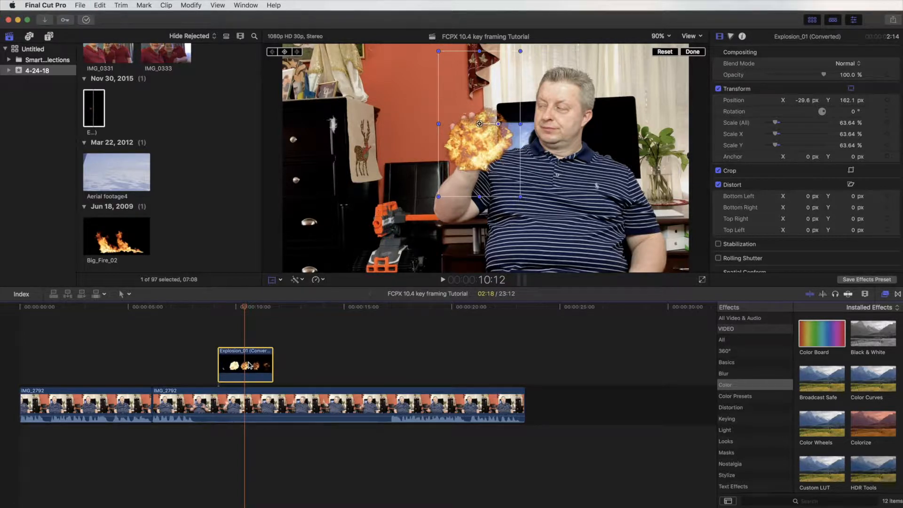
click(278, 360)
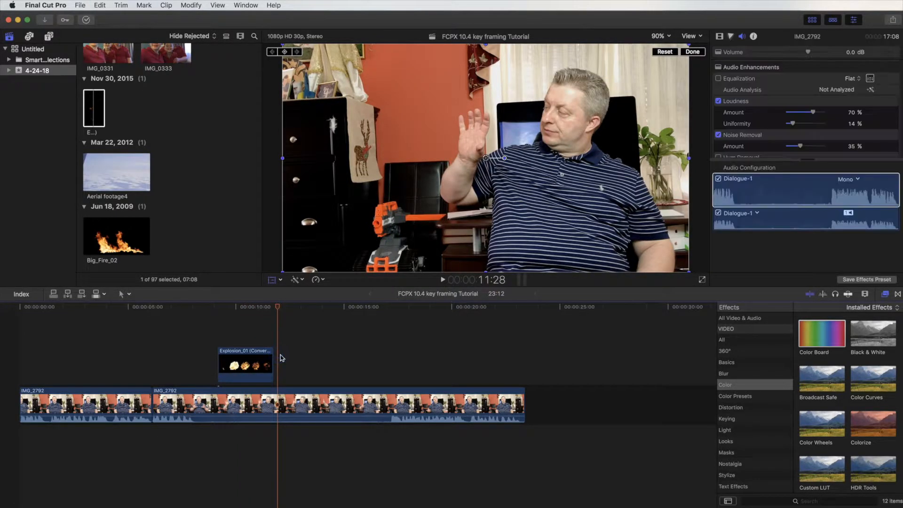
key(super+v)
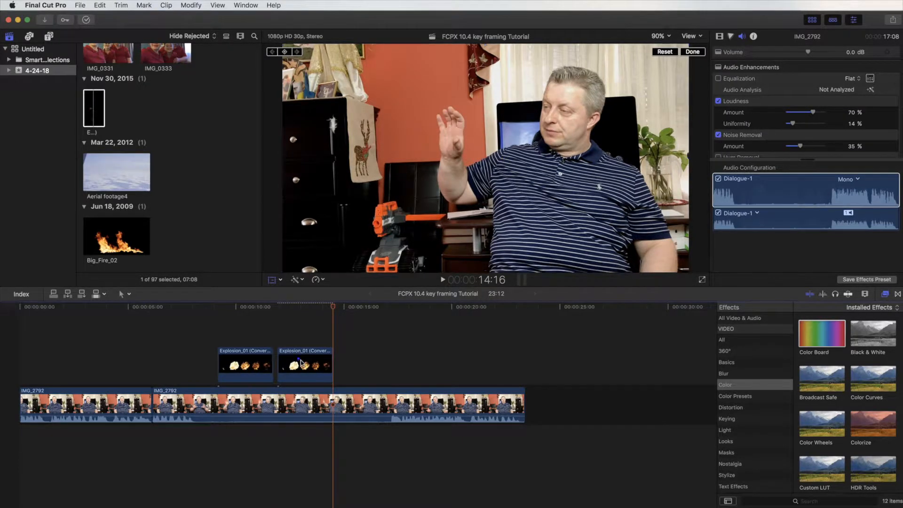
drag(301, 362, 299, 363)
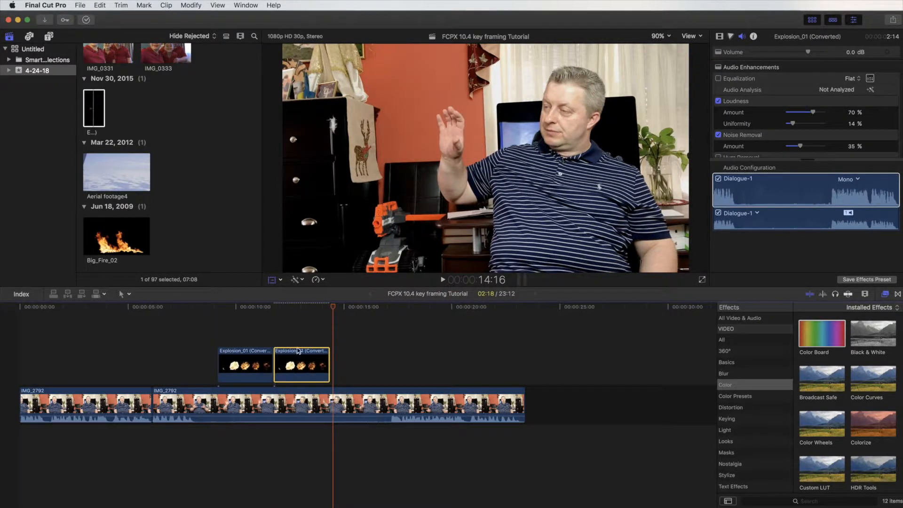
Step: Split the second explosion clip at 13:24, just before the hand moves away, and delete the remainder
click(282, 323)
click(303, 322)
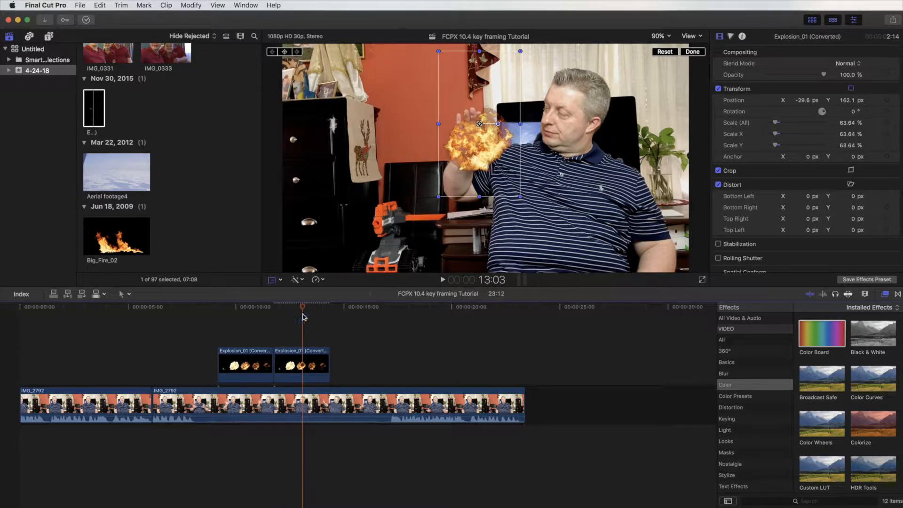
mouse_move(305, 311)
mouse_down()
mouse_move(291, 311)
mouse_move(335, 315)
mouse_move(303, 323)
mouse_up()
click(315, 364)
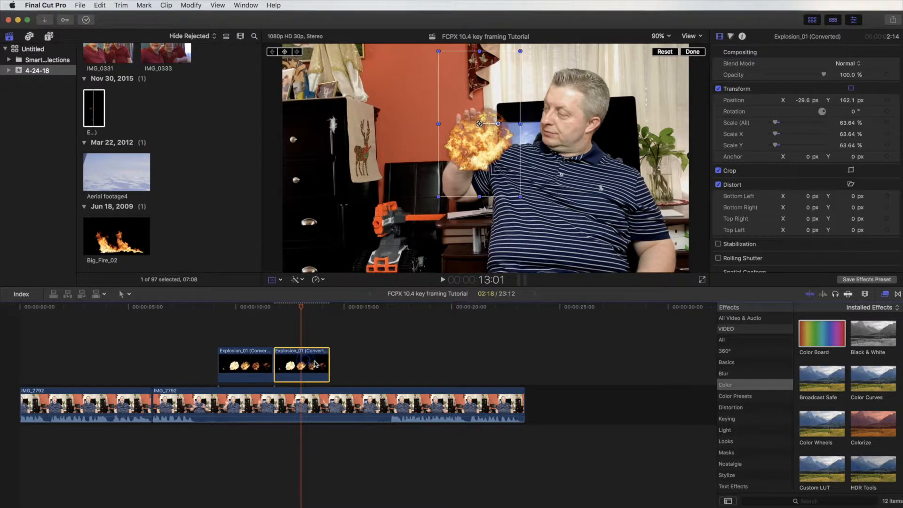
click(321, 338)
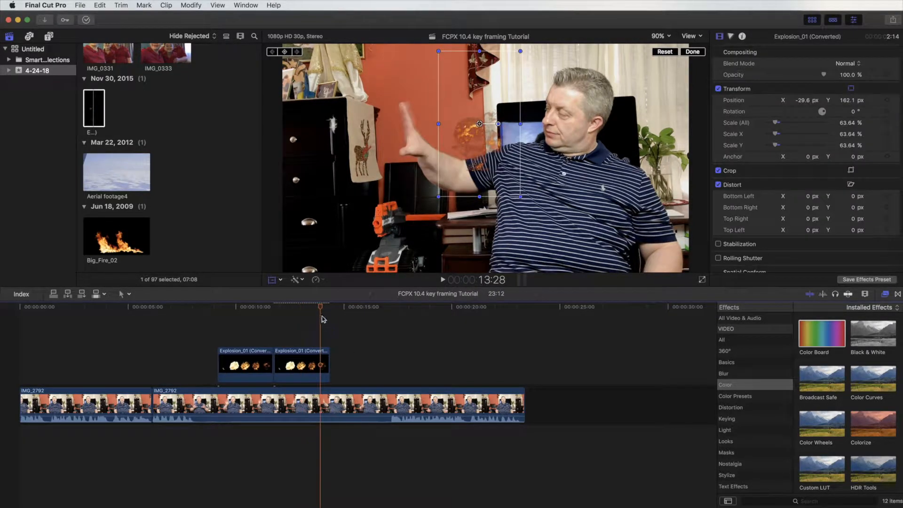
drag(323, 311, 319, 311)
key(super+b)
click(325, 363)
key(Delete)
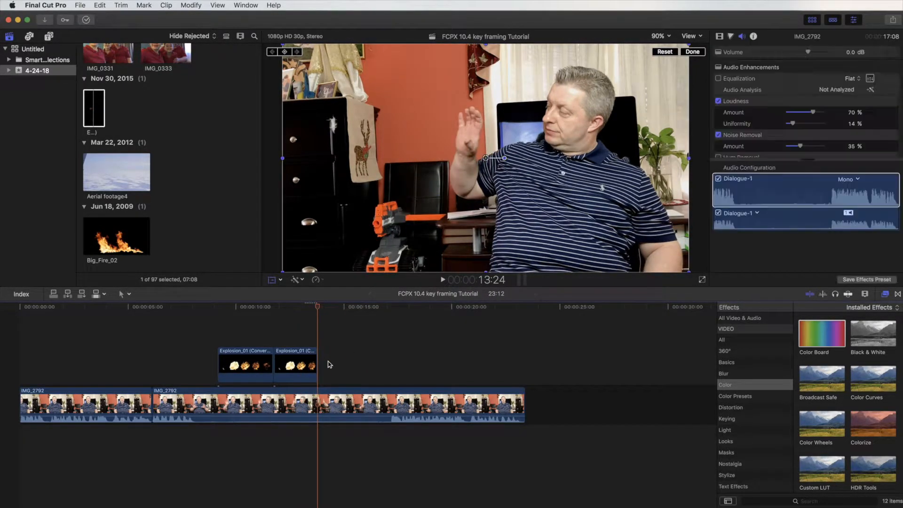
Step: Reverse the playback of the second explosion clip
click(306, 334)
click(295, 360)
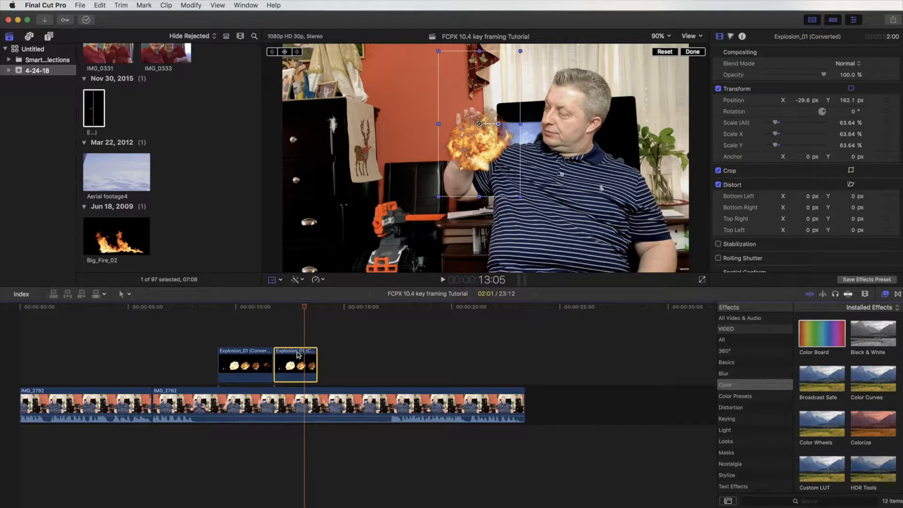
click(293, 326)
click(296, 357)
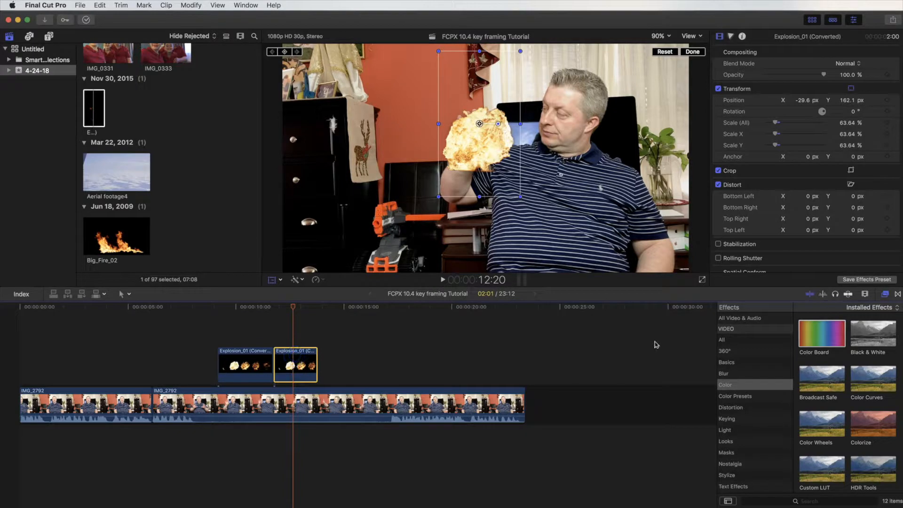
click(324, 280)
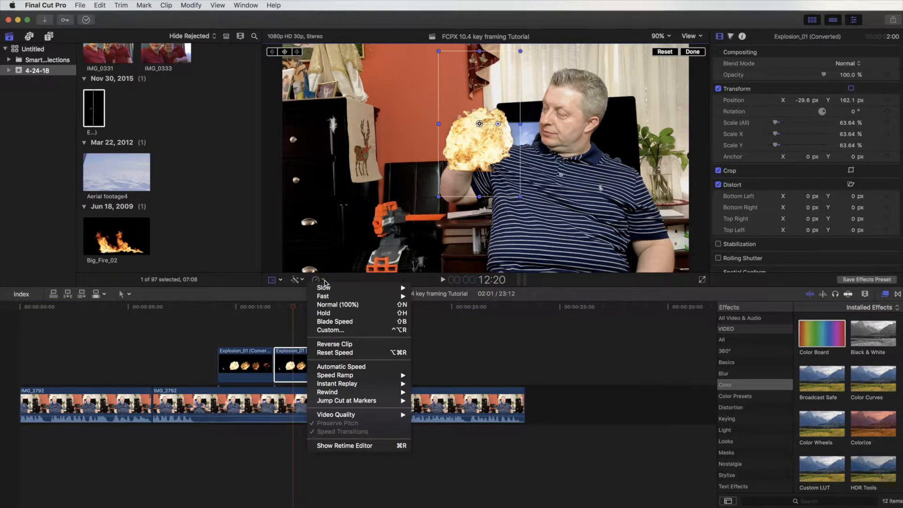
click(333, 344)
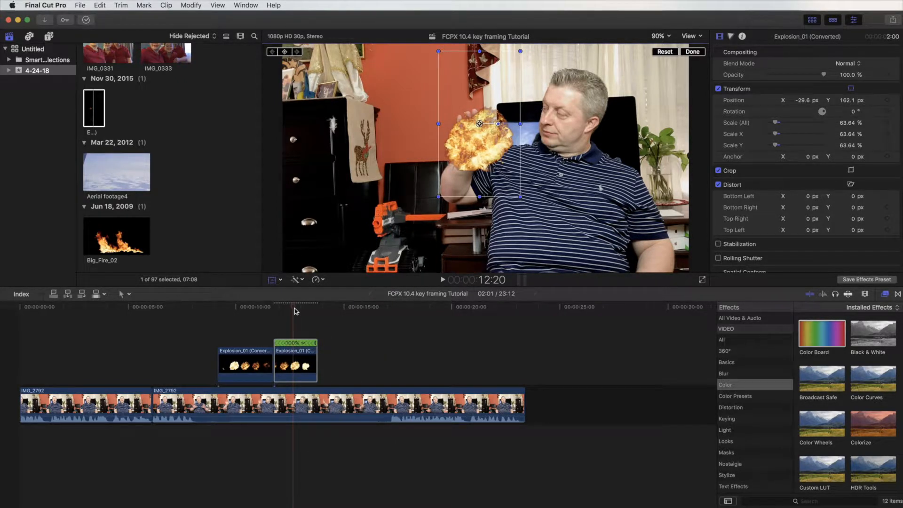
Step: Slow the reversed explosion clip to -50% speed
mouse_move(295, 309)
mouse_down()
mouse_move(232, 306)
mouse_move(313, 316)
mouse_move(300, 316)
mouse_up()
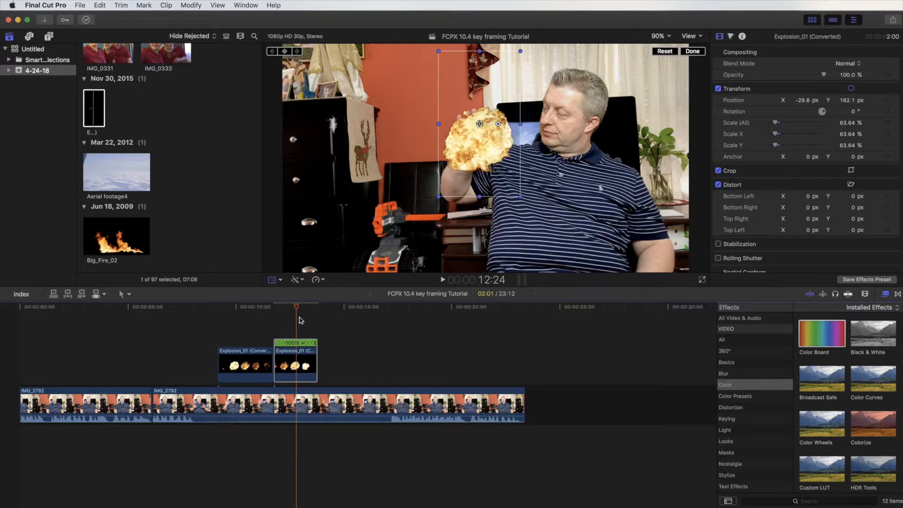
click(303, 343)
mouse_move(351, 354)
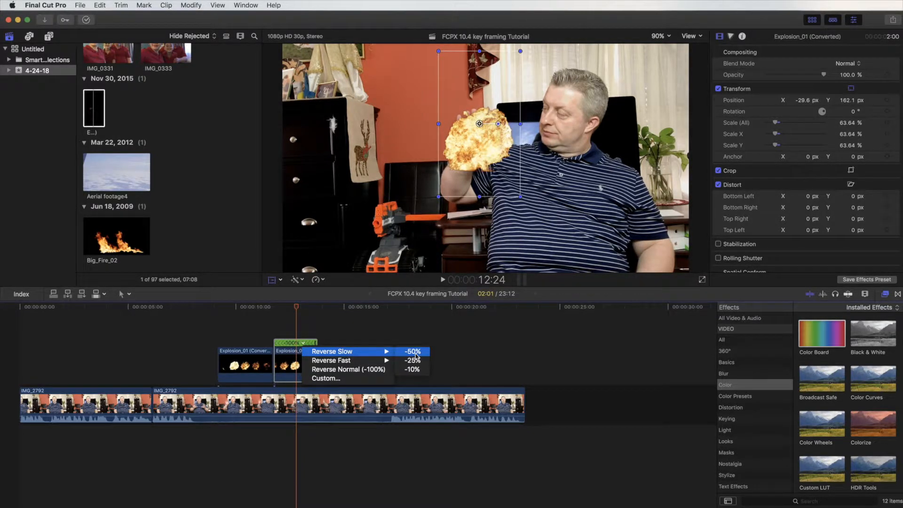
click(416, 355)
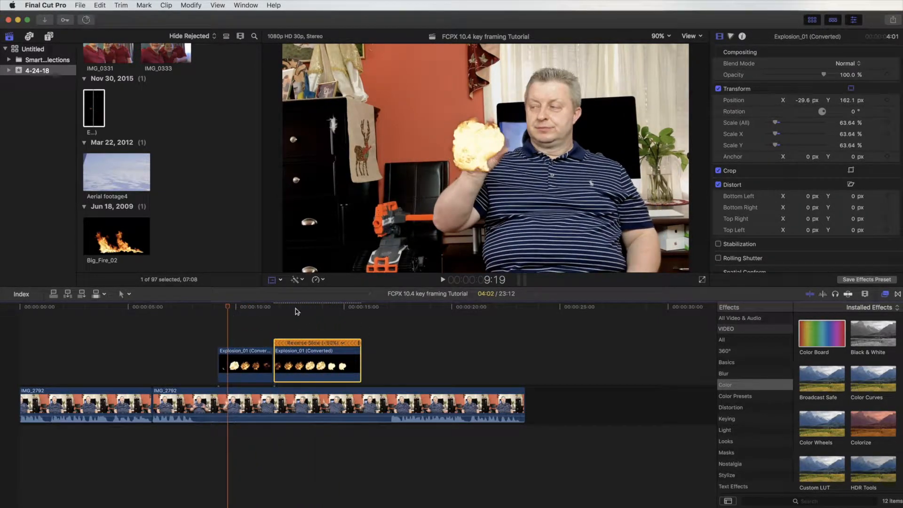
Step: Add a Transform keyframe to the first explosion clip at 10:03
click(244, 355)
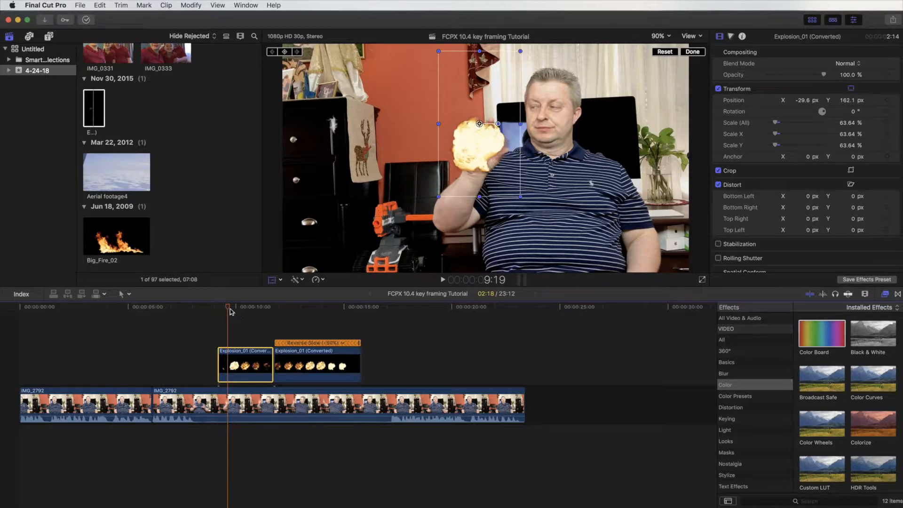
drag(230, 307, 250, 319)
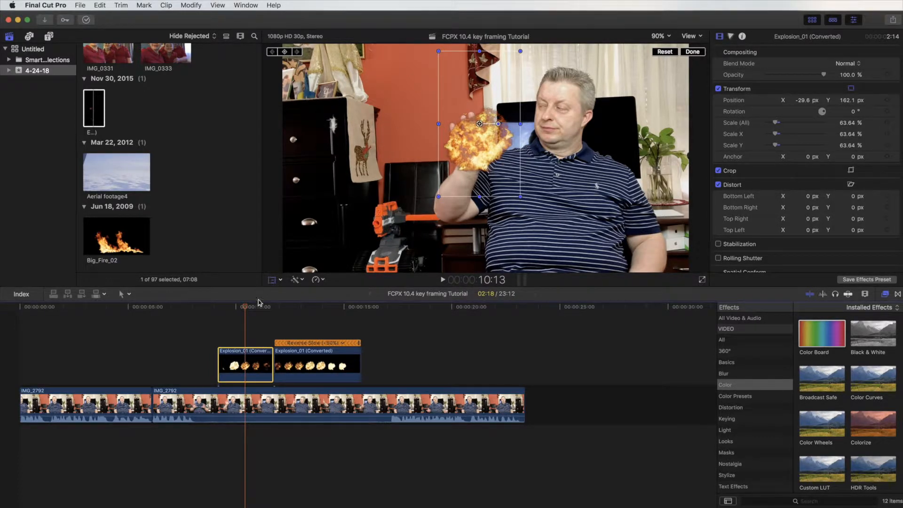
drag(249, 311, 242, 311)
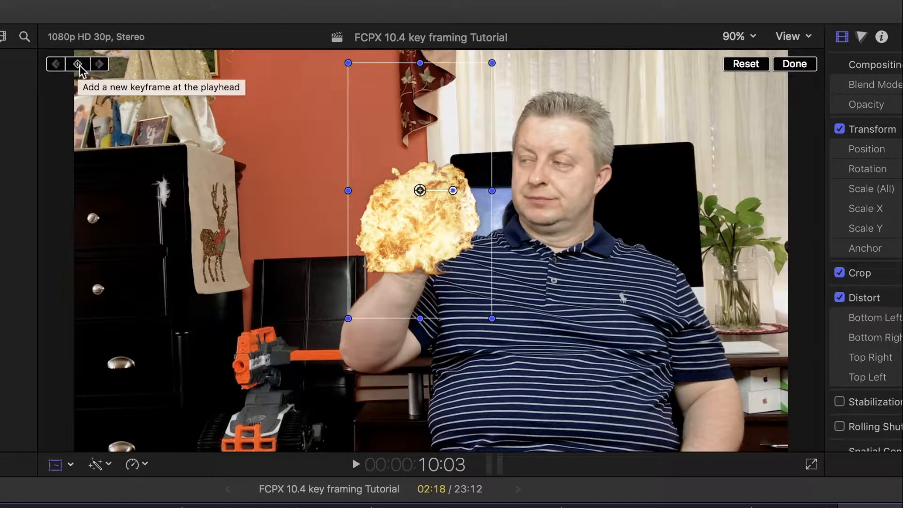
click(79, 65)
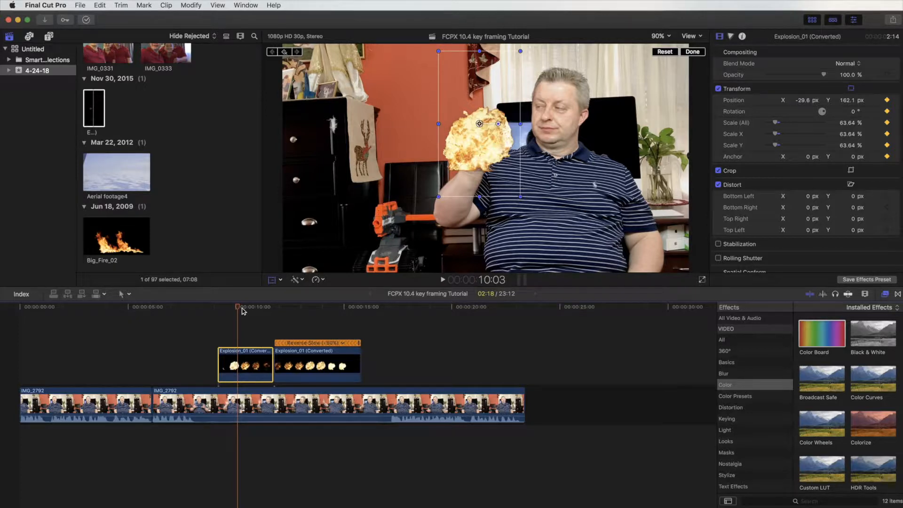
Step: At 10:10, reposition the first explosion over the hand at about X -47, Y 170.2 px to record a second keyframe
key(Right)
key(Right)
key(Right)
key(Right)
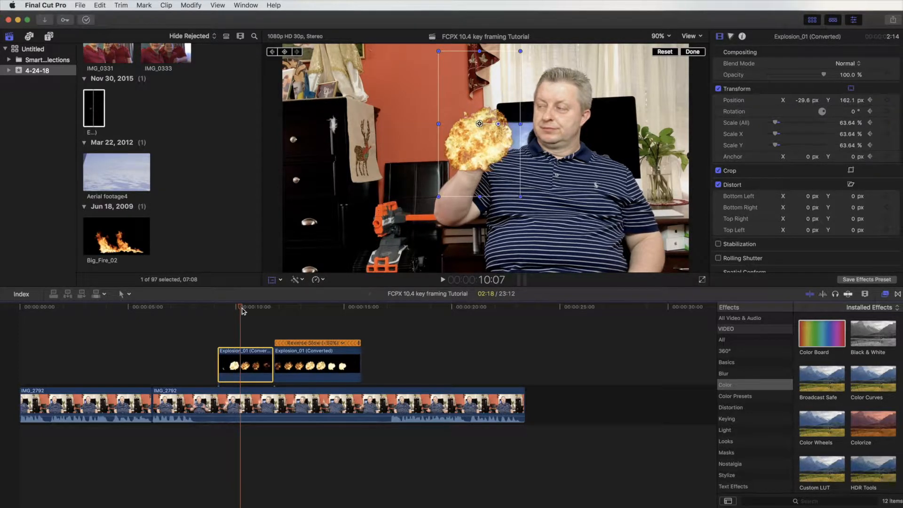
key(Right)
key(Right)
key(Right)
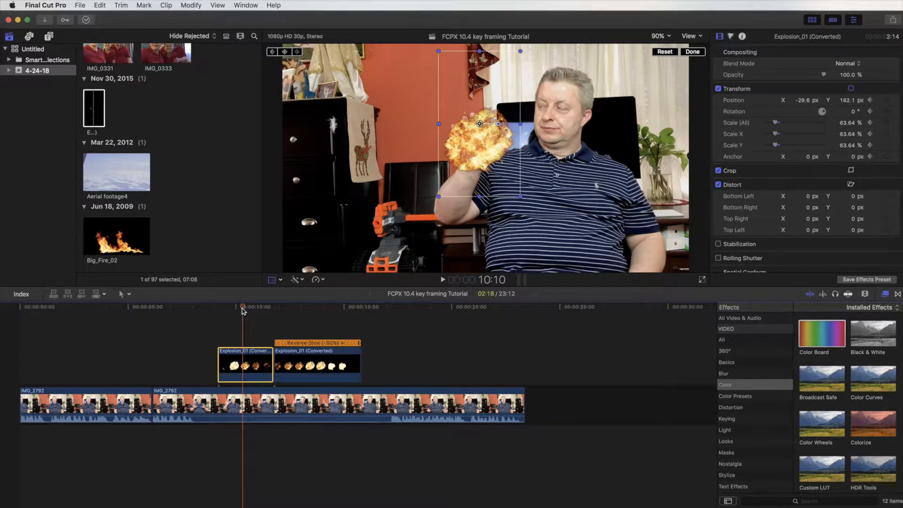
drag(483, 128, 478, 123)
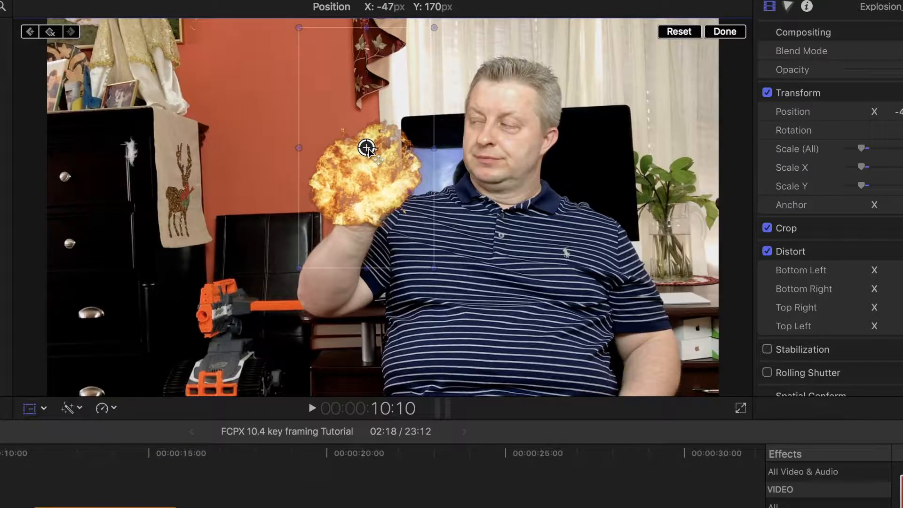
drag(370, 150, 370, 150)
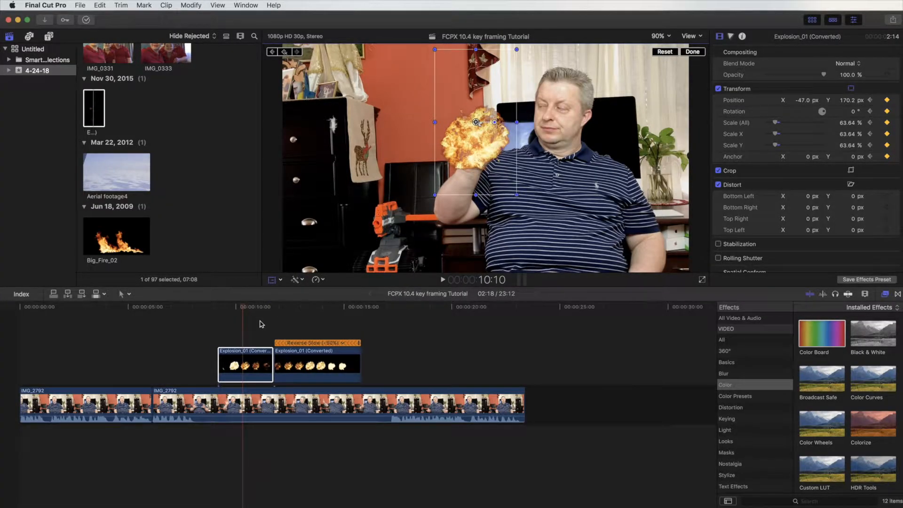
Step: At 10:16, reposition the first explosion over the hand at about X -75.7, Y 175.5 px to record a keyframe
key(Right)
key(Right)
key(Right)
key(Right)
key(Right)
key(Right)
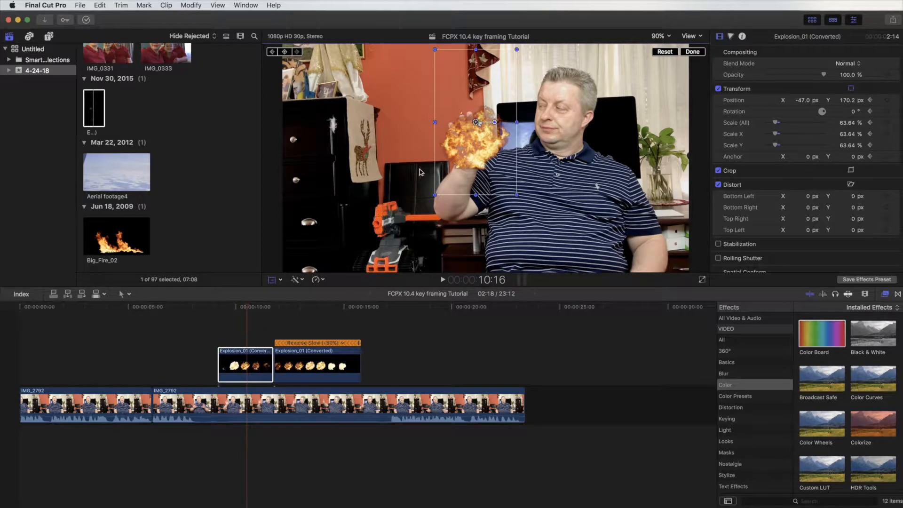
drag(487, 123, 470, 121)
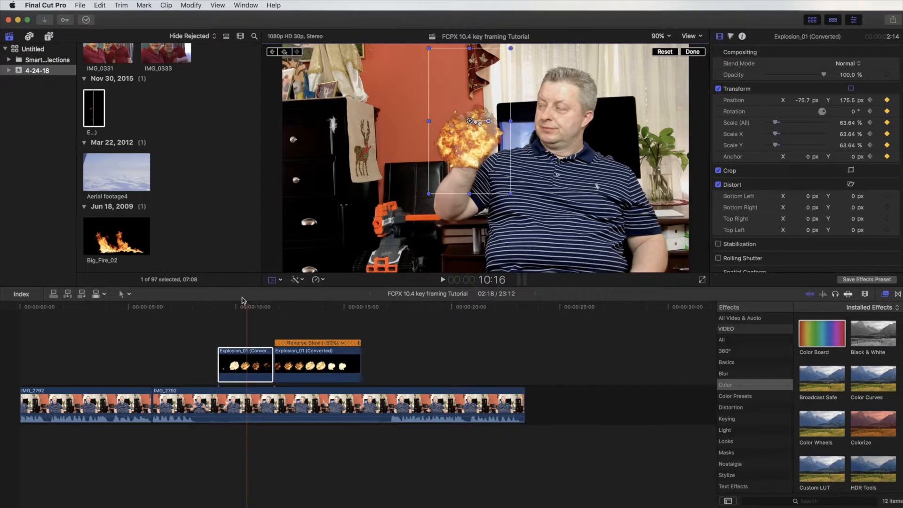
Step: At 10:21, shift the first explosion to about X -93.3, Y 180.6 px to follow the hand
key(Right)
key(Right)
key(Right)
key(Right)
key(Right)
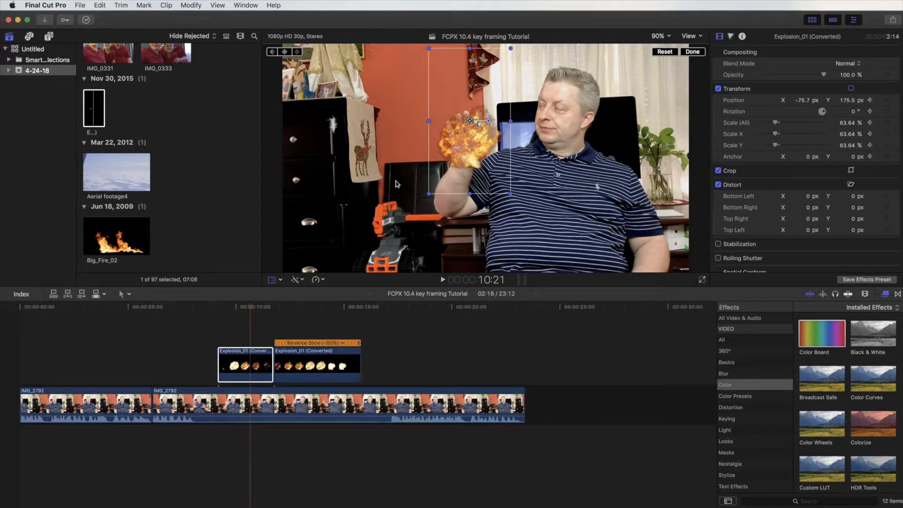
drag(470, 121, 467, 120)
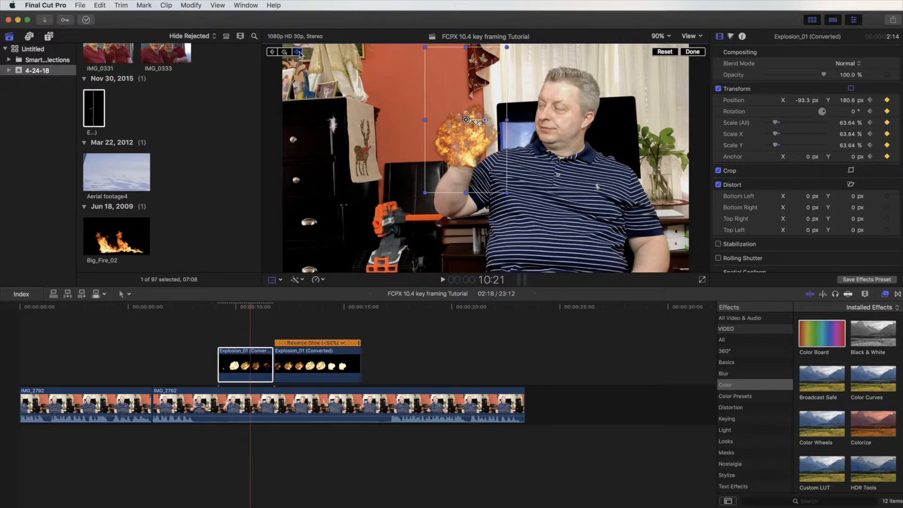
Step: At 11:00, raise the first explosion to about X -90, Y 199.1 px so it stays on the hand
key(Right)
key(Right)
key(Right)
key(Right)
key(Right)
key(Right)
key(Right)
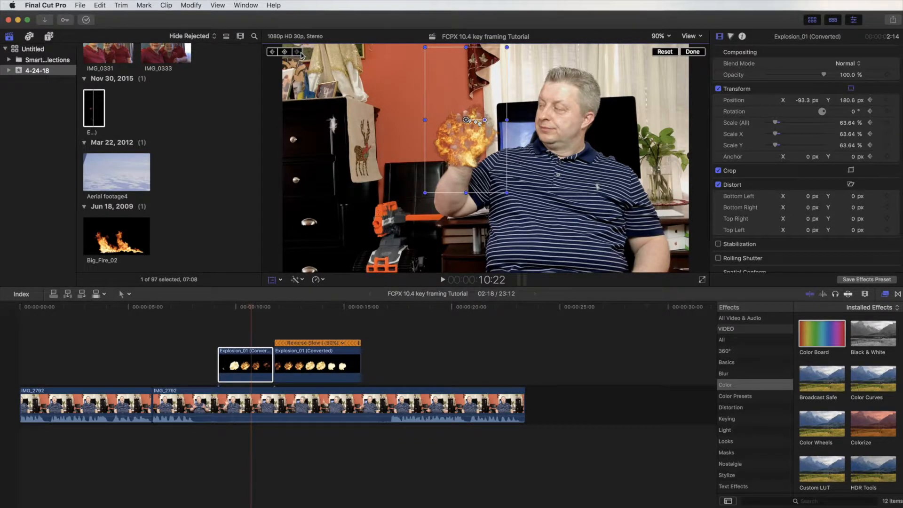
key(Right)
key(Right)
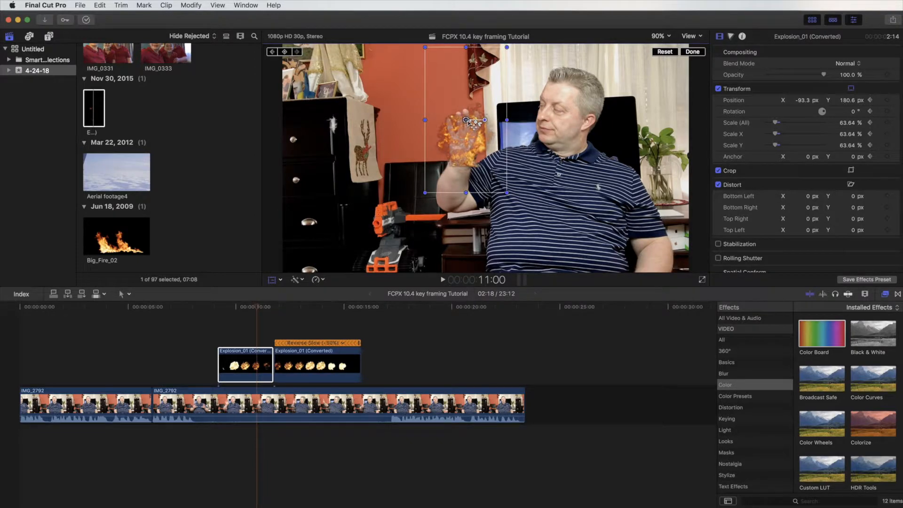
drag(467, 120, 467, 115)
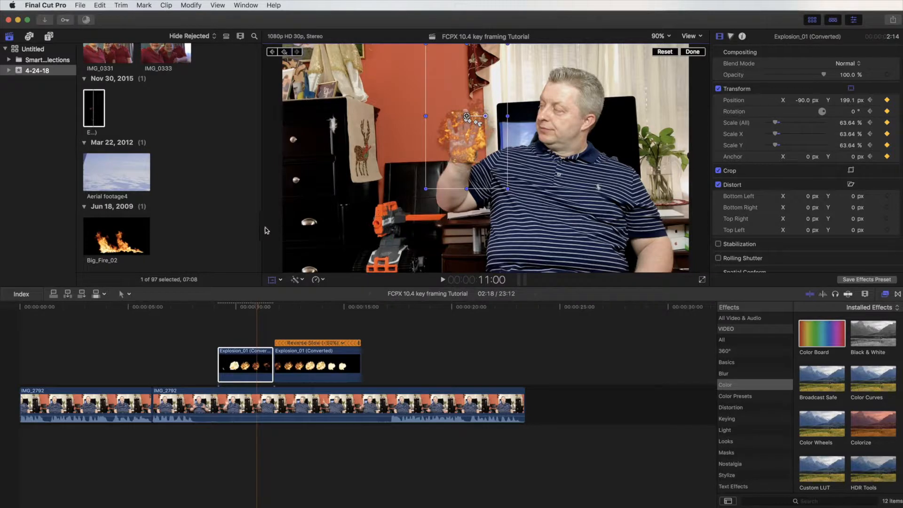
Step: At 11:07, reposition the first explosion at about X -77.3, Y 194.9 px to record another keyframe
key(Right)
key(Right)
key(Right)
key(Right)
key(Right)
key(Right)
key(Right)
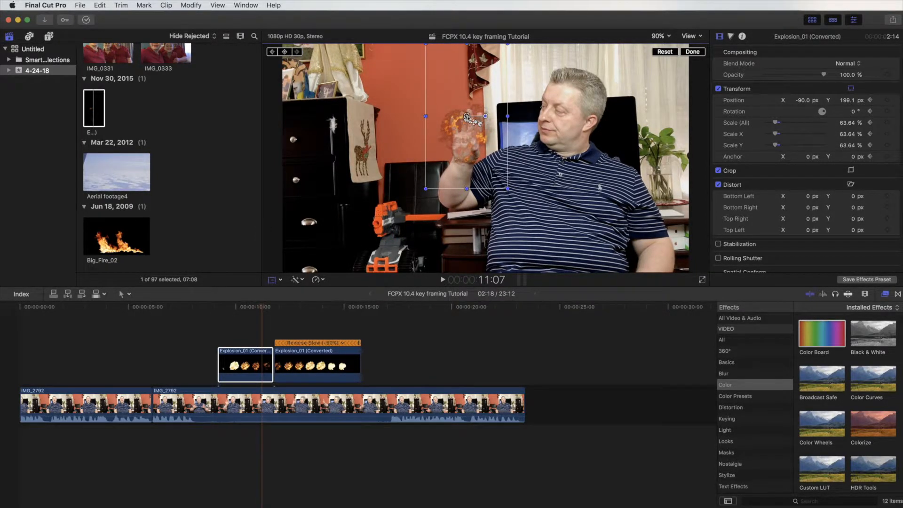
drag(466, 115, 469, 117)
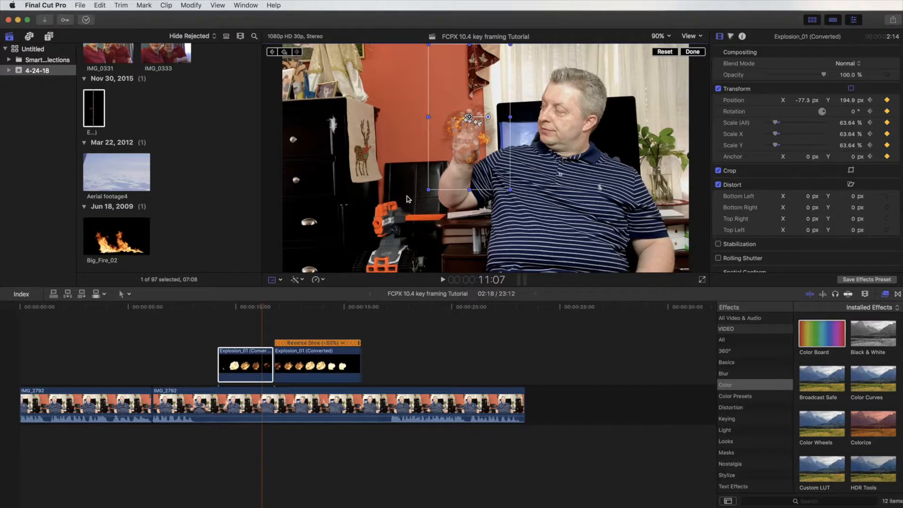
Step: At 11:15, reposition the first explosion over the hand at about X -62.2, Y 185.7 px
key(Right)
key(Right)
key(Right)
key(Right)
key(Right)
key(Right)
key(Right)
key(Right)
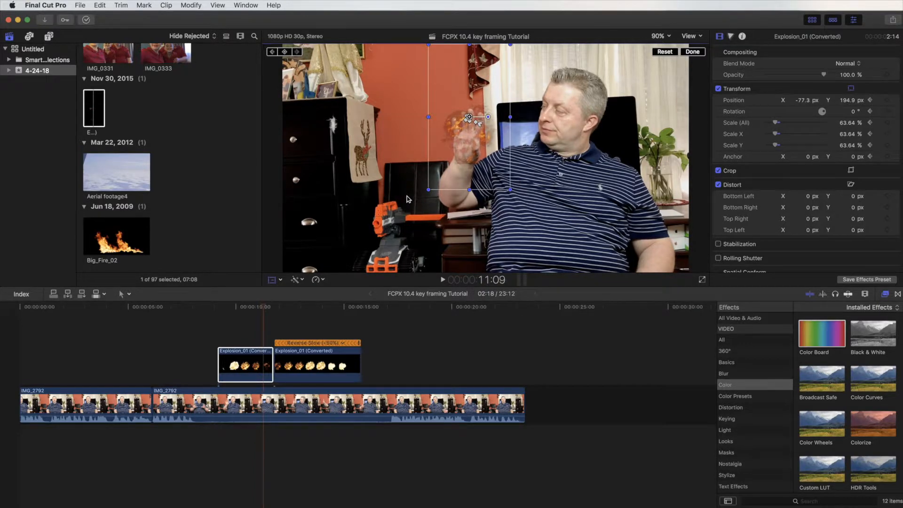
drag(471, 120, 474, 122)
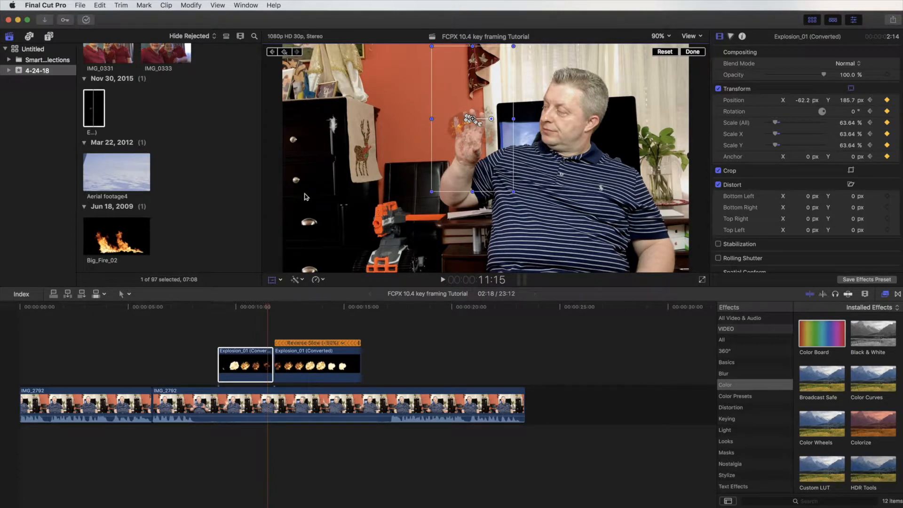
Step: Play through to the end of the first explosion clip and finish its on-screen Transform editing
key(l)
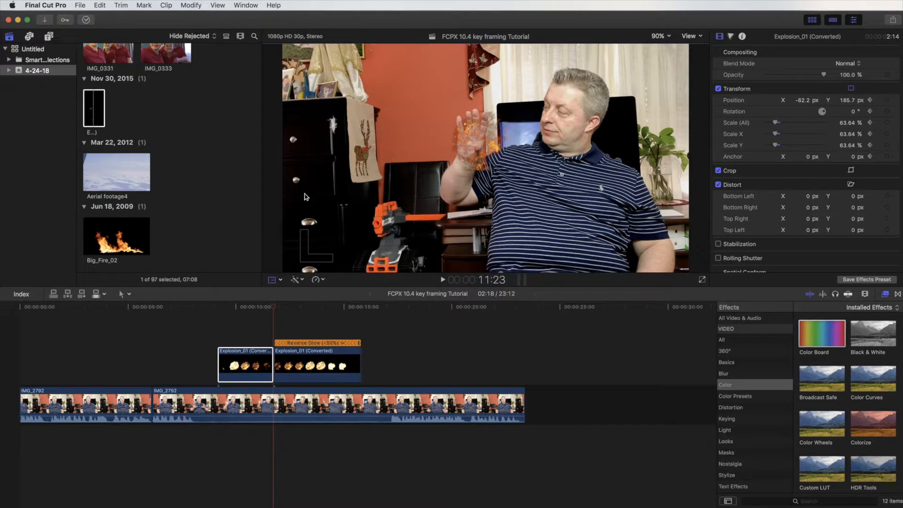
key(k)
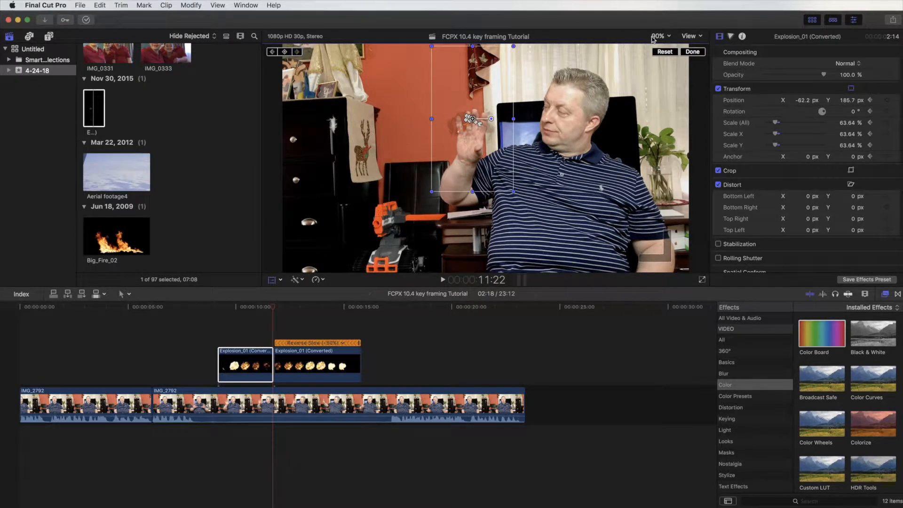
click(693, 52)
Step: At 11:29, position the second explosion over the hand at about X -48.8, Y 198.1 px and add a Transform keyframe
mouse_move(288, 307)
mouse_down()
mouse_move(227, 309)
mouse_move(265, 318)
mouse_move(238, 319)
mouse_move(330, 325)
mouse_move(281, 326)
mouse_move(279, 311)
mouse_up()
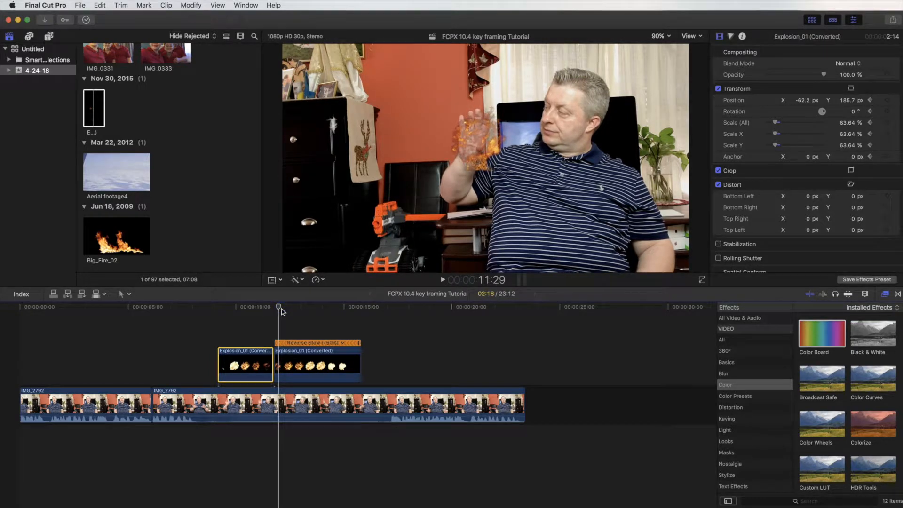
click(288, 363)
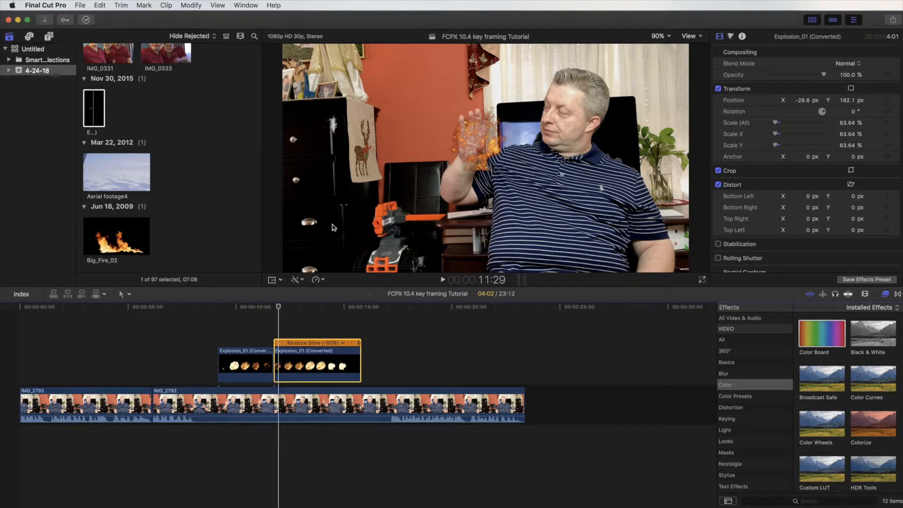
click(272, 281)
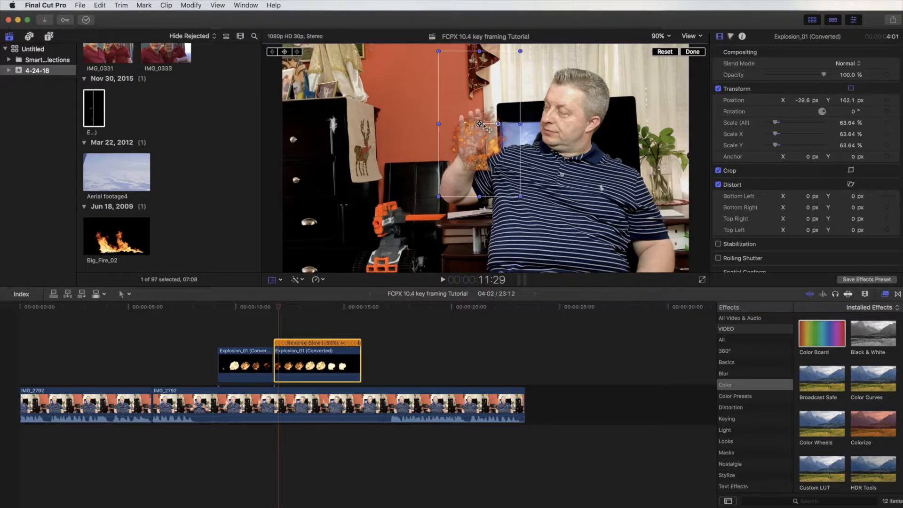
drag(483, 124, 475, 116)
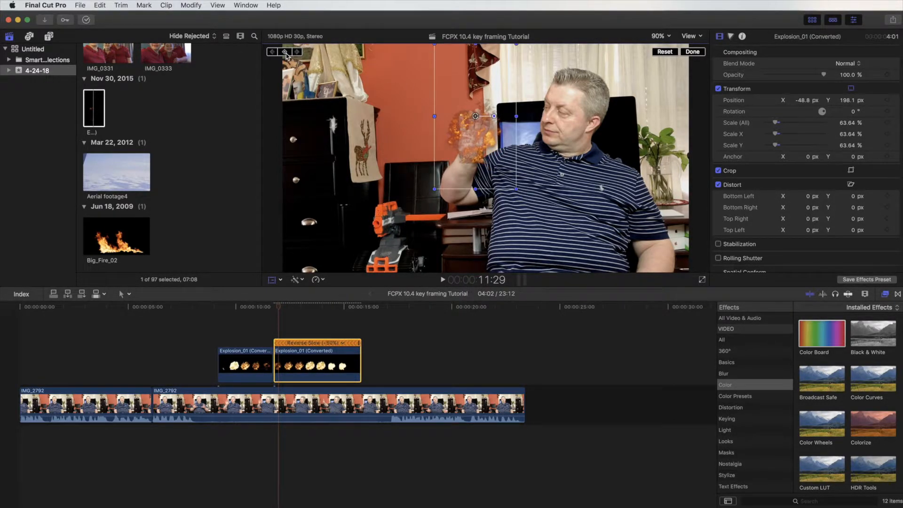
click(285, 52)
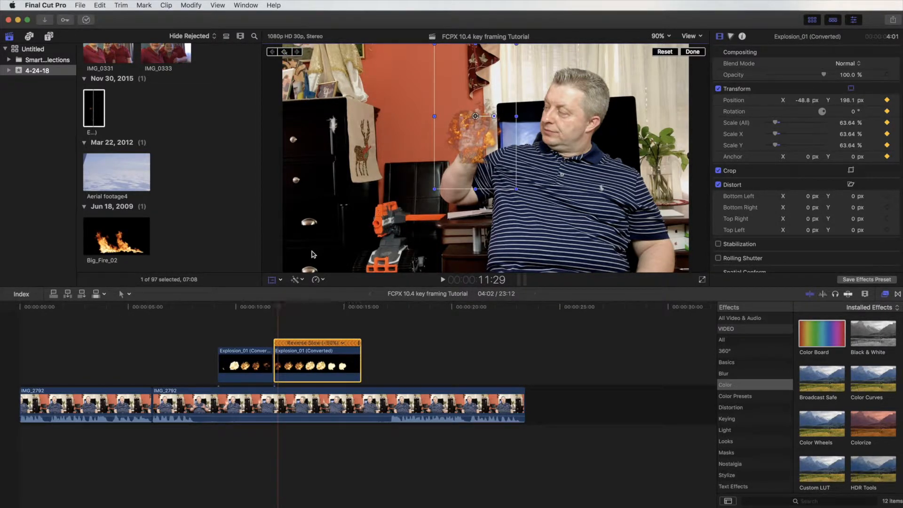
Step: At 12:08, reposition the second explosion at about X -57.3, Y 193.9 px to record a keyframe
key(Right)
key(Right)
key(Right)
key(Right)
key(Right)
key(Right)
key(Right)
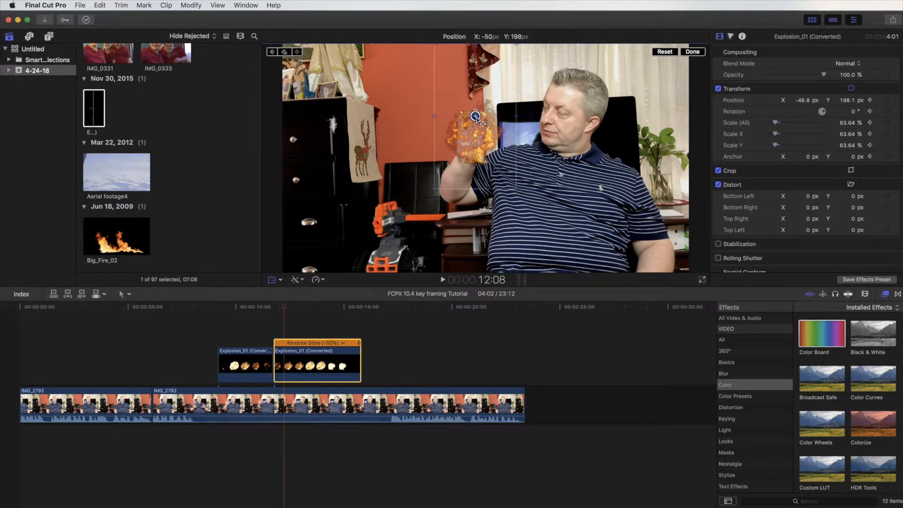
drag(480, 122, 478, 122)
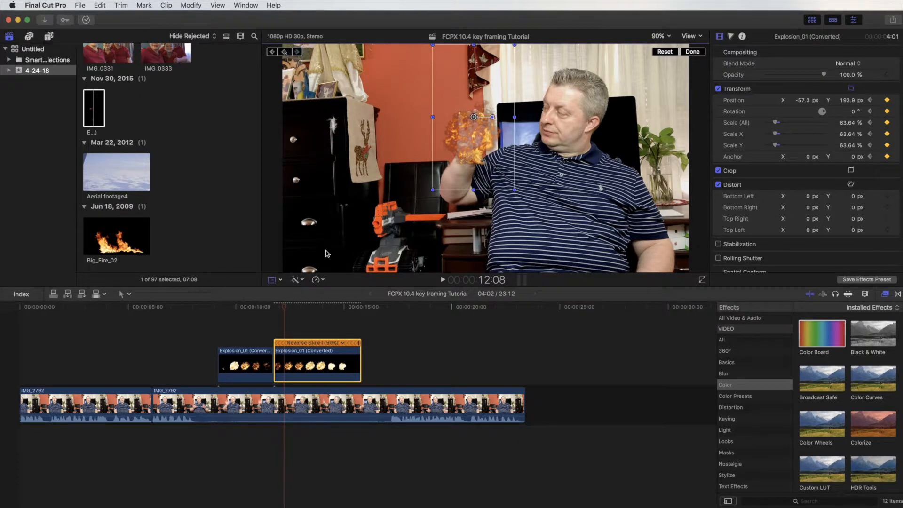
Step: At 12:27, shift the second explosion slightly to about X -55.6, Y 197.9 px
key(Right)
key(Right)
key(Right)
key(Right)
key(Right)
key(Right)
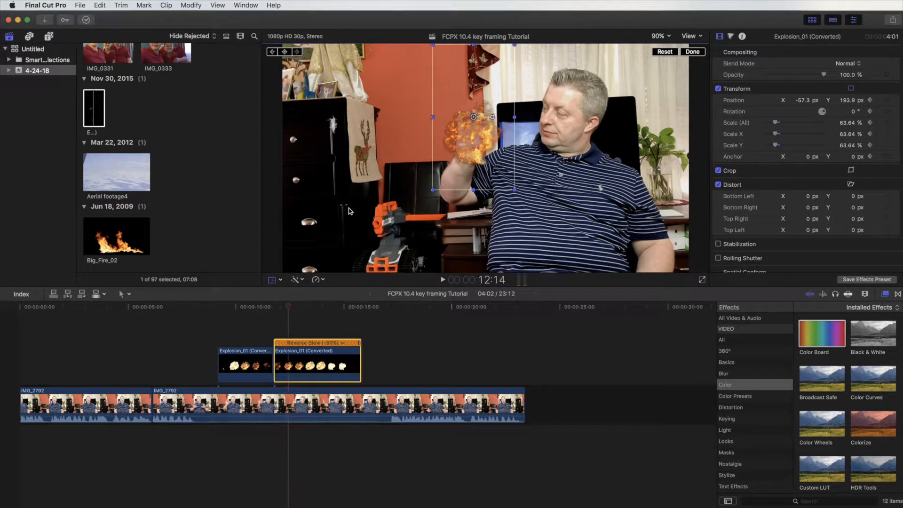
key(Right)
key(Right)
key(Right)
key(Right)
key(Right)
key(Right)
key(Right)
key(Right)
key(Right)
key(Right)
key(Right)
key(Right)
key(Right)
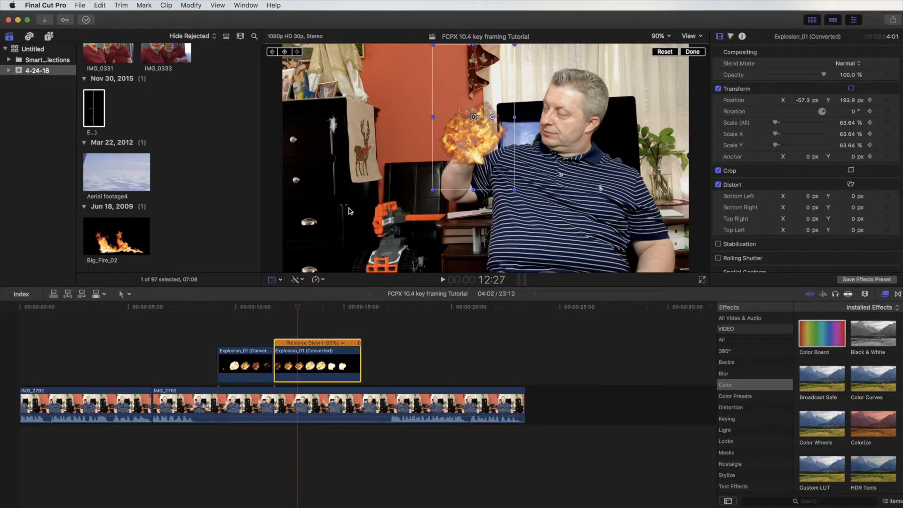
drag(476, 122, 477, 120)
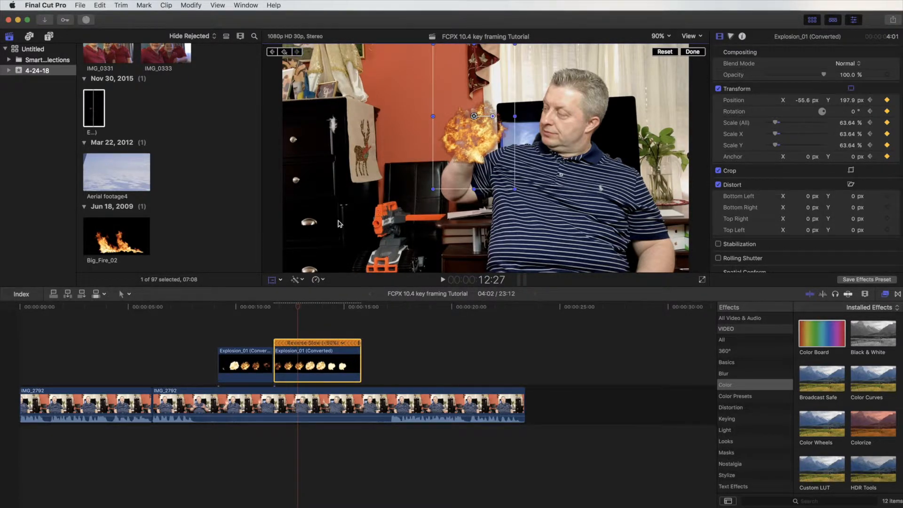
Step: At 13:12, reposition the second explosion over the hand at about X -62.4, Y 190.3 px
key(Right)
key(Right)
key(Right)
key(Right)
key(Right)
key(Right)
key(Right)
key(Right)
key(Right)
key(Right)
key(Right)
key(Right)
key(Right)
key(Right)
key(Right)
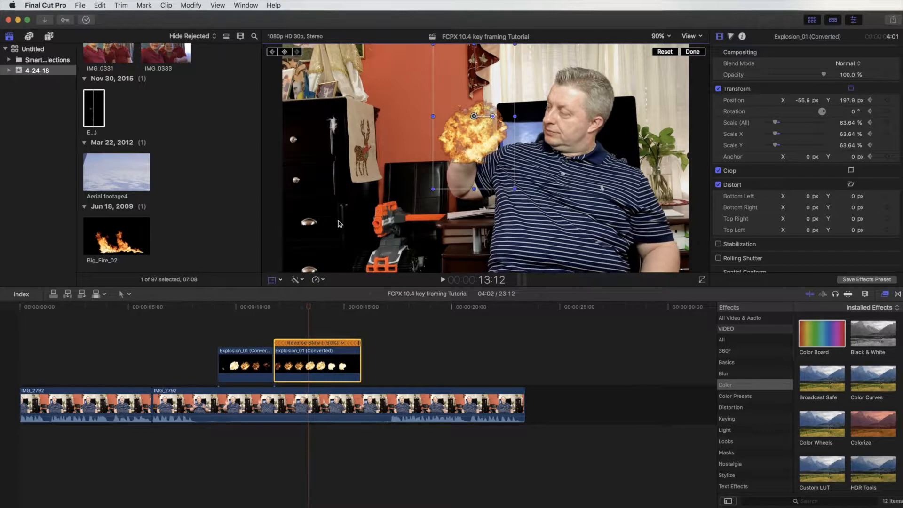
drag(474, 115, 473, 118)
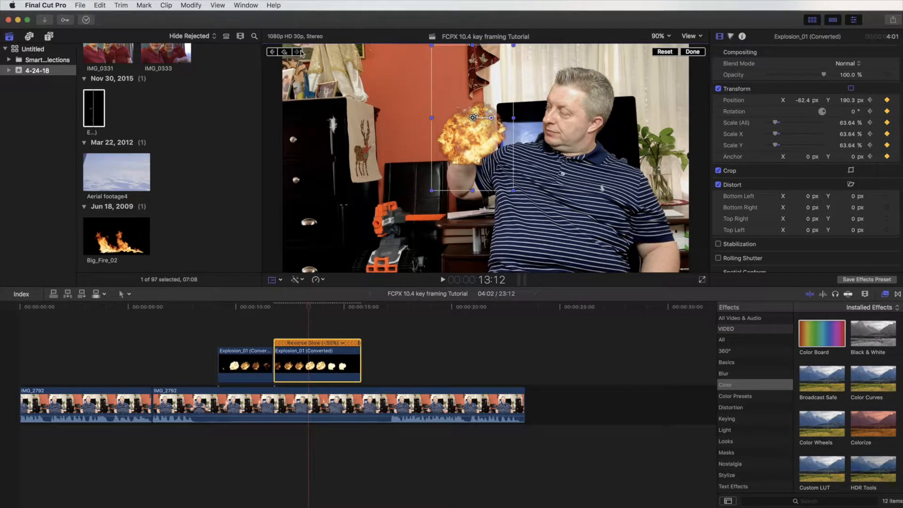
Step: At 13:26, where the hand starts its throw, move the second explosion to about X -205.5, Y 190.6 px
key(Right)
key(Right)
key(Right)
key(Right)
key(Right)
key(Right)
key(Right)
key(Right)
key(Right)
key(Right)
key(Right)
key(Right)
key(Right)
key(Right)
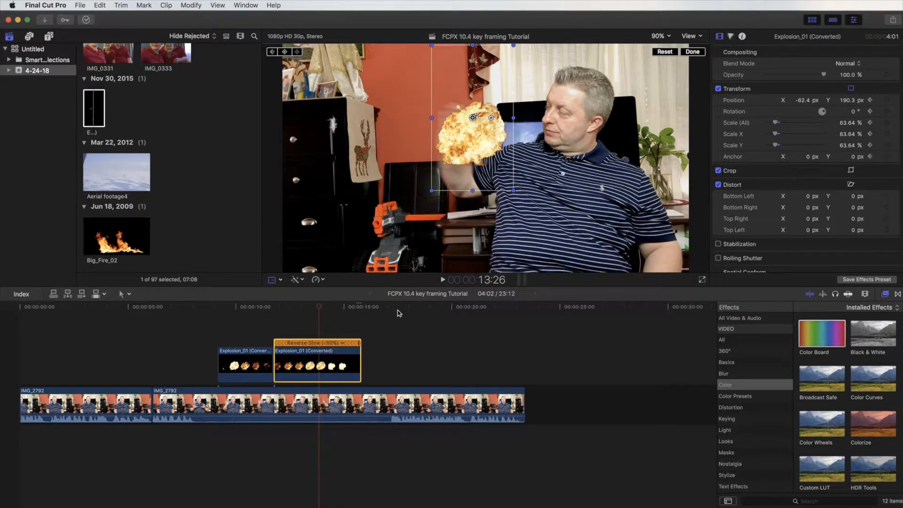
key(Left)
key(Left)
key(Left)
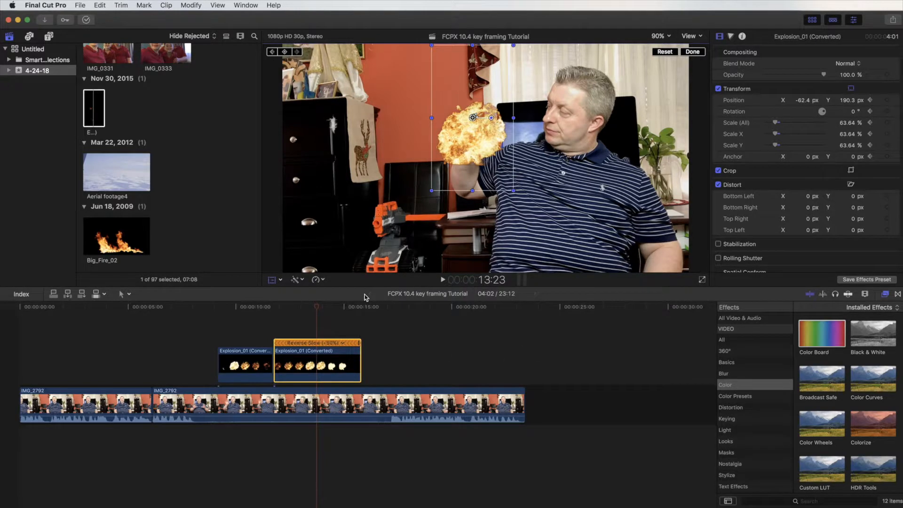
key(Right)
key(Right)
key(Right)
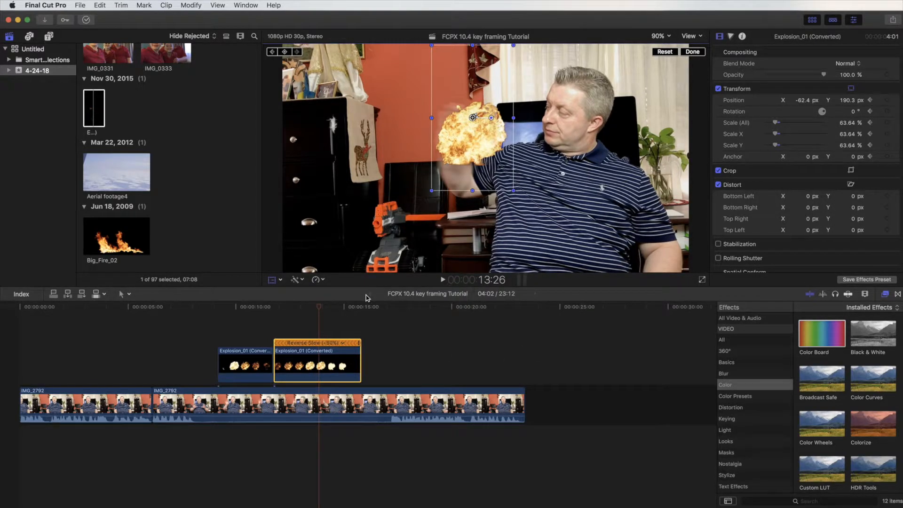
drag(472, 117, 442, 118)
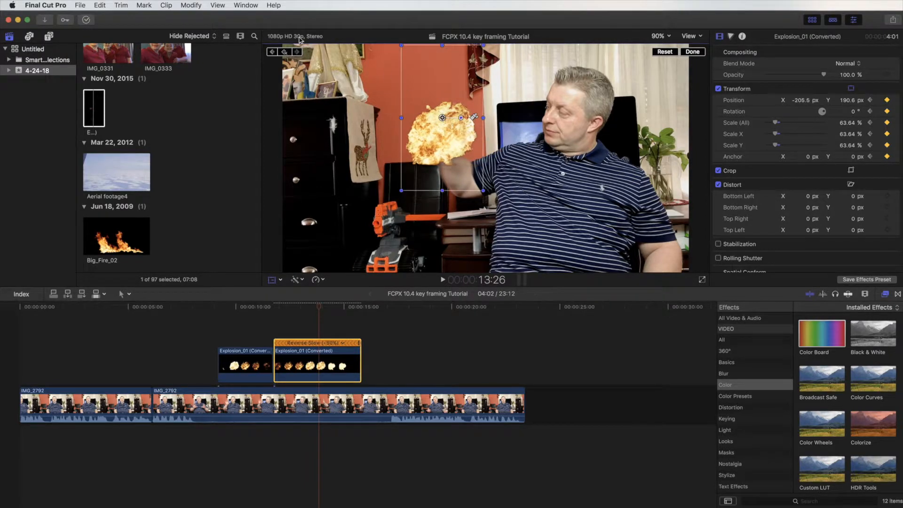
Step: At 13:29, move the second explosion ahead of the throwing hand to about X -479, Y 201.6 px
key(Right)
key(Right)
key(Right)
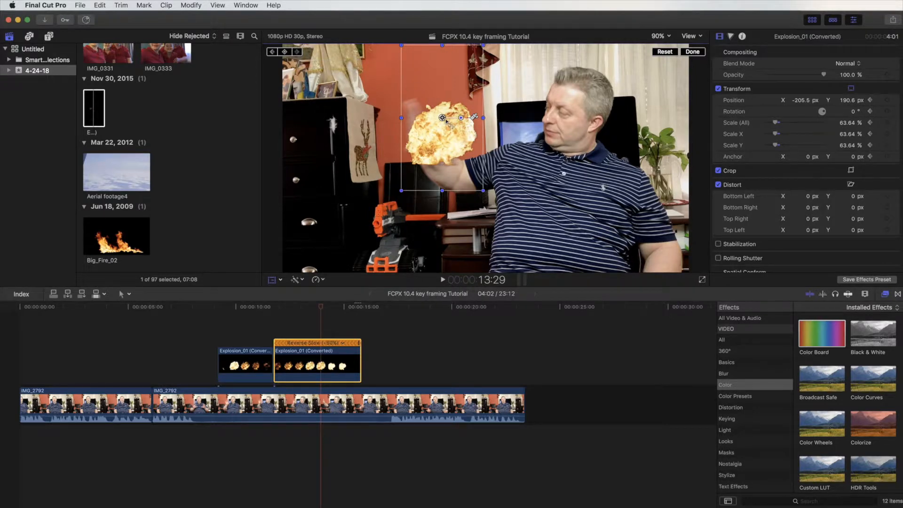
drag(443, 118, 384, 115)
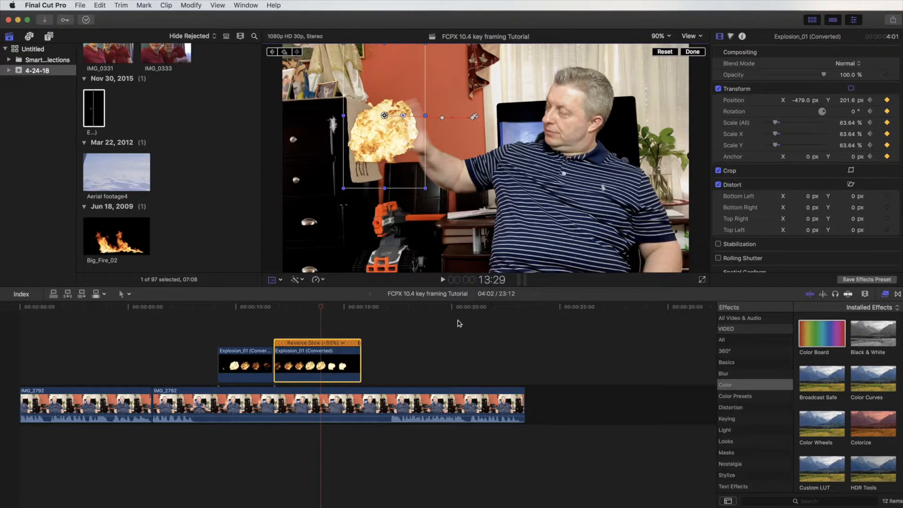
Step: At 14:06, move the second explosion away from the hand to about X -710.2, Y 200.3 px and enlarge it to about 89.46%
key(Right)
key(Right)
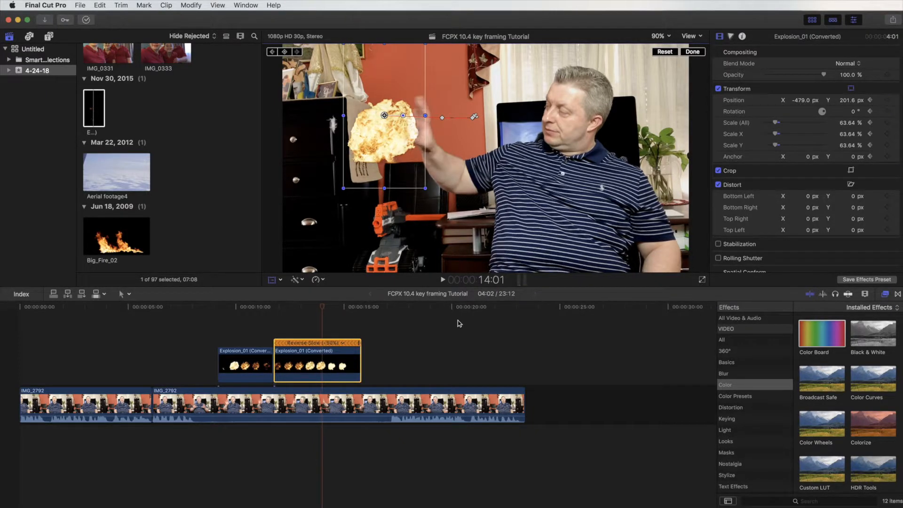
key(Right)
key(Right)
key(Right)
key(Right)
key(Right)
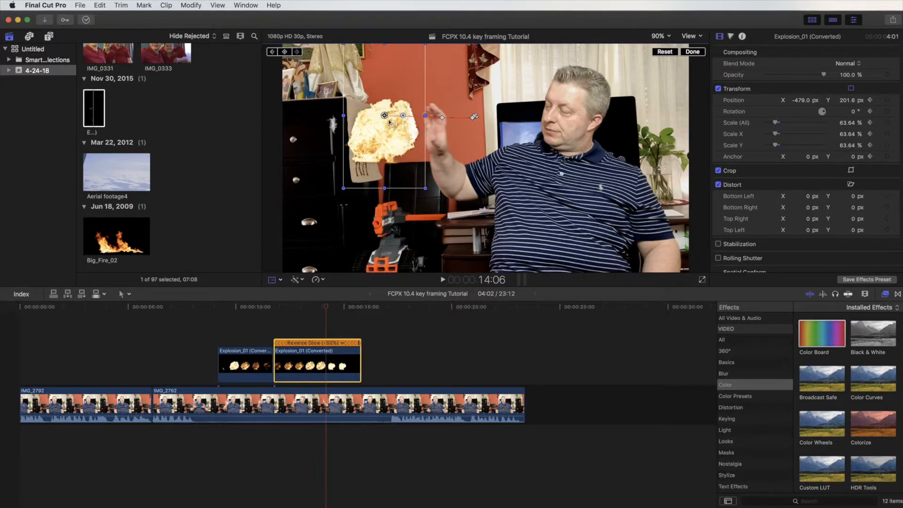
drag(385, 116, 336, 116)
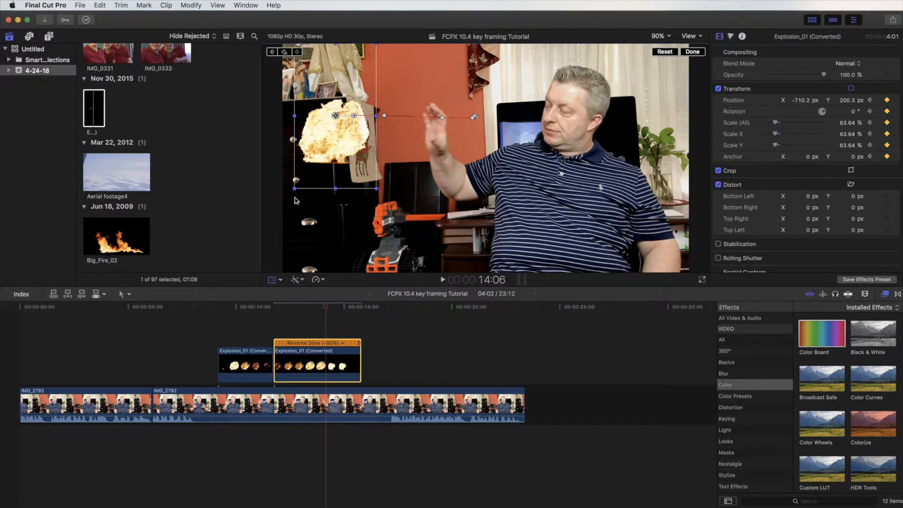
drag(294, 189, 281, 195)
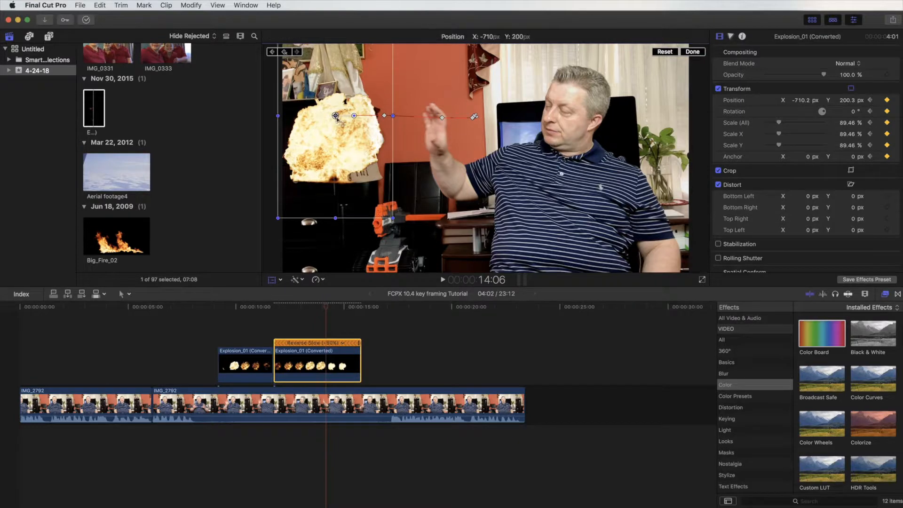
Step: At 14:06, move the second explosion completely out of frame to about X -1251, Y 237.5 px and finish the transform
drag(336, 116, 226, 113)
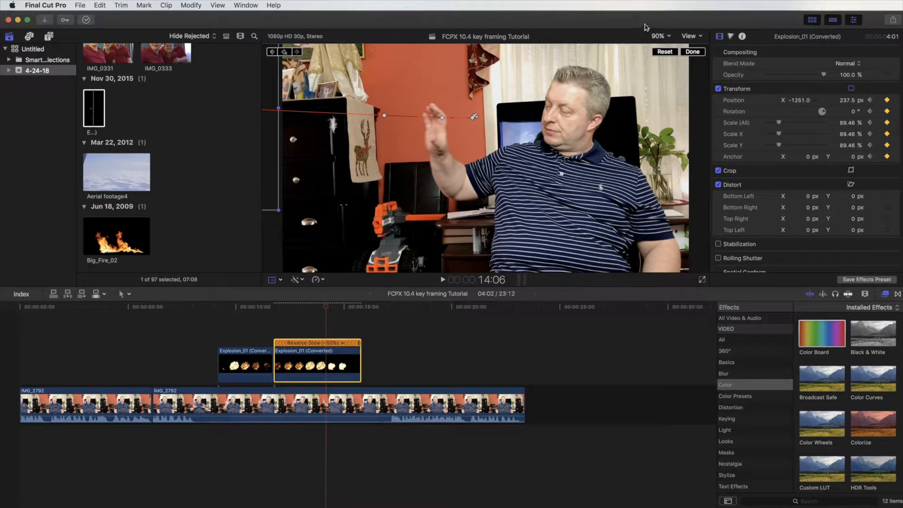
click(670, 37)
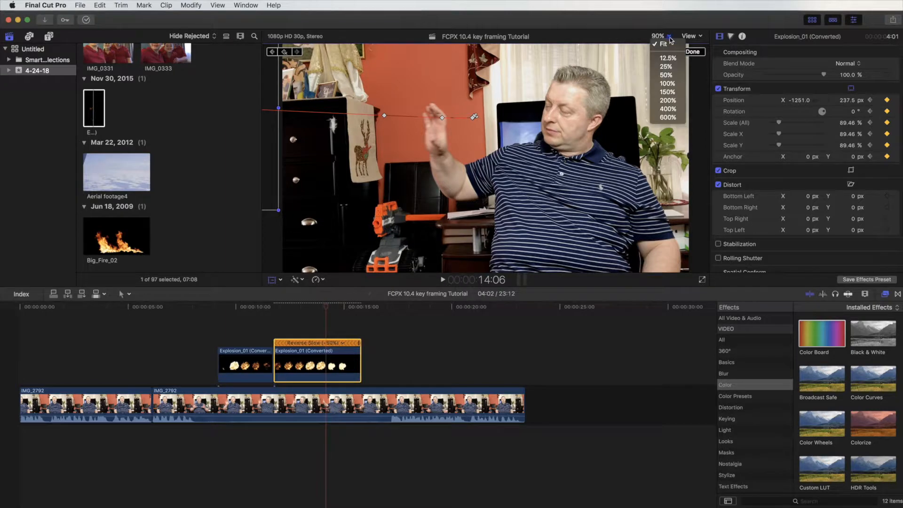
click(667, 74)
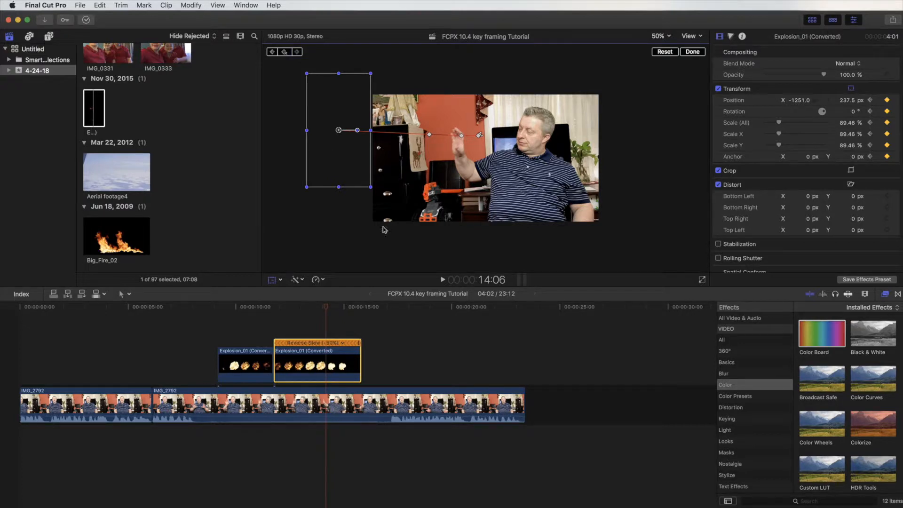
click(671, 37)
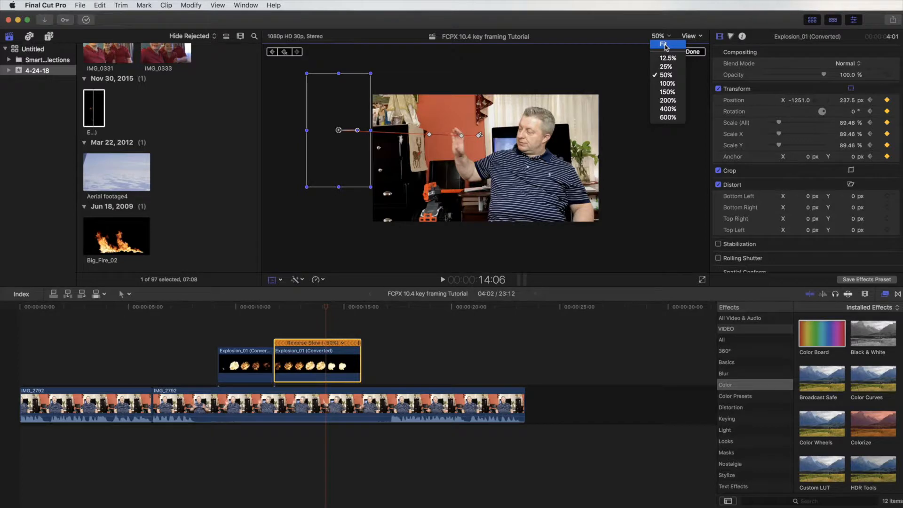
click(665, 44)
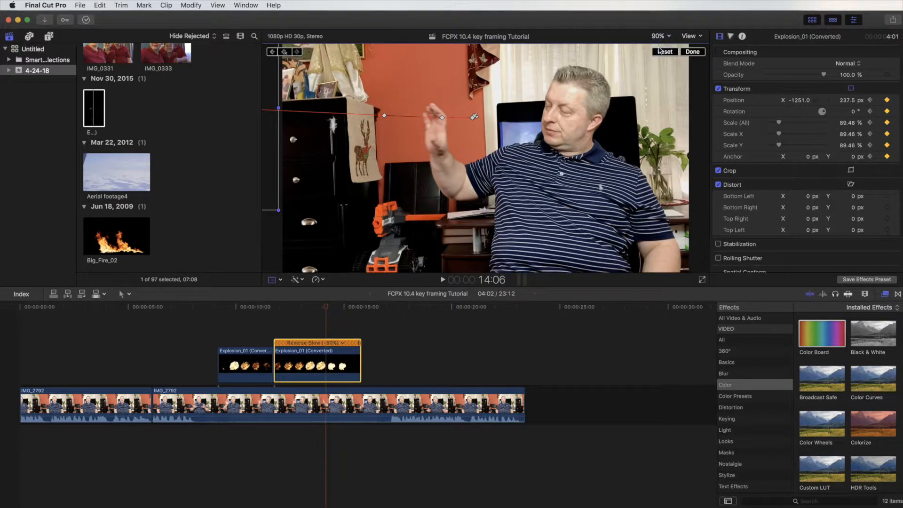
click(693, 51)
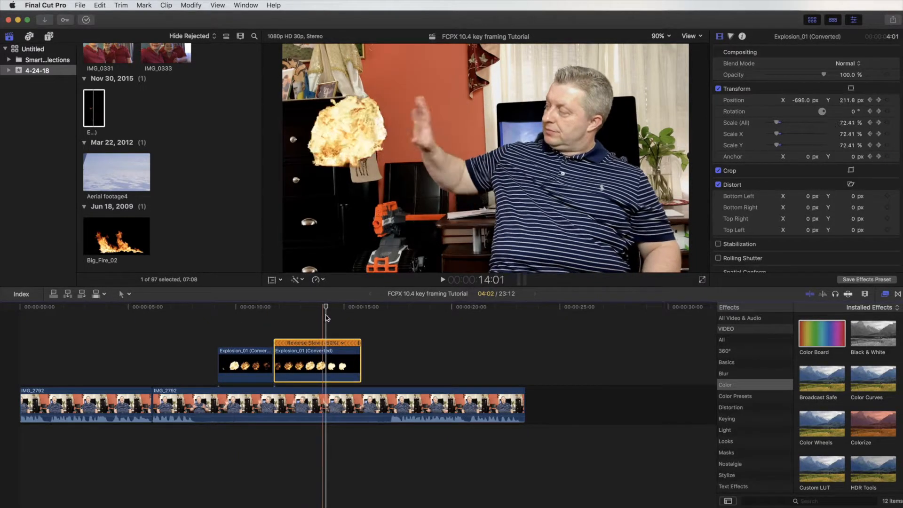
Step: Play back the composite from before the first explosion through the throw to check how the fire follows the hand
click(201, 313)
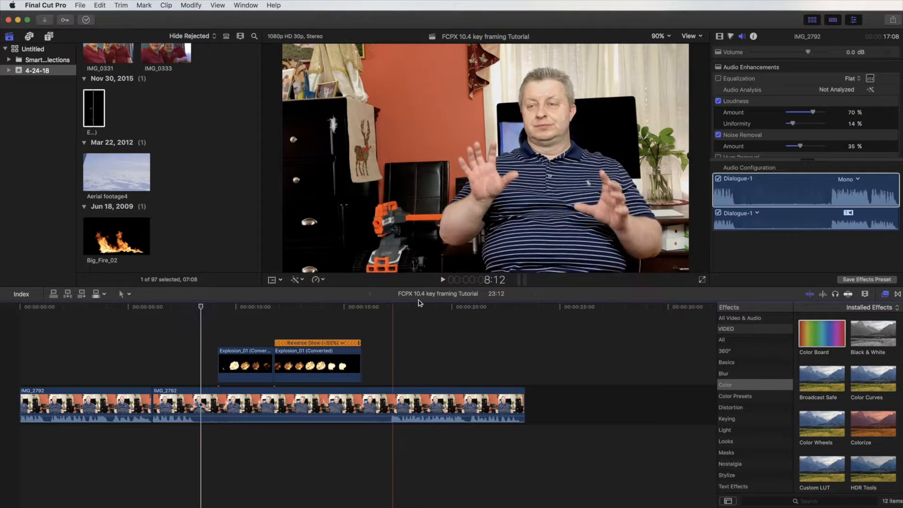
click(444, 280)
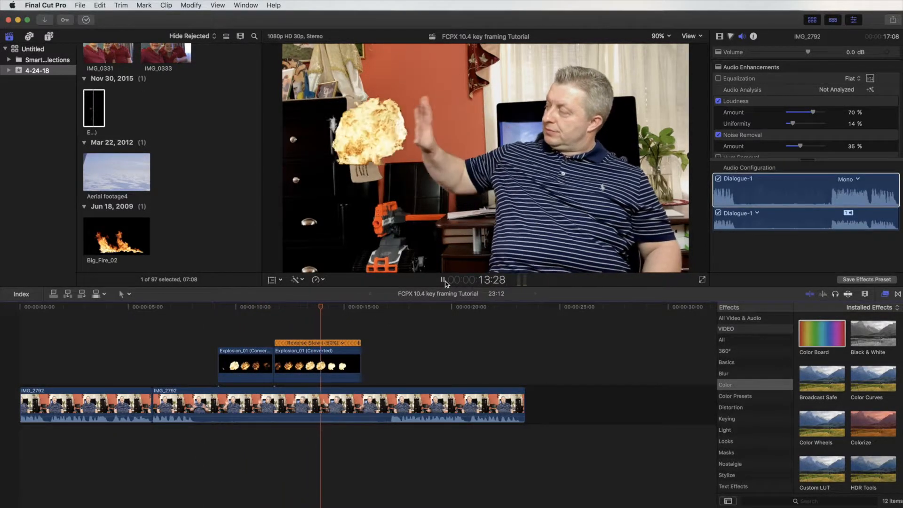
click(443, 281)
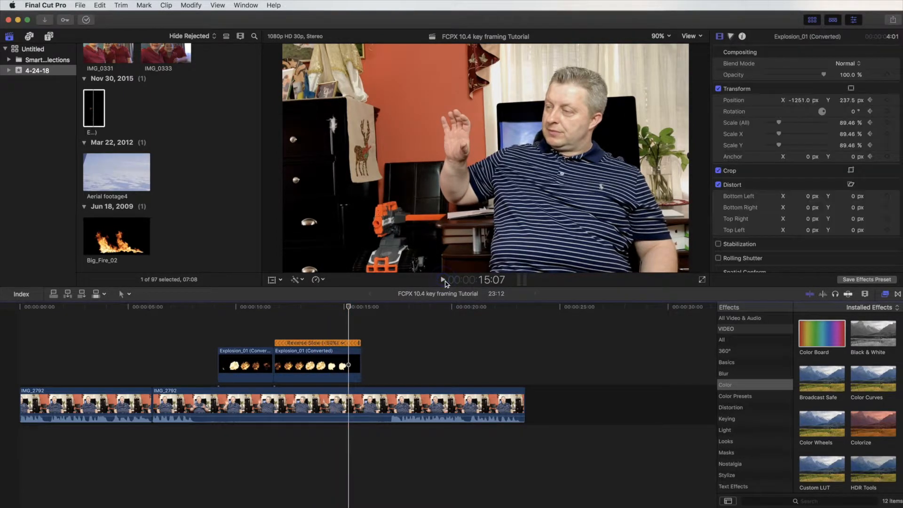
drag(367, 306, 282, 311)
drag(279, 312, 279, 312)
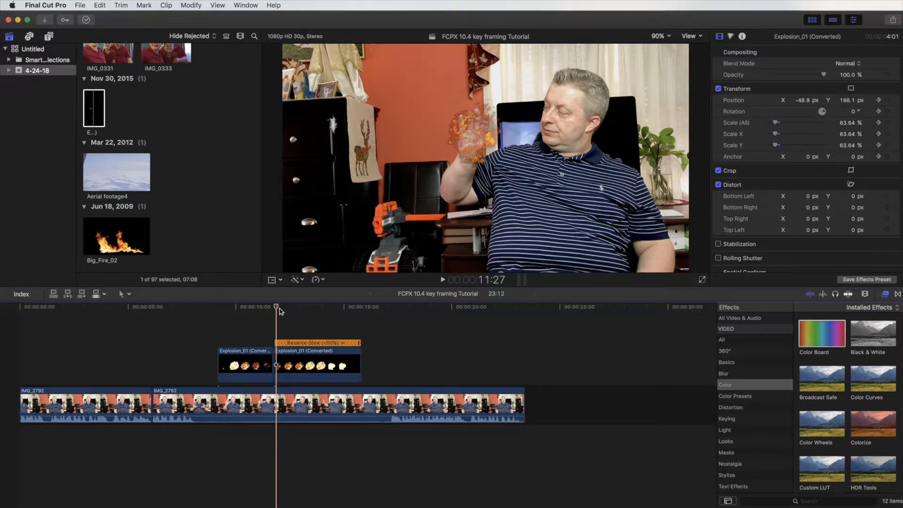
drag(279, 311, 246, 312)
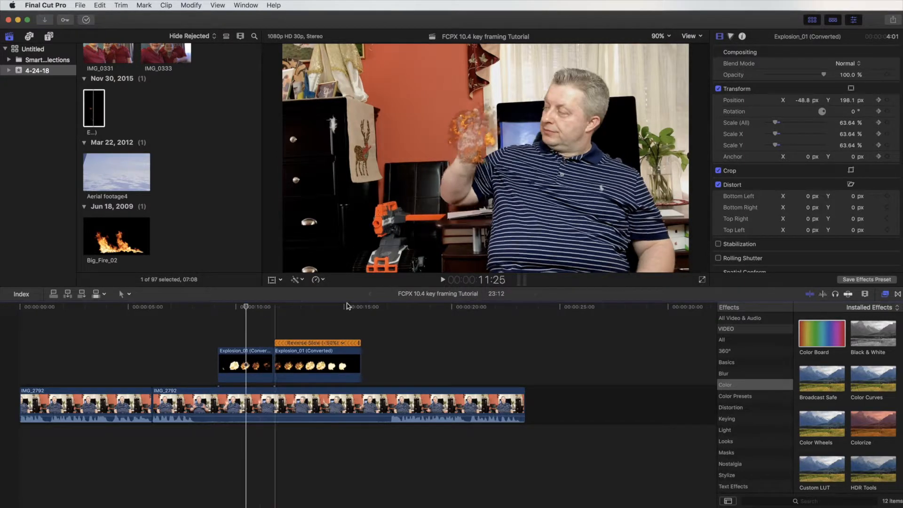
click(443, 281)
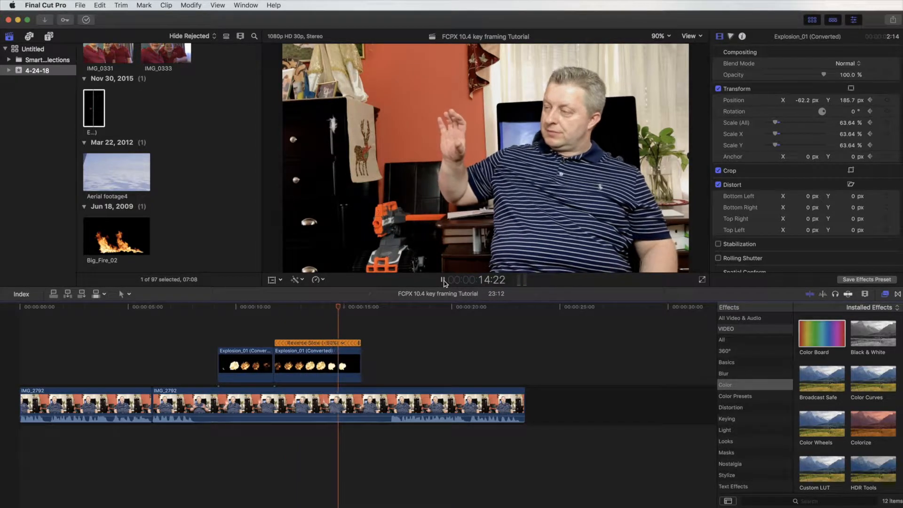
click(442, 280)
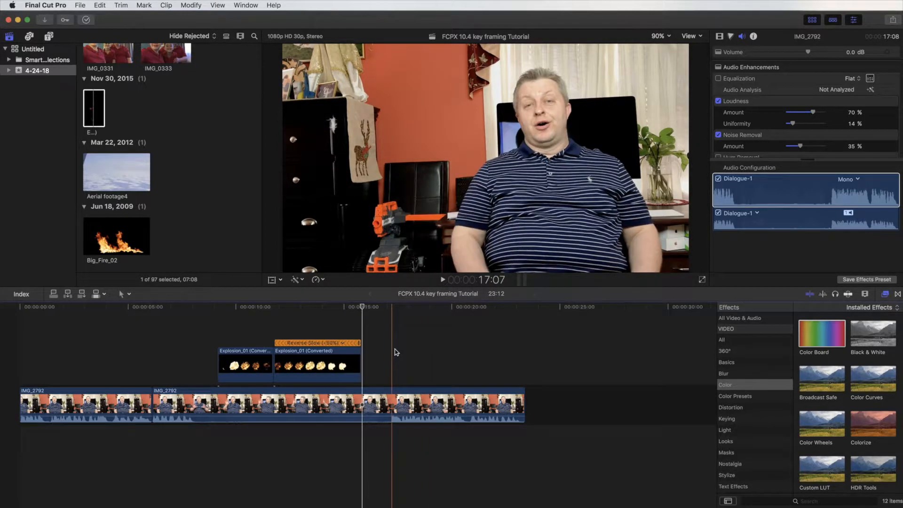
Step: Delete all the clips from the timeline
key(super+a)
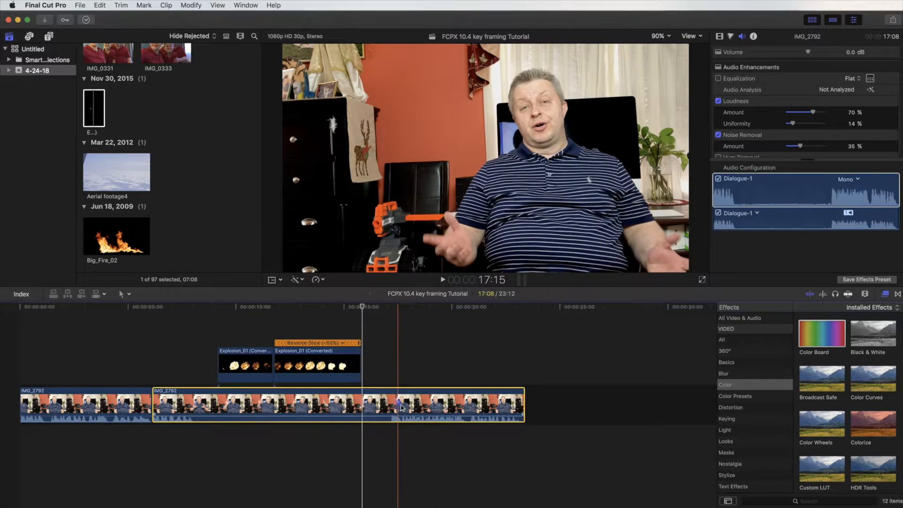
key(Delete)
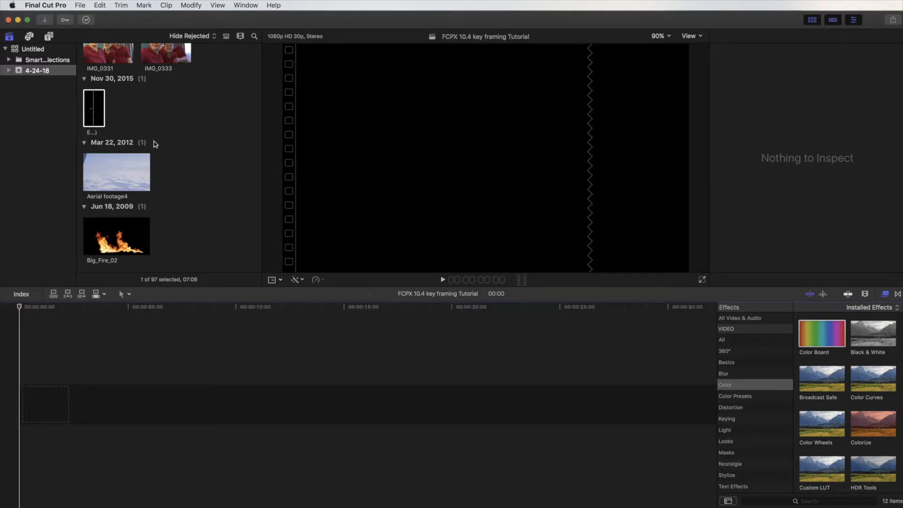
scroll(156, 144, up, 20)
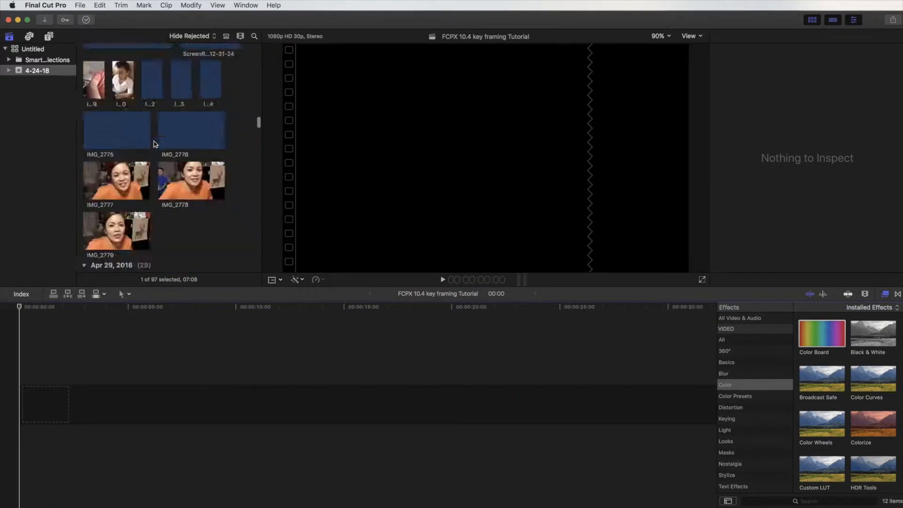
scroll(156, 144, up, 10)
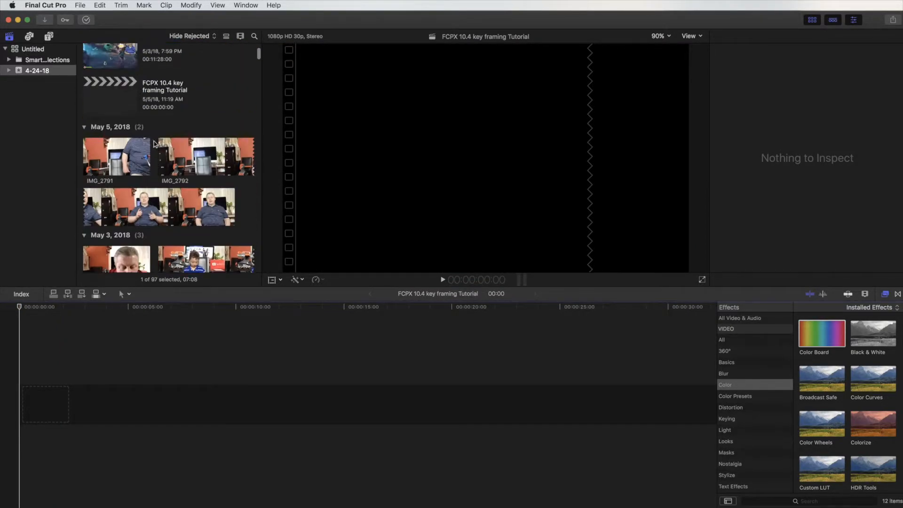
Step: Place a Basic 3D title at the start of the empty timeline and extend it to a duration of 10:08
click(49, 36)
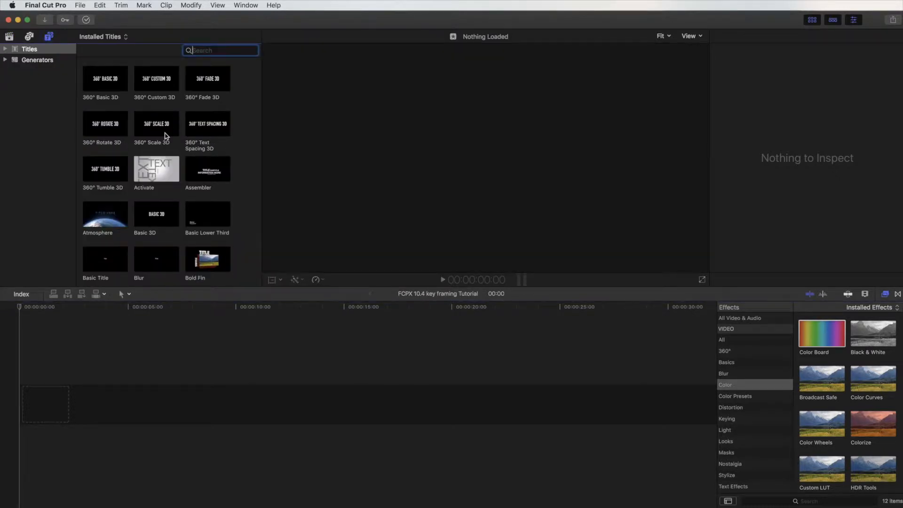
click(160, 218)
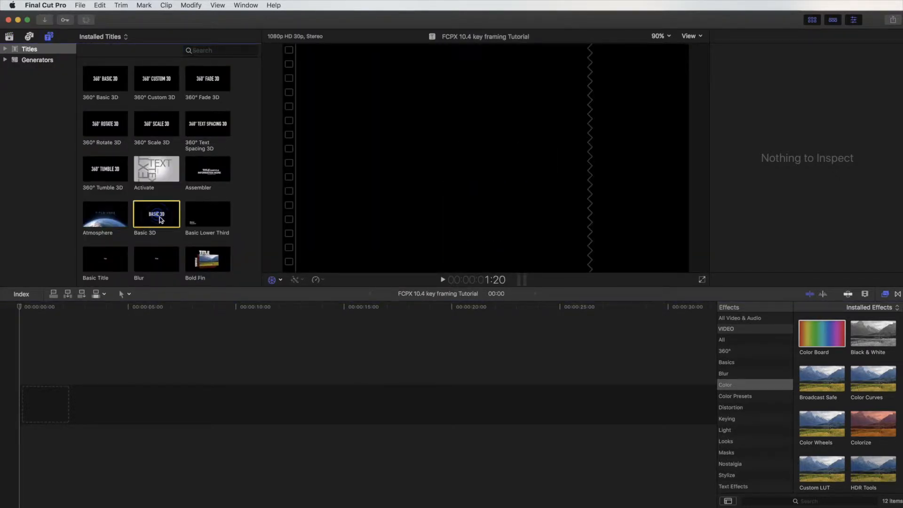
drag(160, 219, 170, 405)
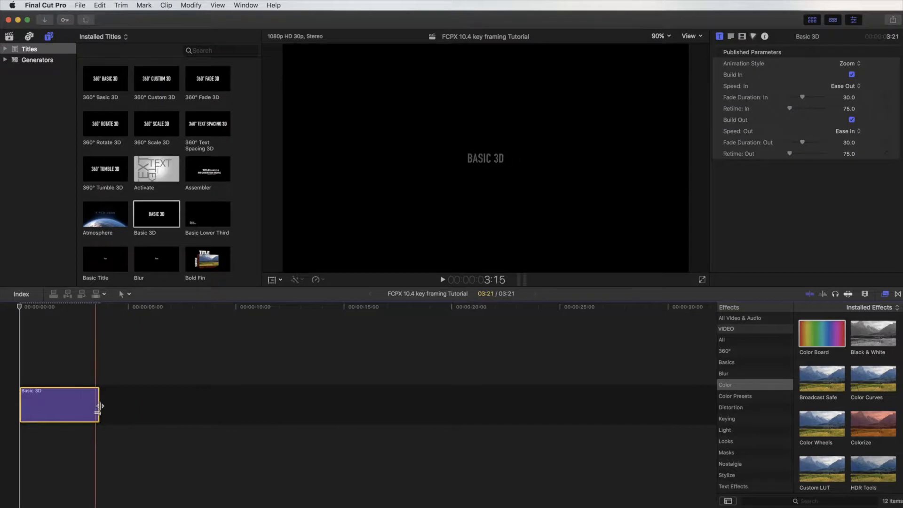
drag(99, 405, 240, 407)
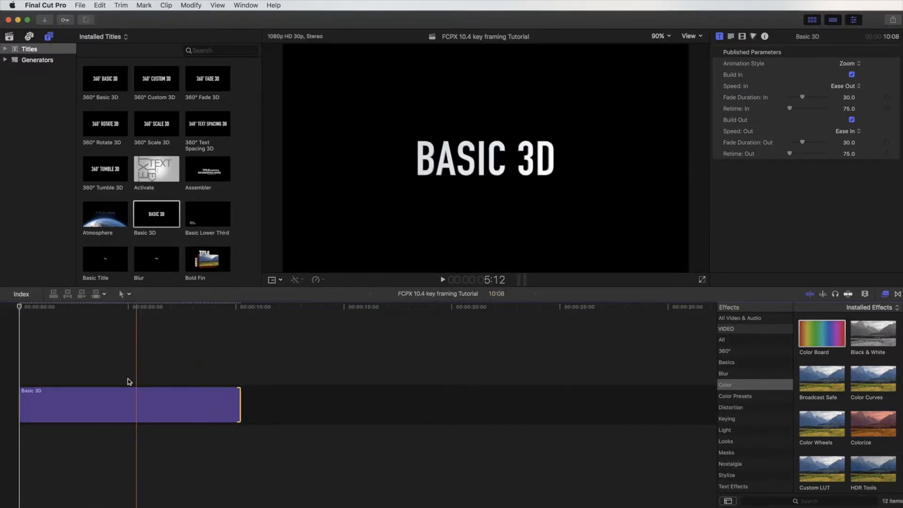
Step: Give the 3D title multiple materials, with Blue Plastic on the front edge and Gold on all other facets
click(106, 407)
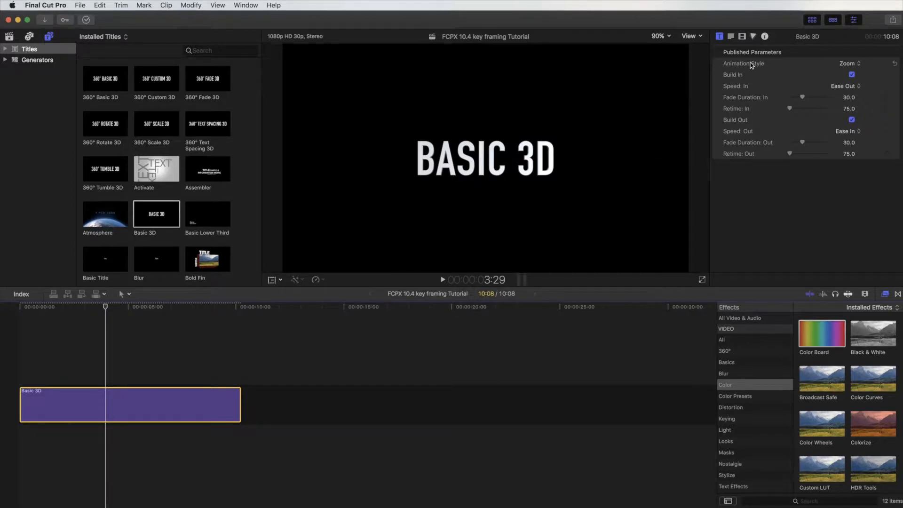
click(730, 37)
scroll(766, 188, down, 5)
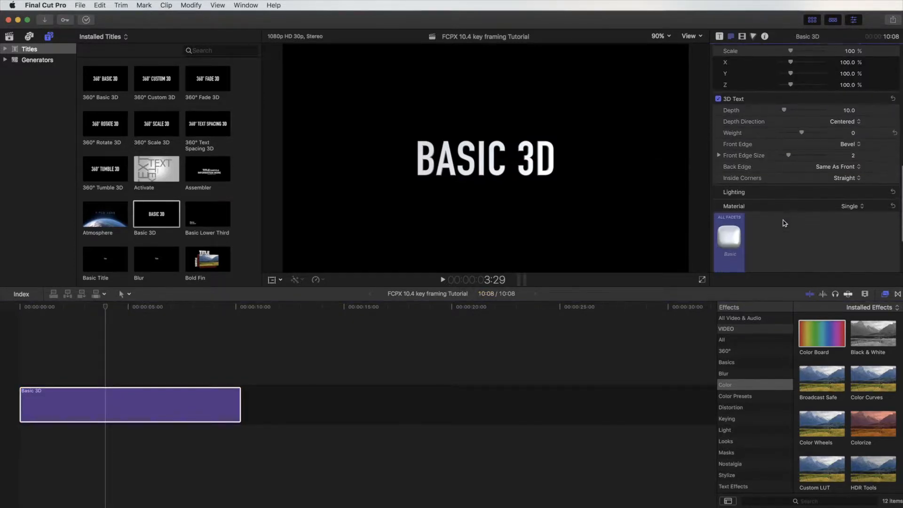
click(734, 235)
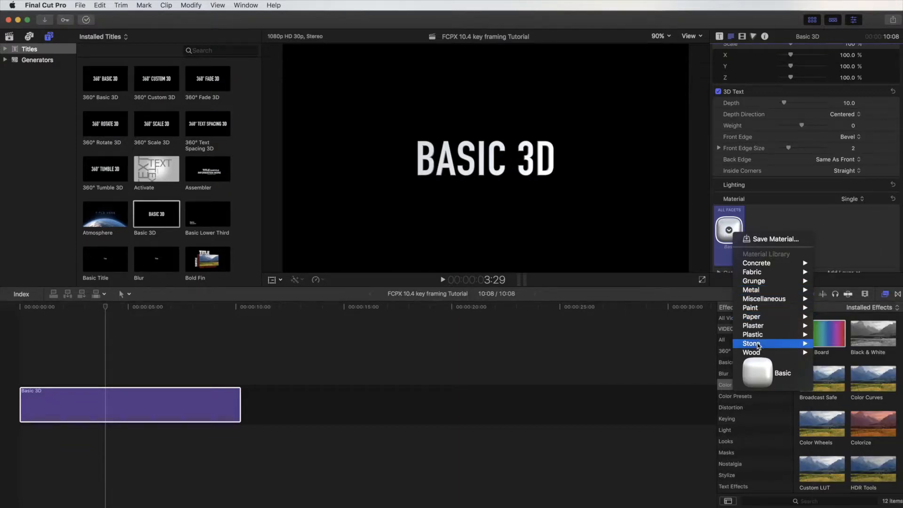
mouse_move(758, 285)
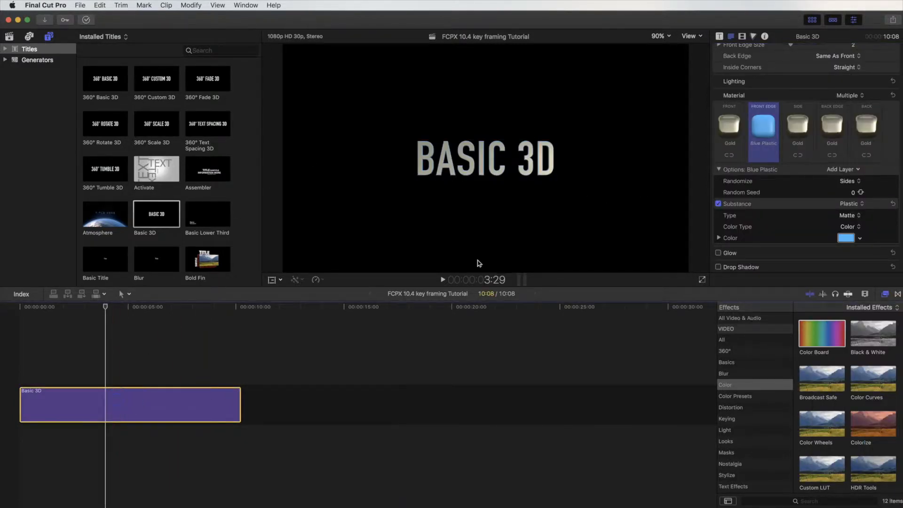
Step: Change the title's font from the font list to the Hiragino Kak... family in weight W8
scroll(790, 111, up, 5)
scroll(790, 112, up, 10)
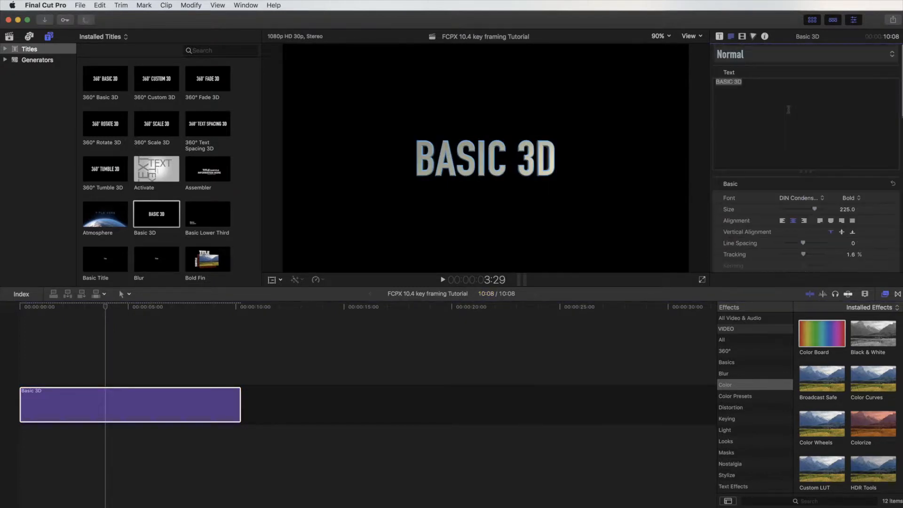
click(803, 198)
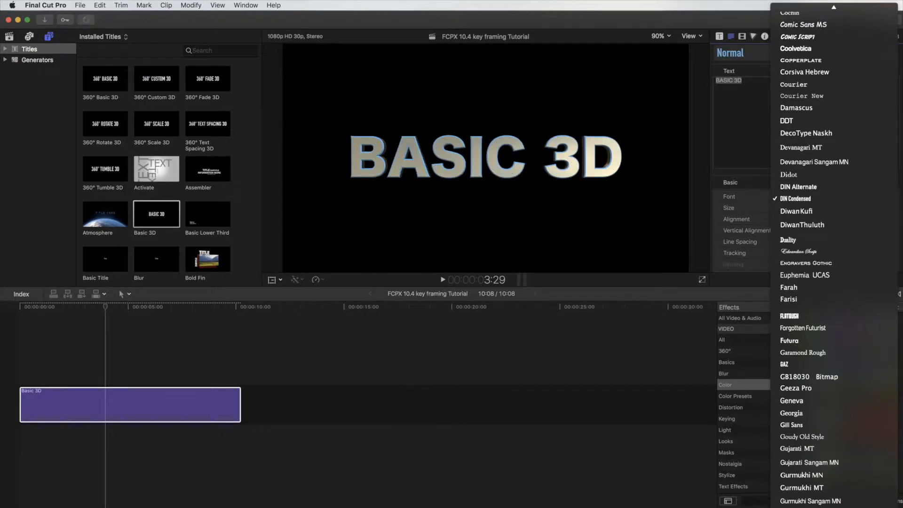
click(570, 244)
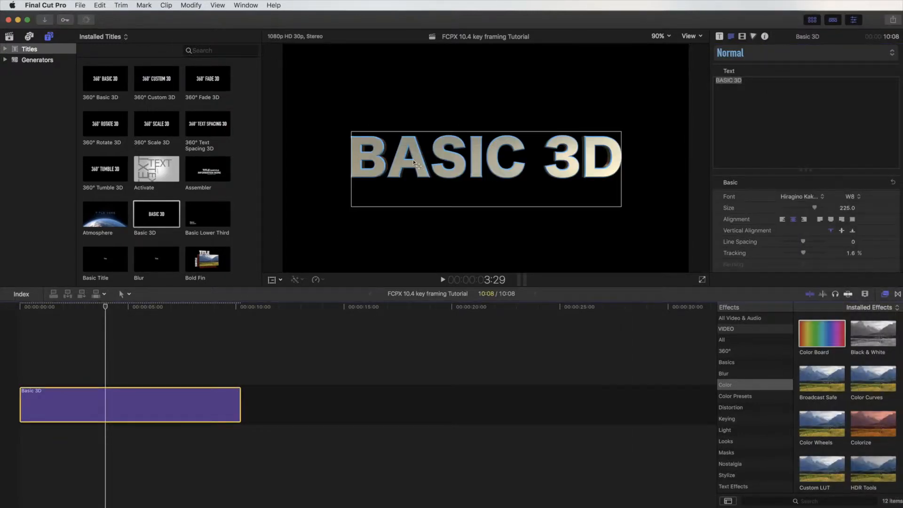
Step: Replace the title's placeholder text with "New Intro"
double_click(139, 395)
text(Powe)
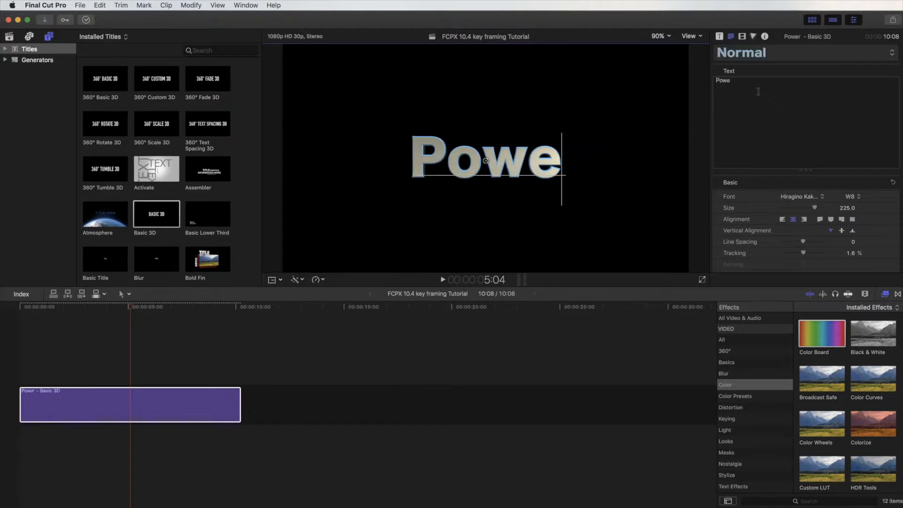
key(BackSpace)
key(BackSpace)
key(BackSpace)
key(BackSpace)
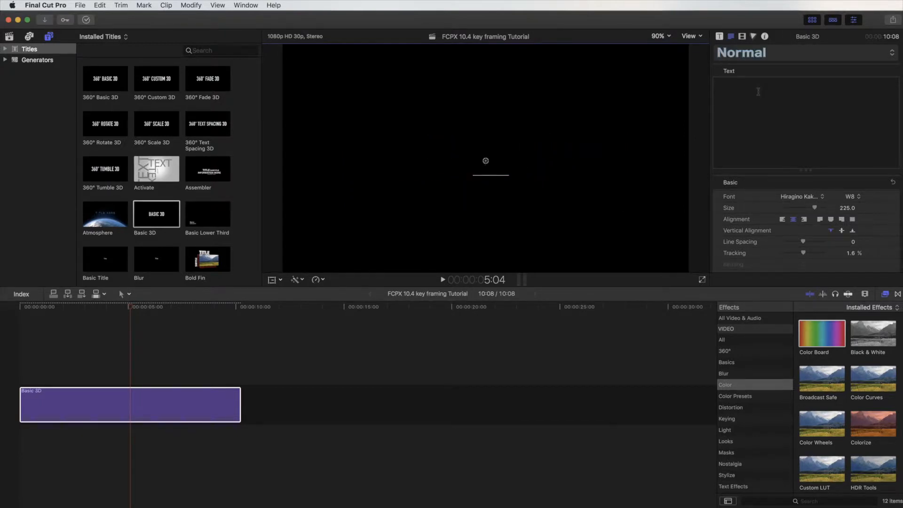
text(New  Intro)
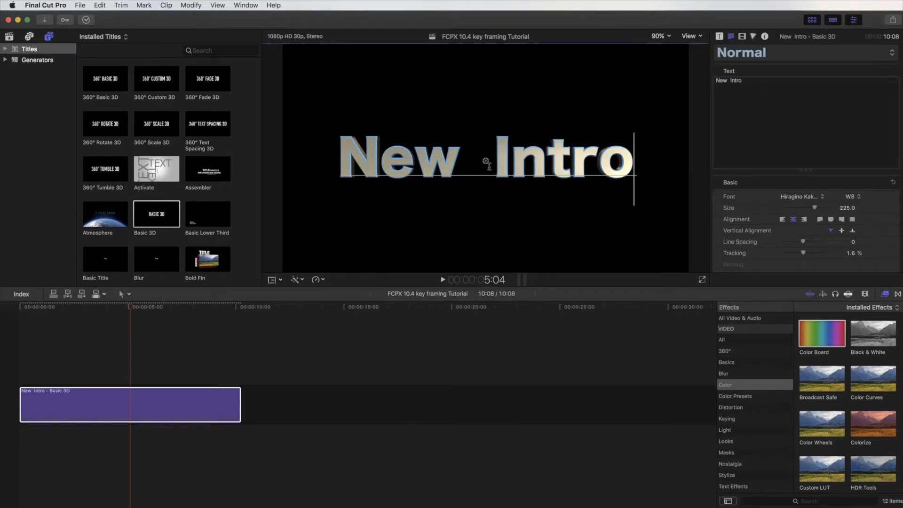
Step: Nudge the title text slightly upward in the frame and set its size to 272
drag(486, 161, 486, 158)
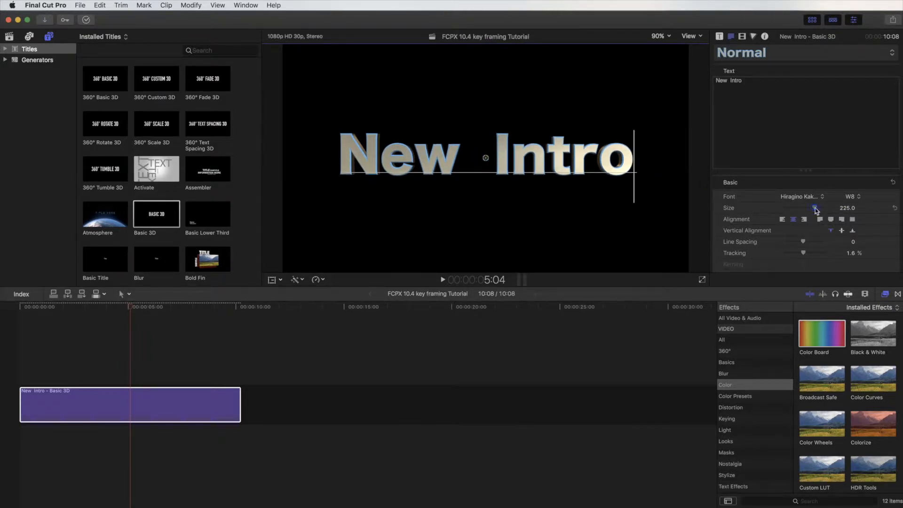
drag(816, 210, 821, 208)
Step: Turn on Transform for the New Intro title and add its first keyframe at 1:24
click(64, 398)
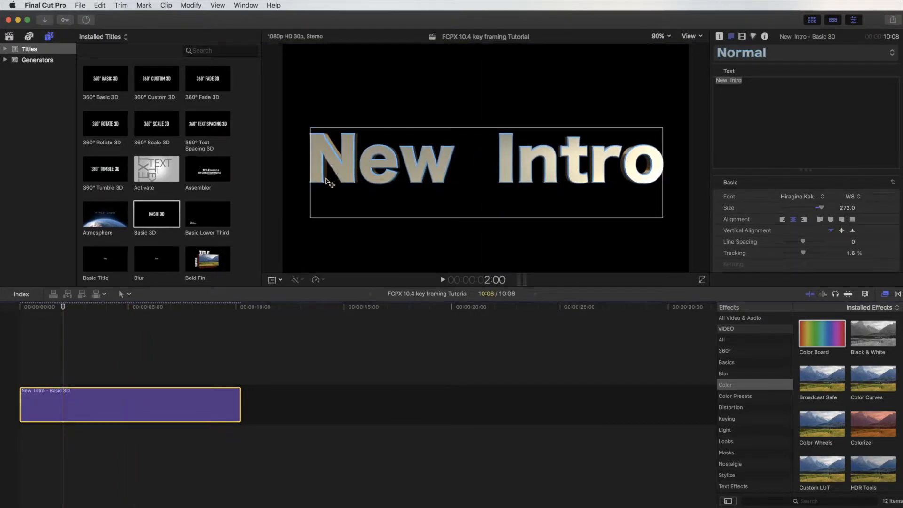
click(274, 281)
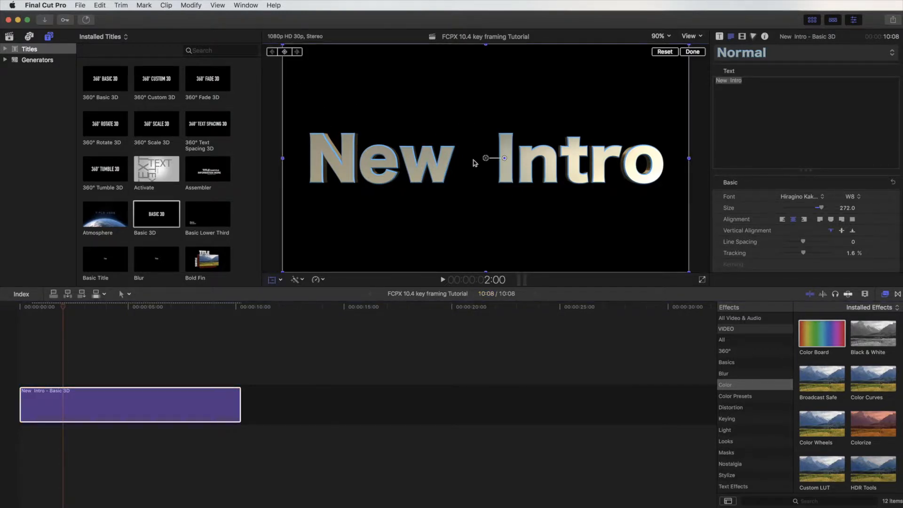
mouse_move(66, 311)
mouse_down()
mouse_move(23, 310)
mouse_move(60, 325)
mouse_up()
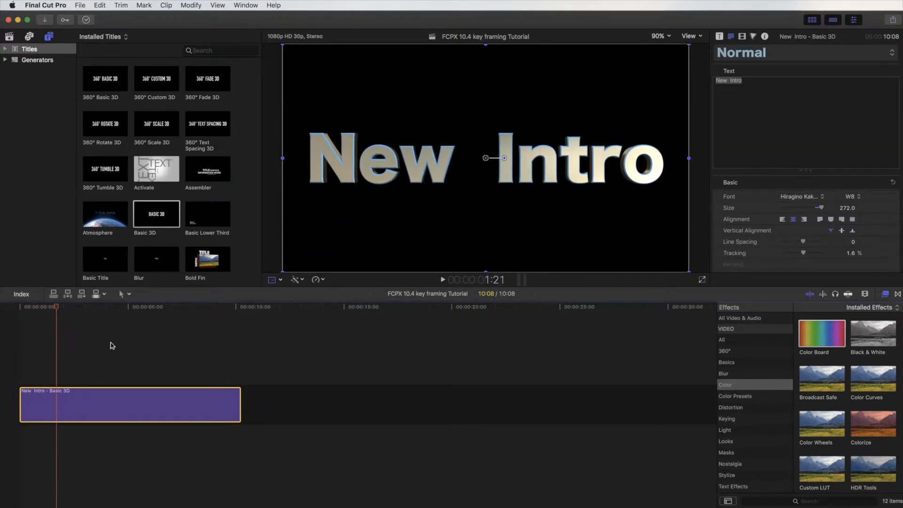
click(60, 394)
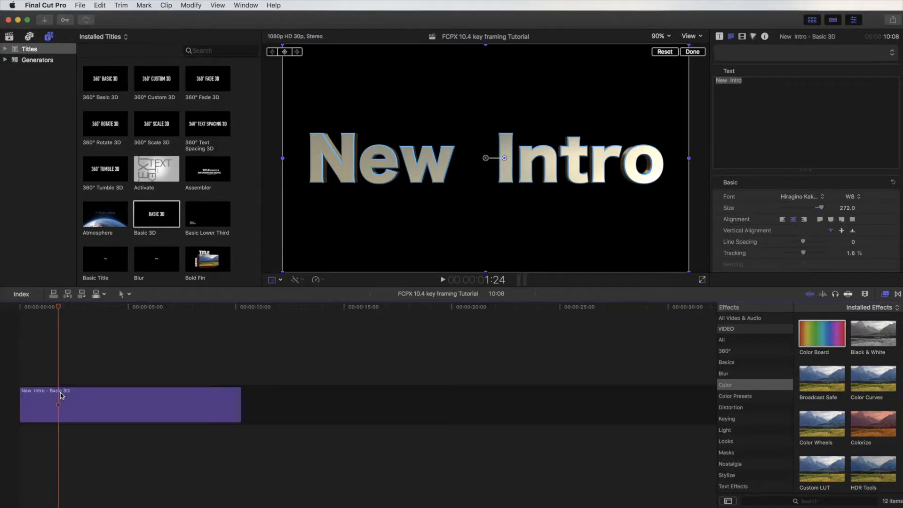
click(285, 51)
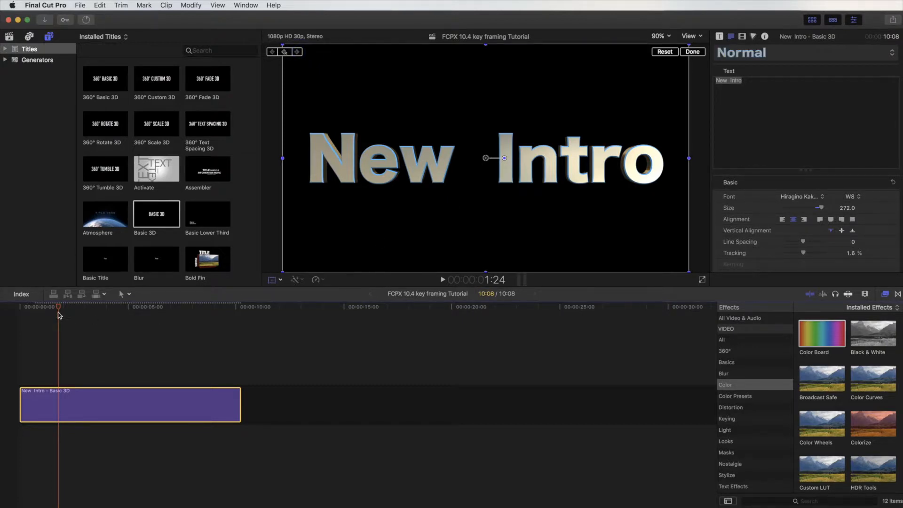
Step: At 2:23, rotate the title clockwise about 30 degrees and enlarge it until it extends past the frame
drag(60, 307, 83, 312)
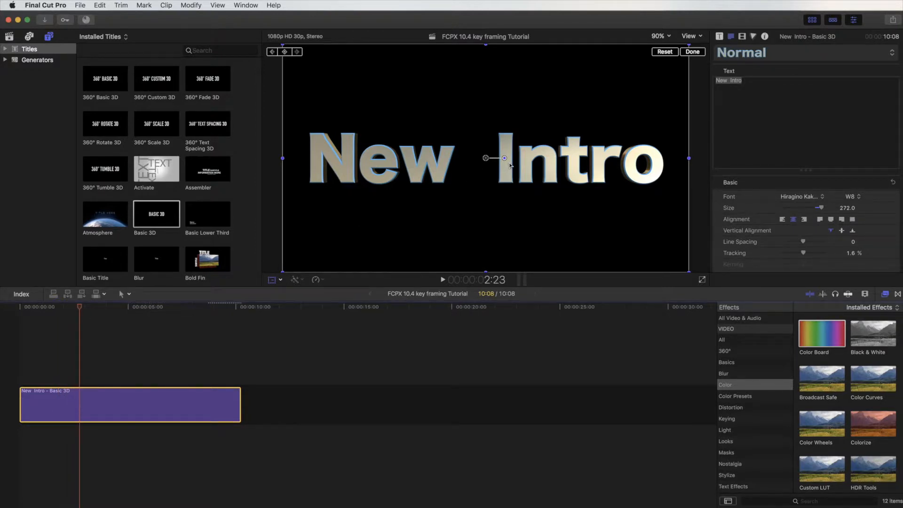
drag(511, 165, 507, 174)
click(668, 40)
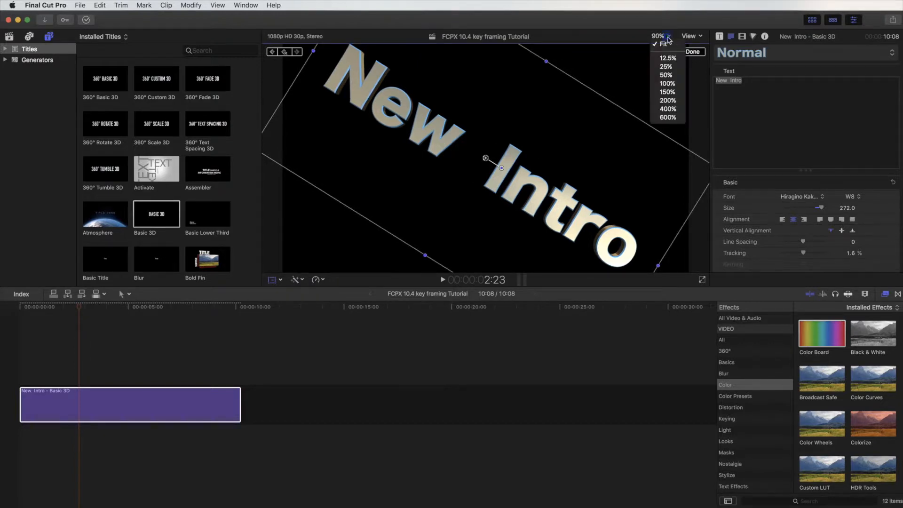
click(667, 75)
drag(610, 160, 746, 222)
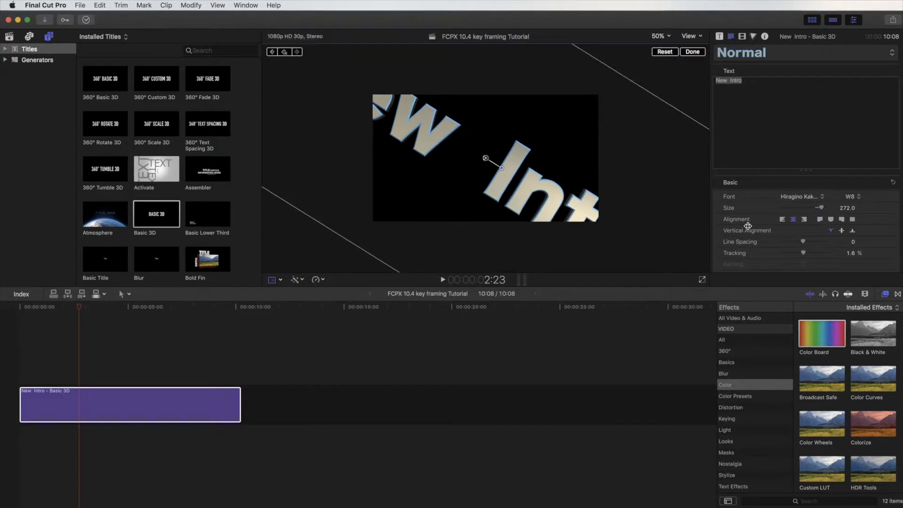
Step: At 4:08, tilt the title counterclockwise so it slopes upward and scale it down to slightly less than frame size
click(90, 414)
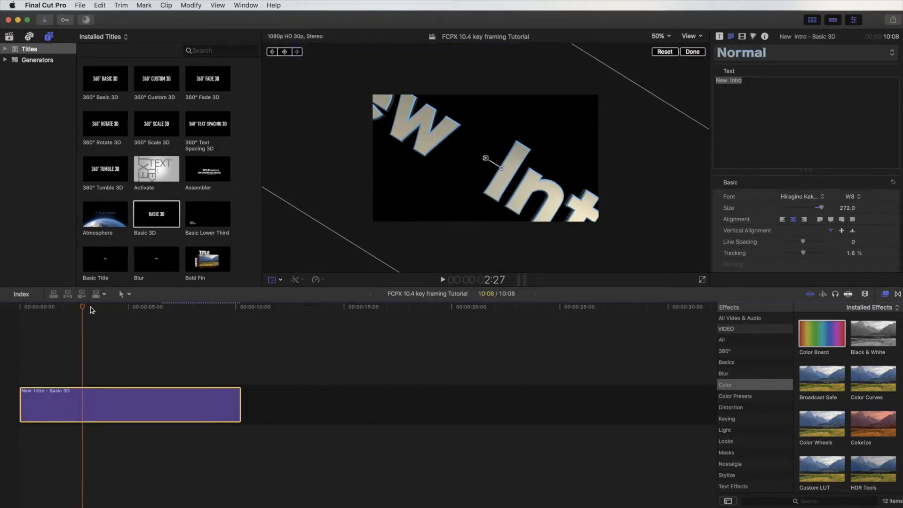
drag(91, 309, 115, 316)
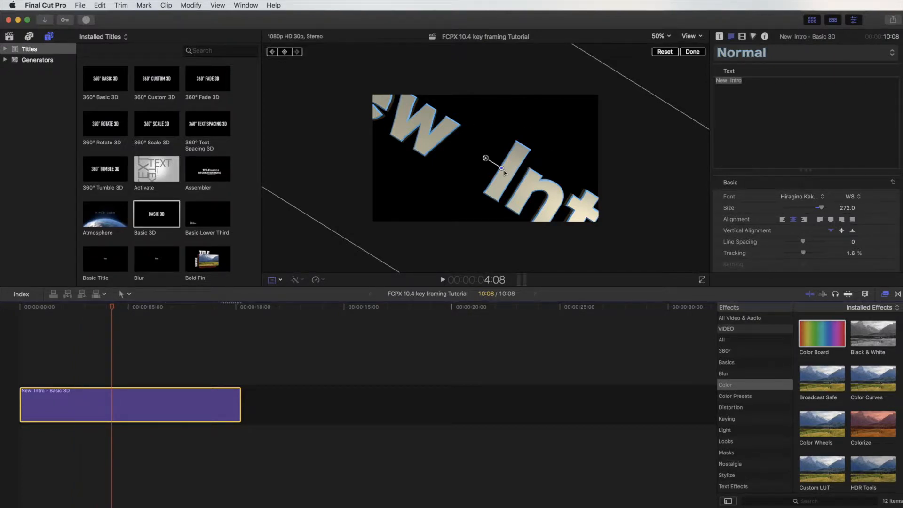
drag(502, 169, 515, 143)
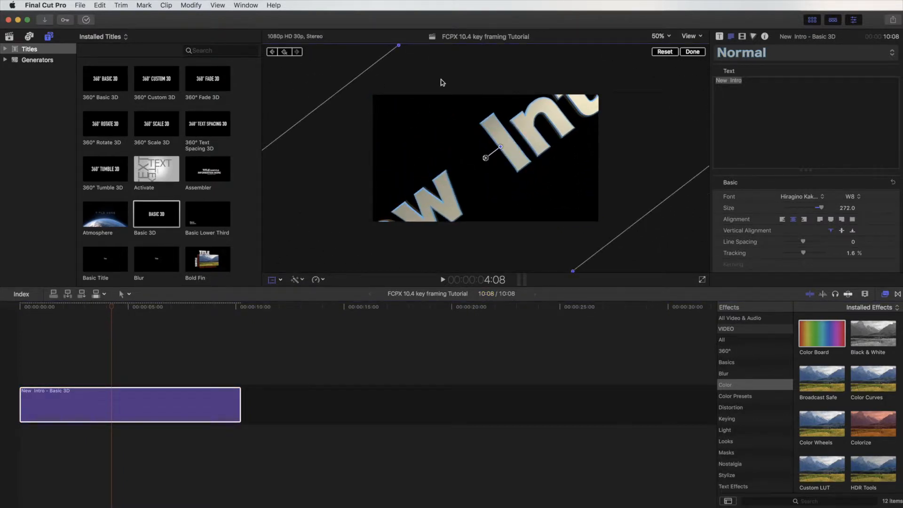
click(672, 37)
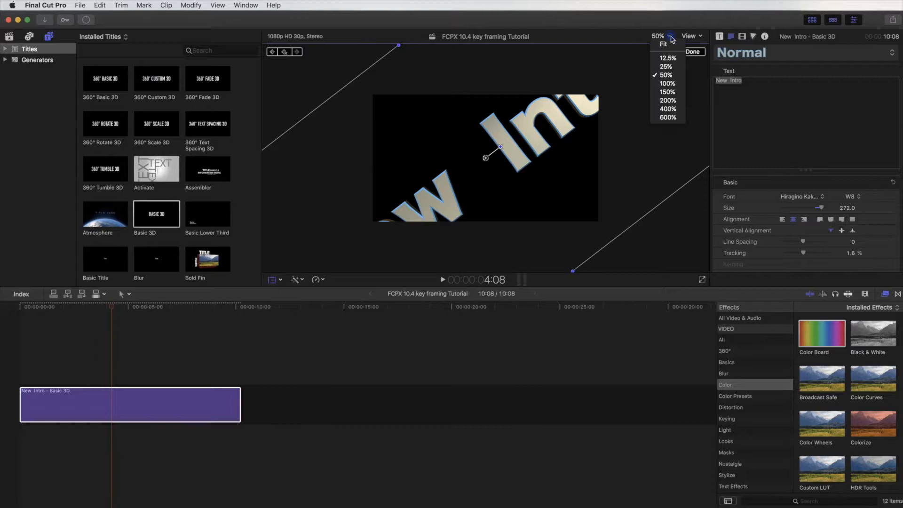
click(670, 73)
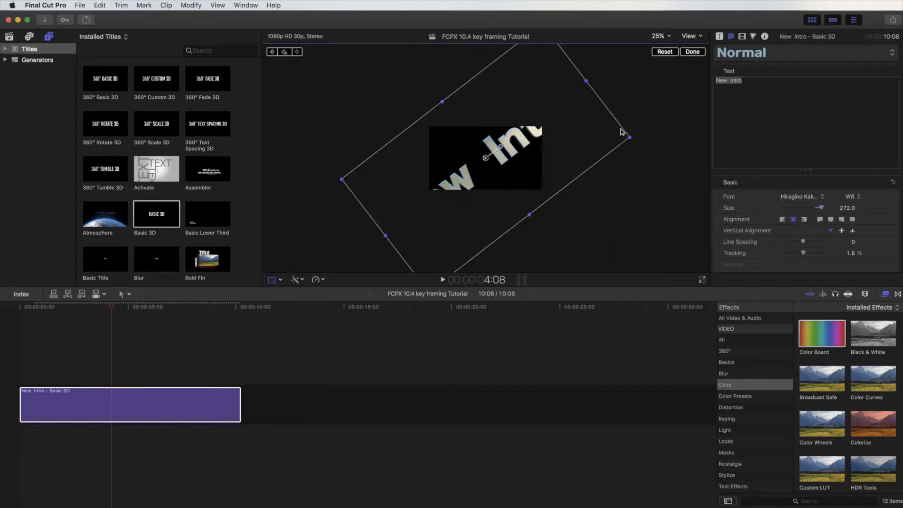
drag(632, 140, 547, 149)
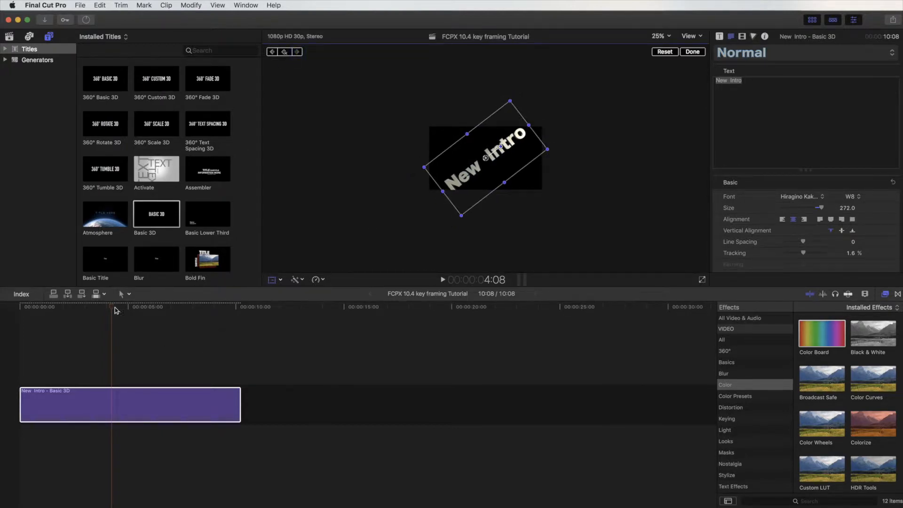
Step: At 5:04, rotate the title back to nearly level
drag(115, 310, 135, 314)
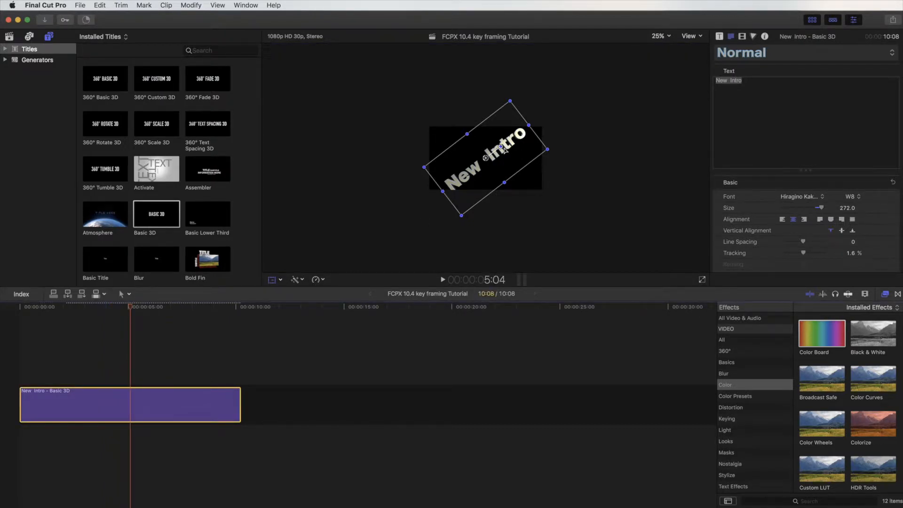
click(668, 36)
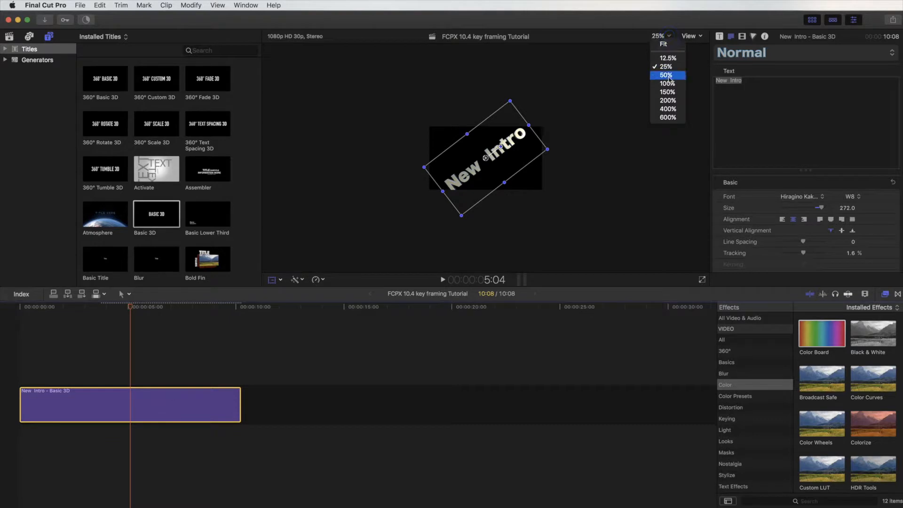
click(663, 74)
drag(500, 146, 505, 157)
Step: Finish the Transform edit and play the title animation from the beginning at Fit view
drag(20, 353, 23, 354)
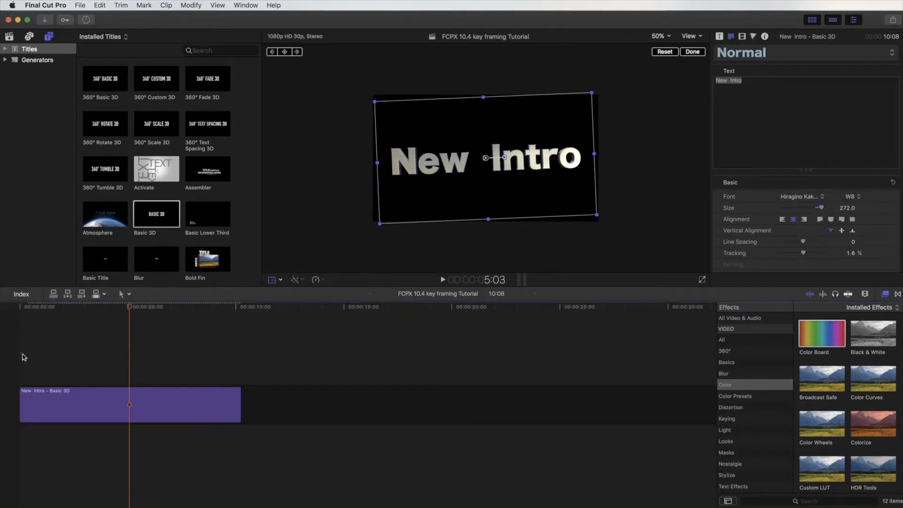
key(Home)
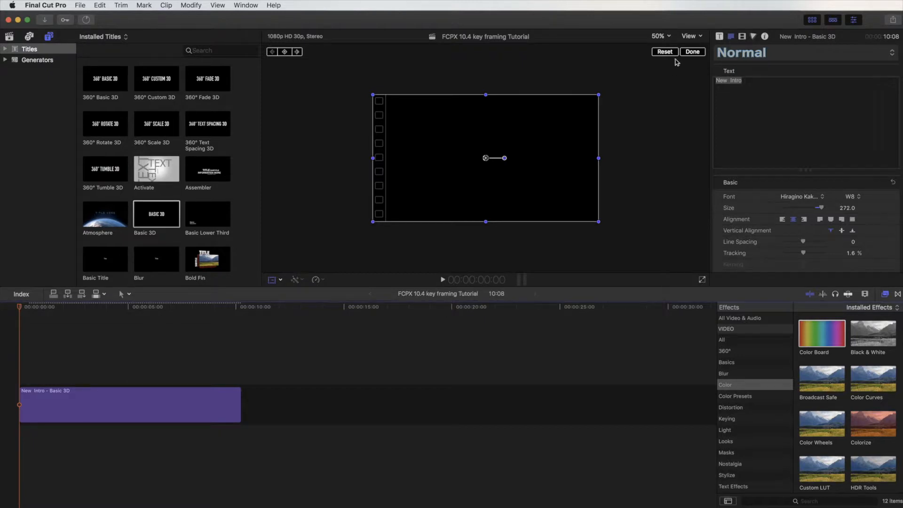
click(669, 37)
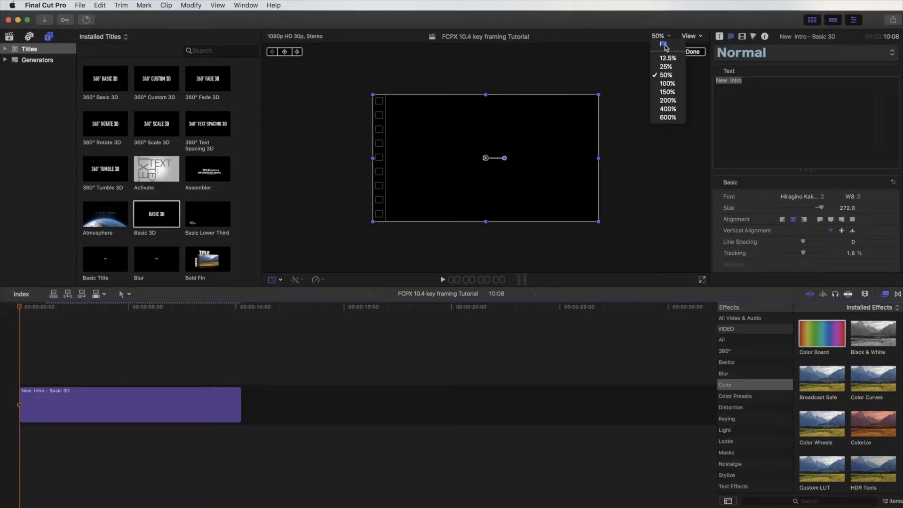
click(664, 44)
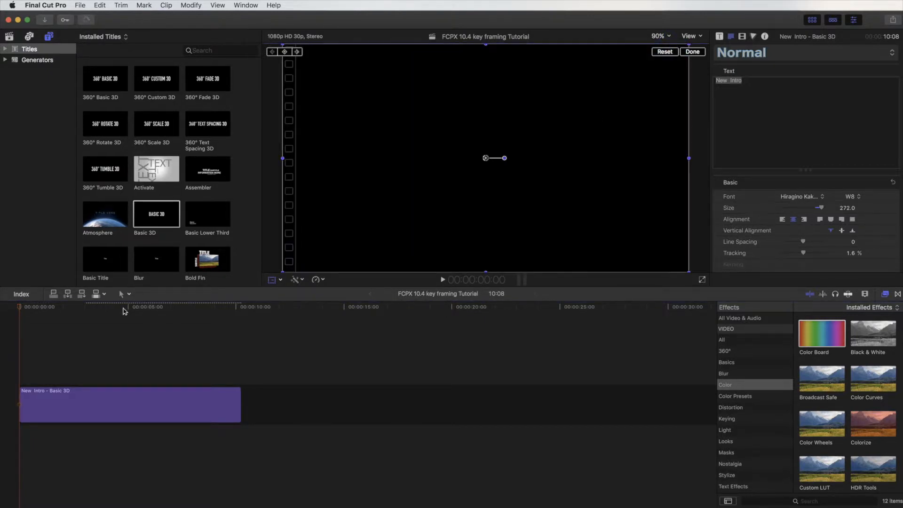
click(700, 53)
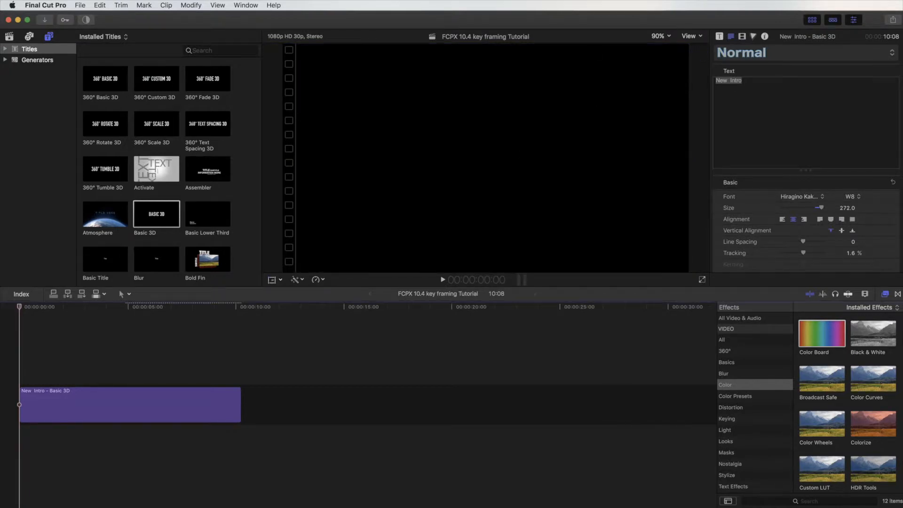
click(443, 280)
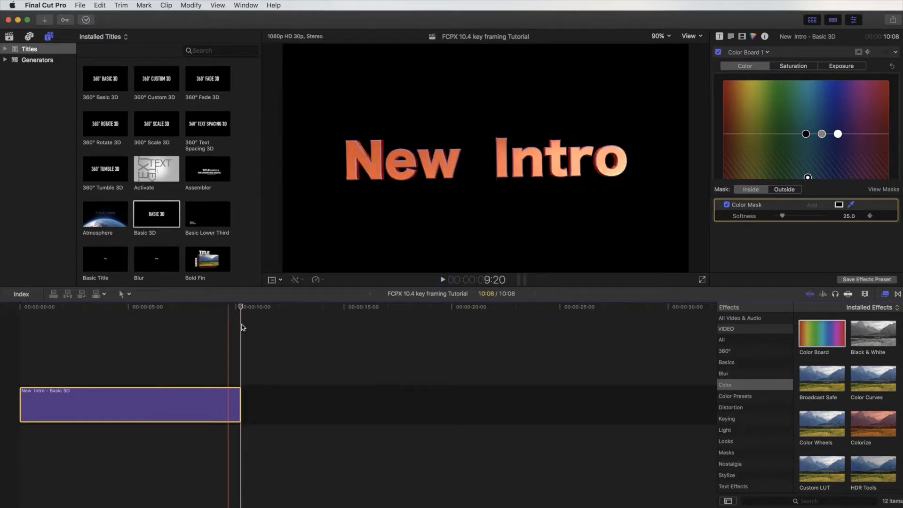
Step: Add photo IMG_0338 2 after the title, stack IMG_0346 and IMG_0333 above it, and shift IMG_0346 two frames earlier
click(9, 37)
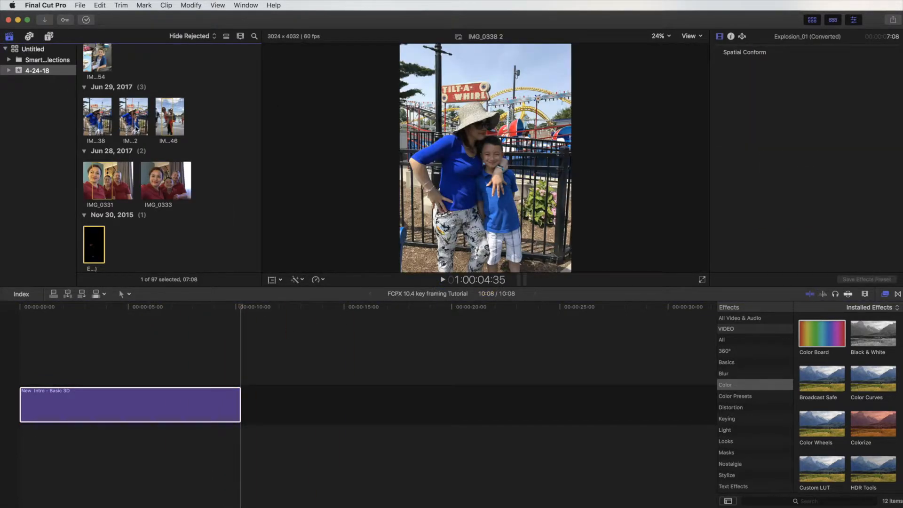
click(138, 131)
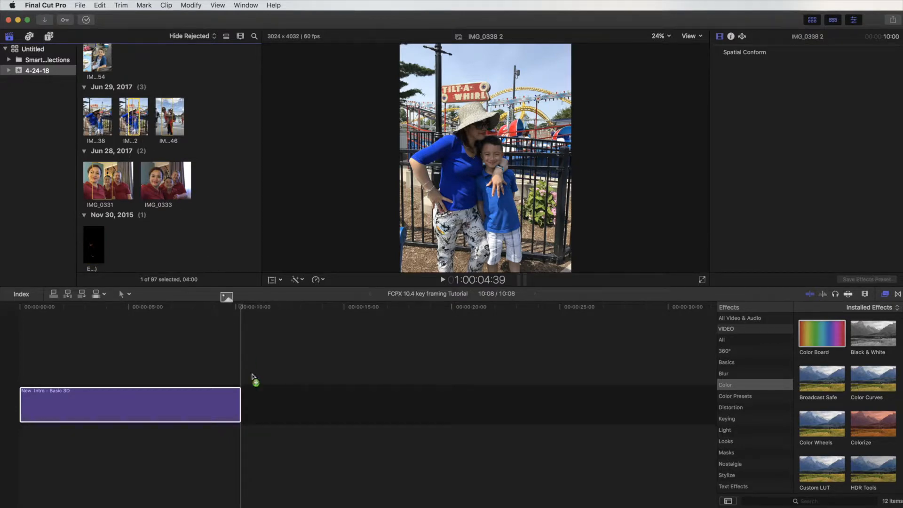
mouse_move(253, 376)
mouse_down()
mouse_move(258, 382)
mouse_move(244, 391)
mouse_up()
click(171, 115)
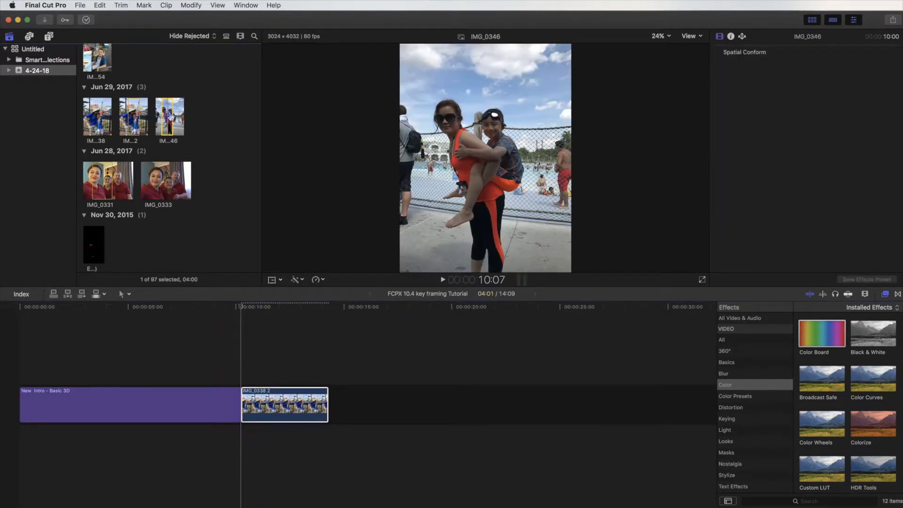
drag(171, 115, 248, 361)
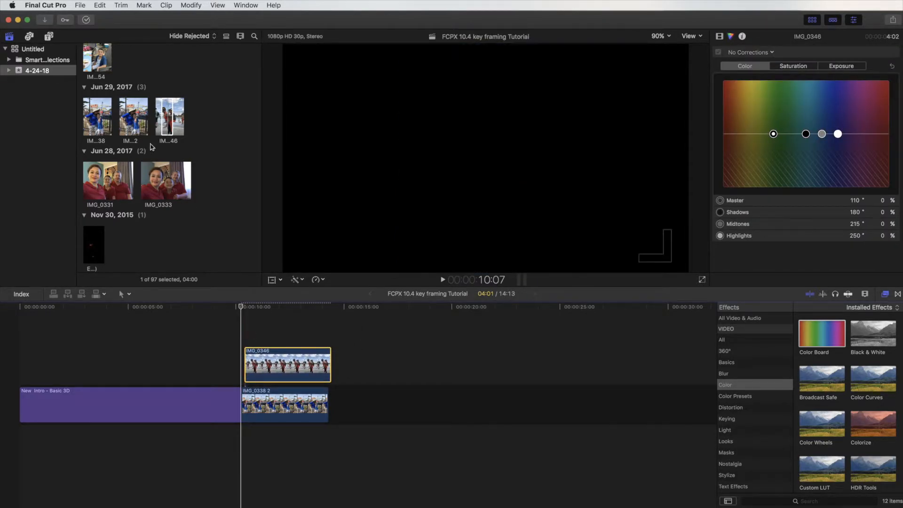
drag(158, 187, 250, 327)
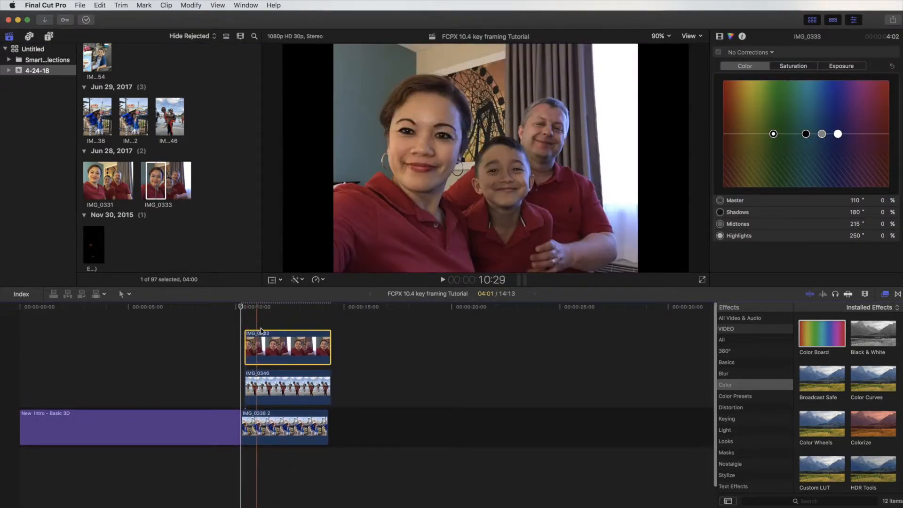
click(266, 388)
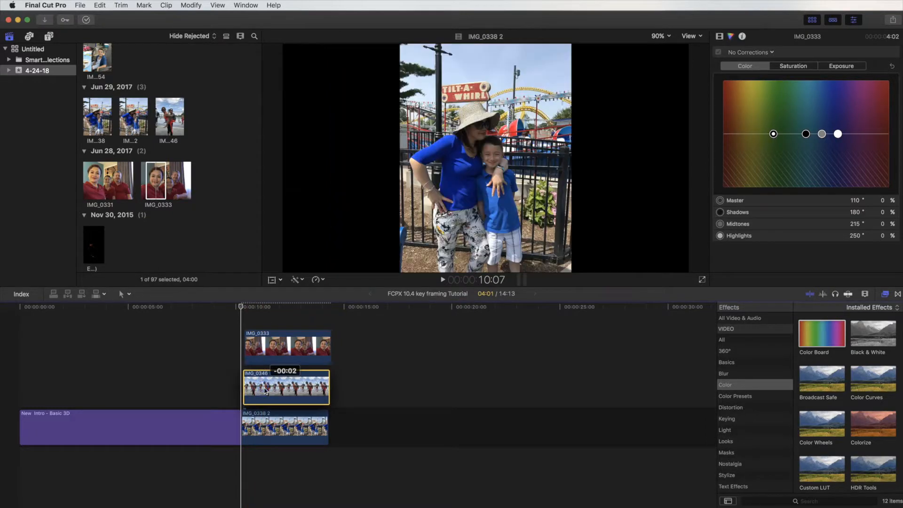
Step: Transform the IMG_0333 photo at 10:17, shrinking it to about half size and placing it in the frame's upper-left corner
click(256, 348)
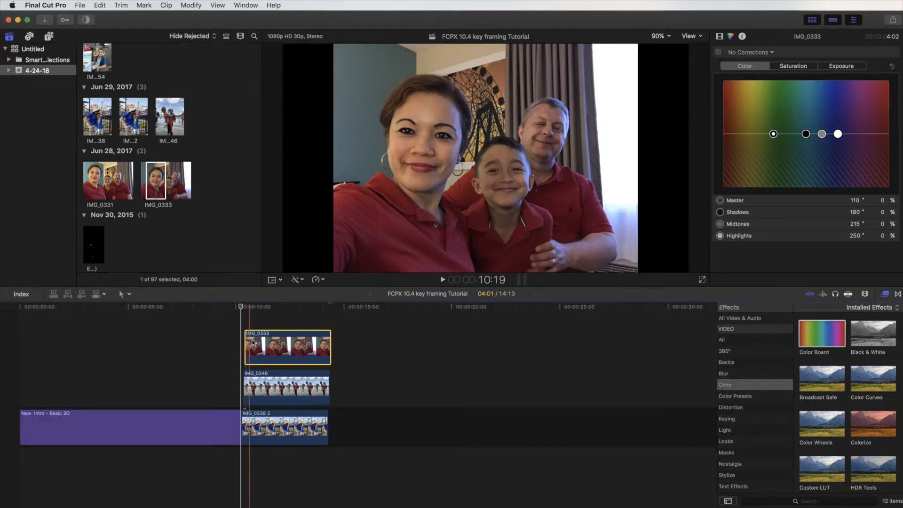
key(shift+Right)
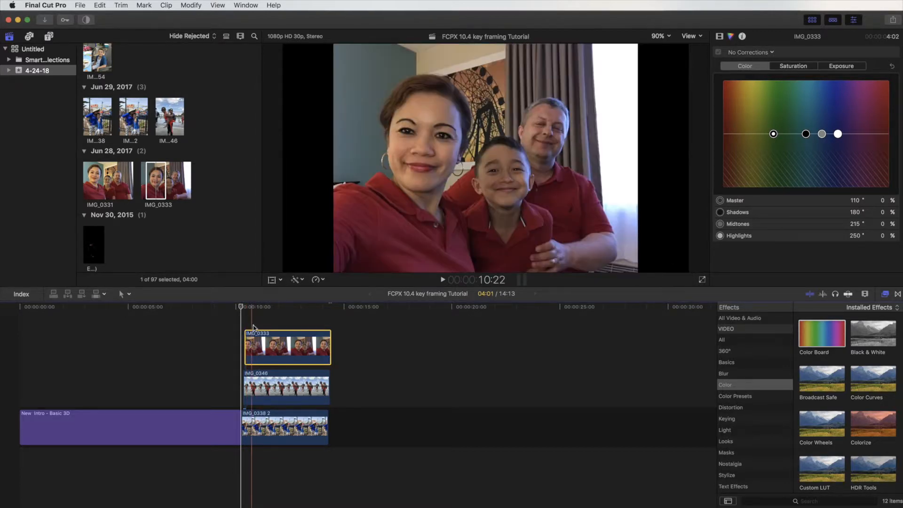
click(273, 280)
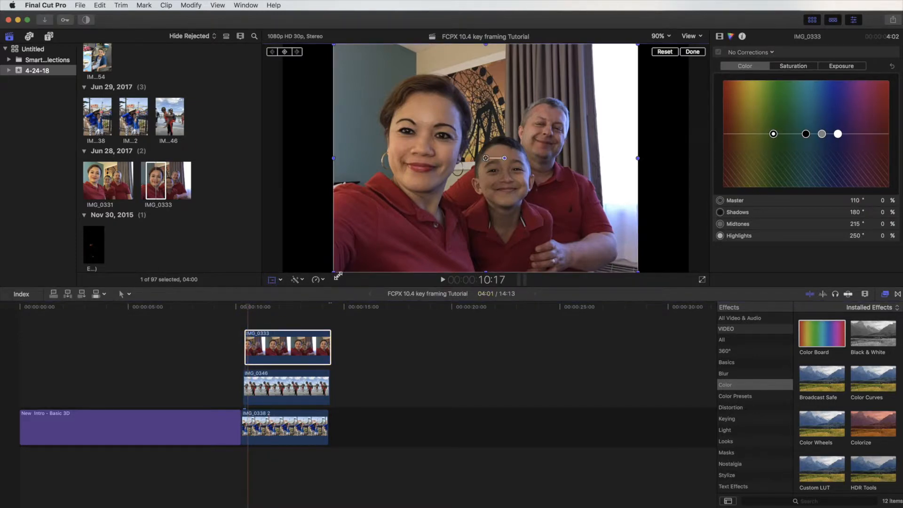
drag(338, 275, 382, 236)
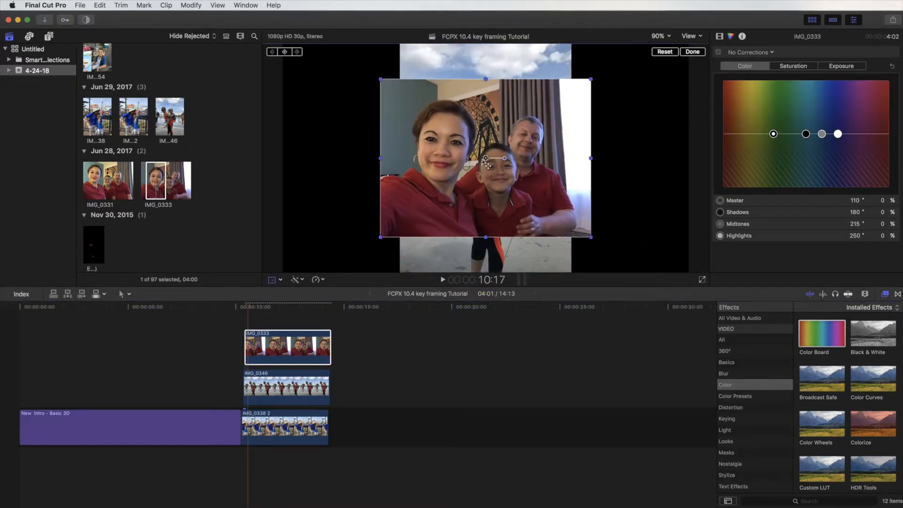
drag(486, 163, 411, 120)
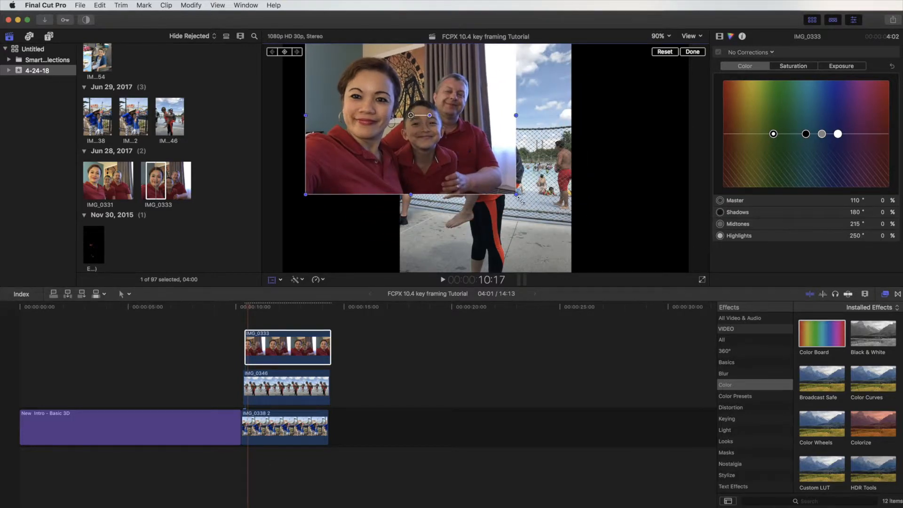
drag(520, 200, 492, 178)
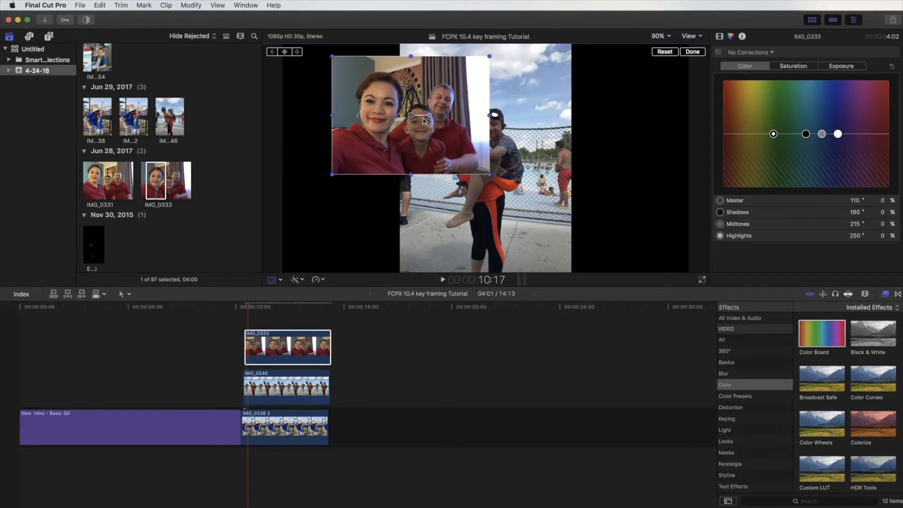
drag(414, 119, 366, 108)
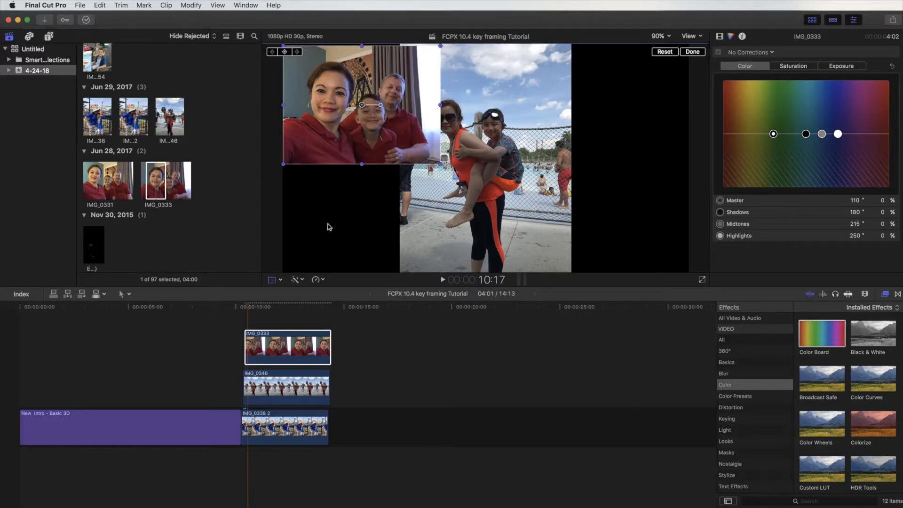
Step: Select the IMG_0346 photo and move it to the right edge of the frame
click(274, 345)
click(271, 393)
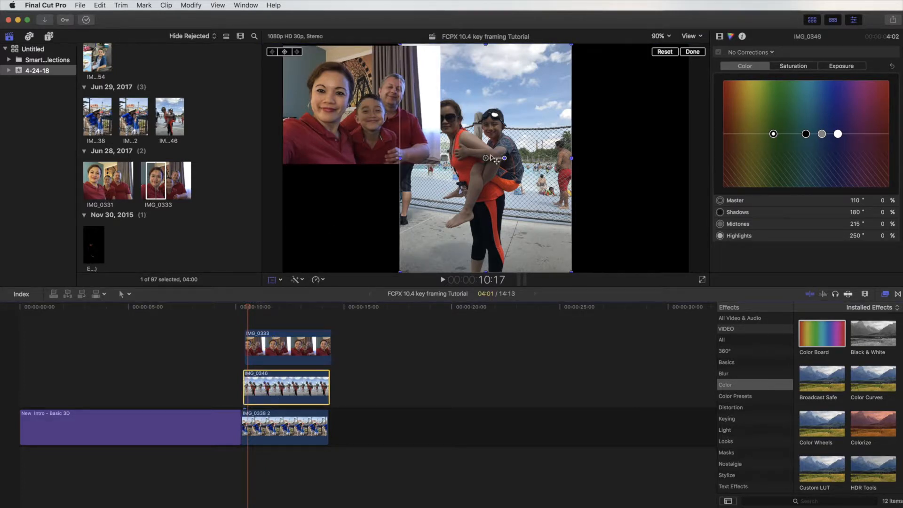
drag(486, 158, 644, 160)
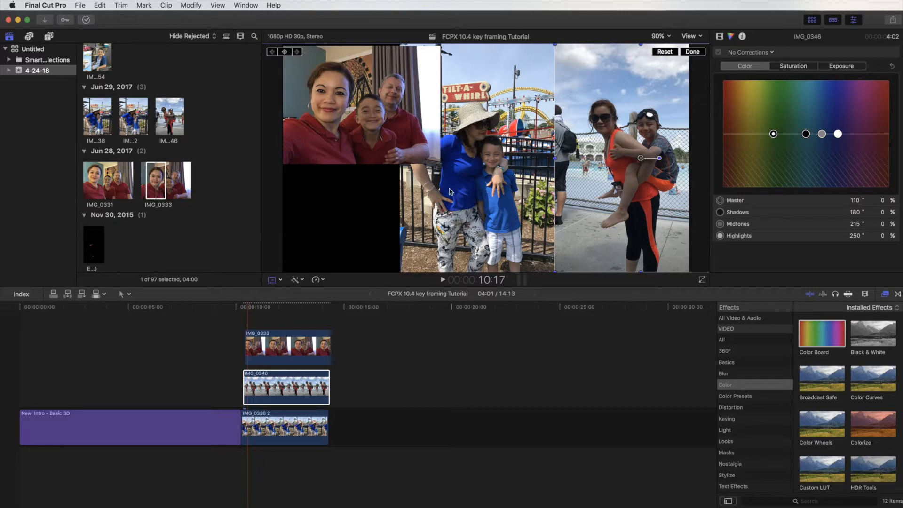
Step: Restack the clips with IMG_0333 after the title, IMG_0338 2 above it and IMG_0346 on top, and shift the IMG_0333 picture slightly left
drag(293, 346, 271, 390)
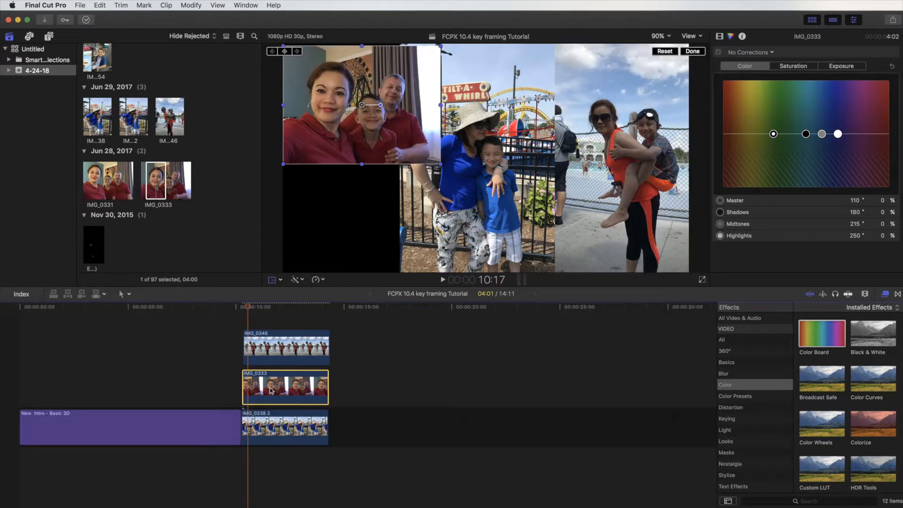
click(252, 322)
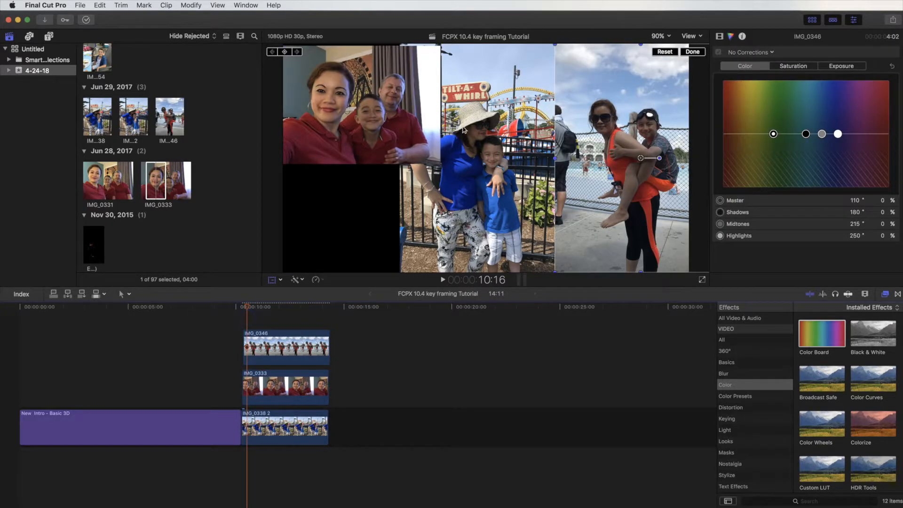
click(279, 391)
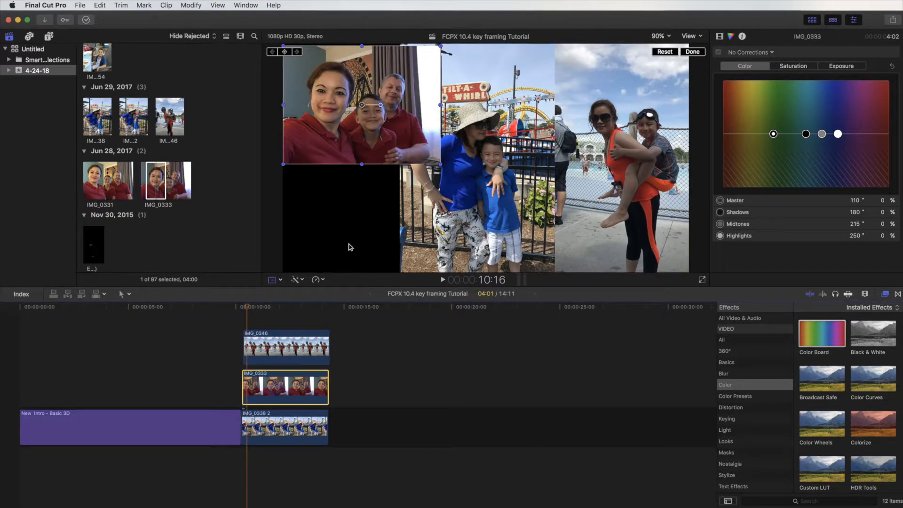
drag(279, 434, 277, 386)
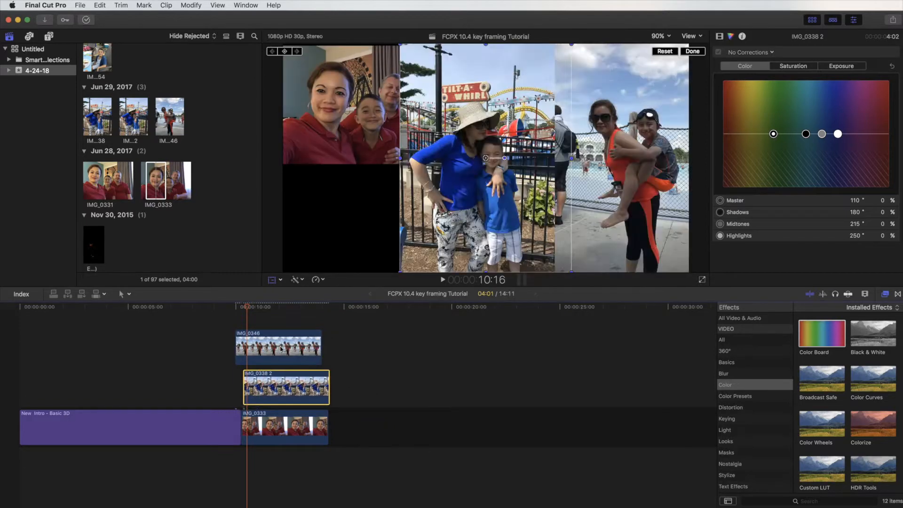
drag(278, 347, 288, 347)
click(347, 105)
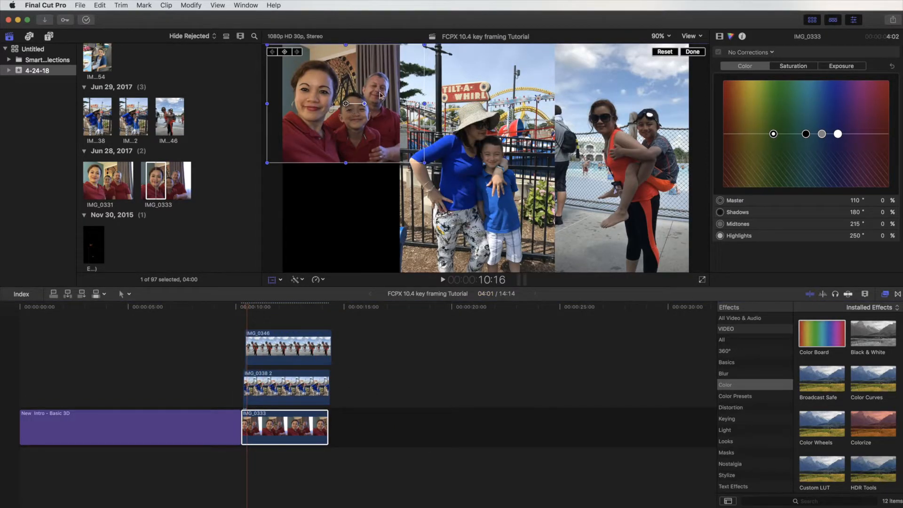
Step: With the viewer at 50%, move IMG_0346 completely outside the frame's left edge at 10:16 and add a Transform keyframe
click(247, 344)
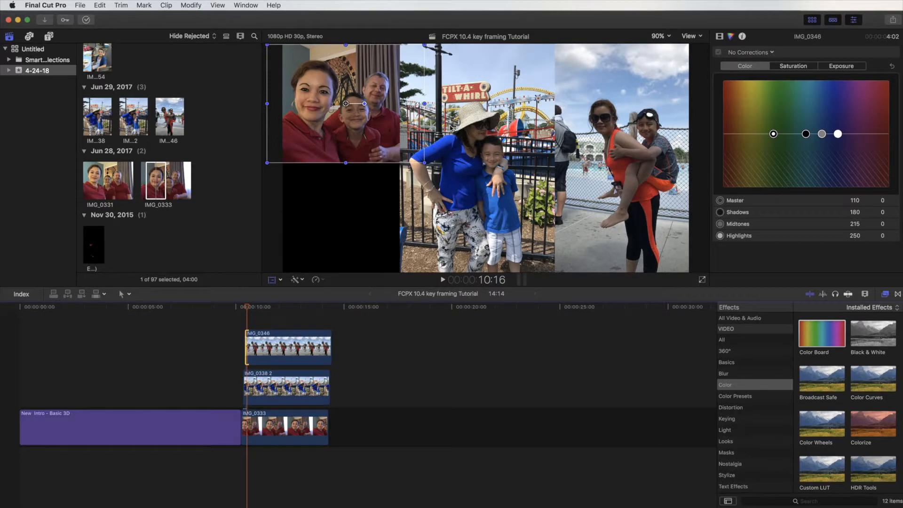
click(282, 349)
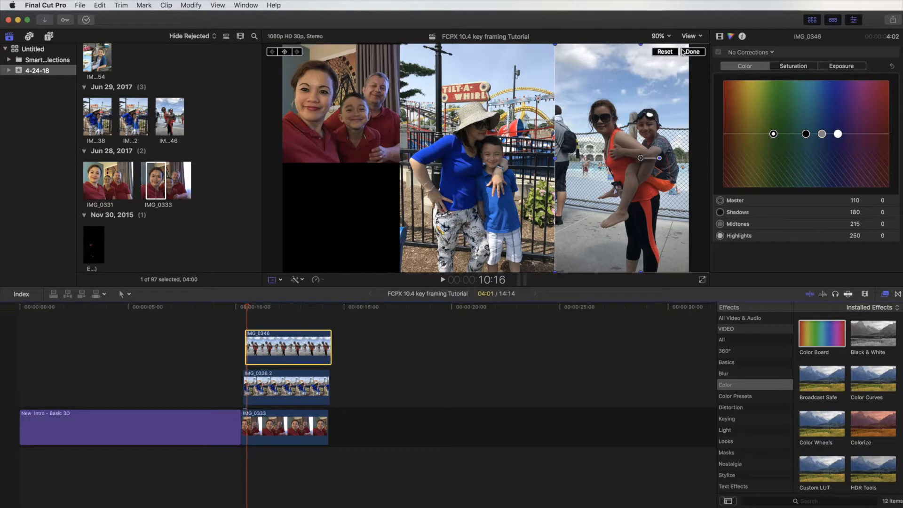
click(670, 37)
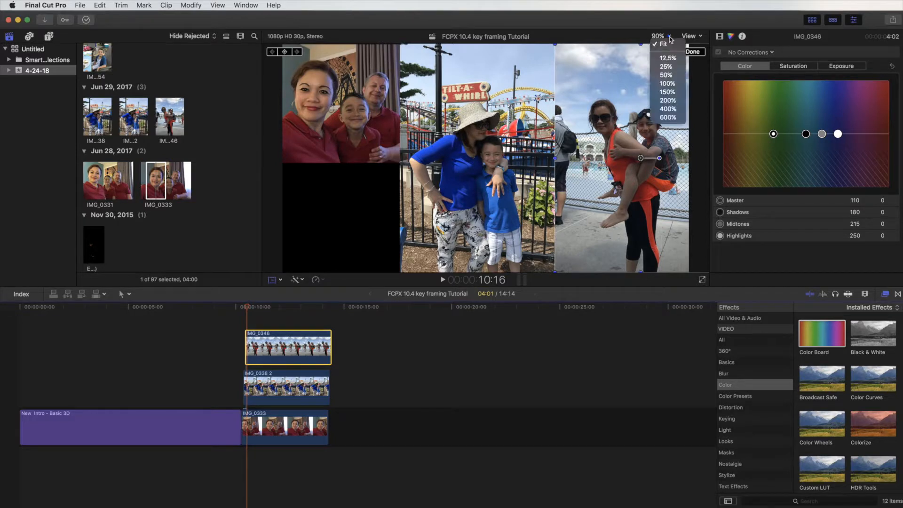
click(667, 76)
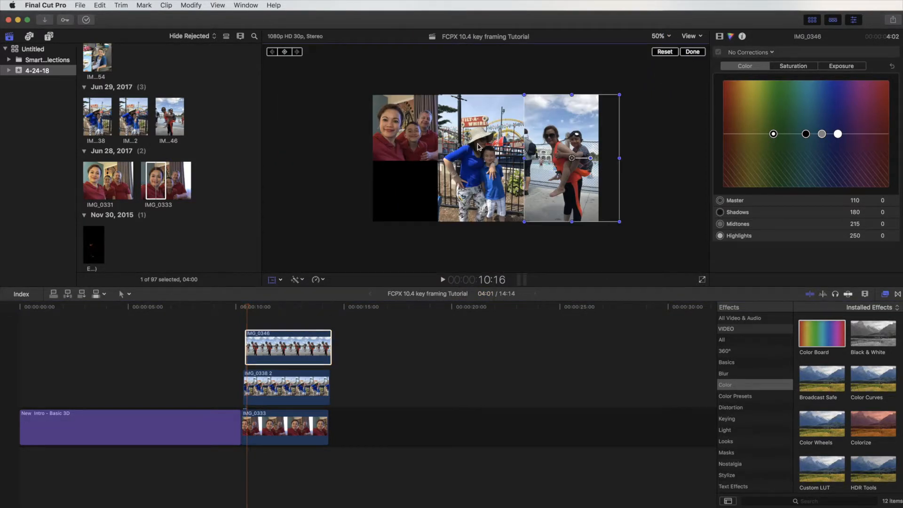
click(252, 343)
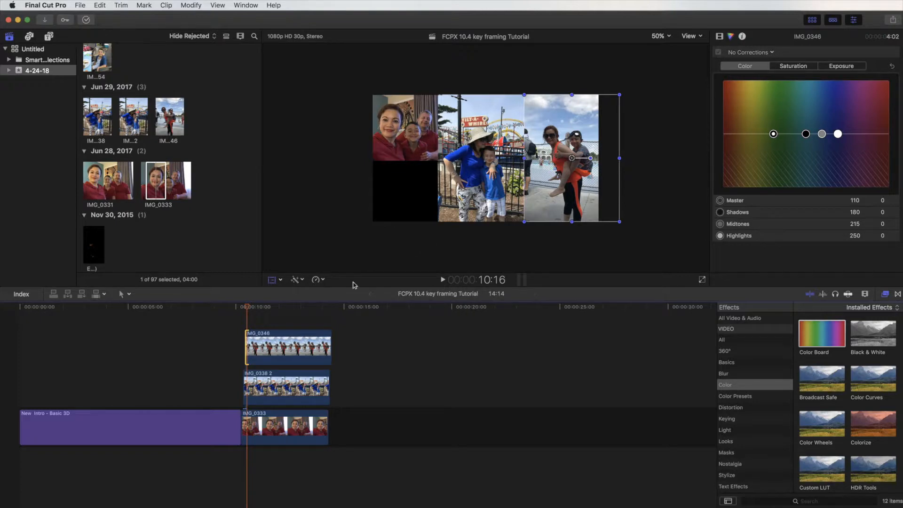
click(255, 347)
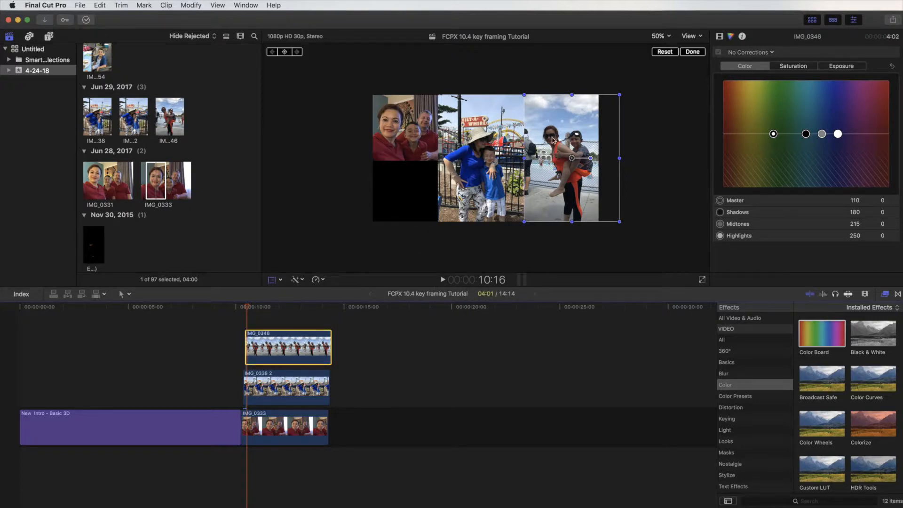
drag(573, 158, 317, 201)
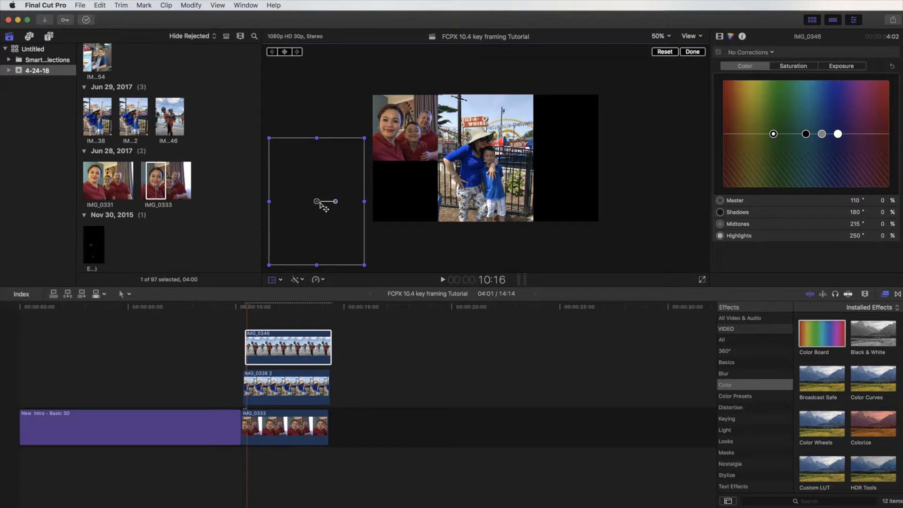
click(285, 52)
drag(320, 204, 425, 181)
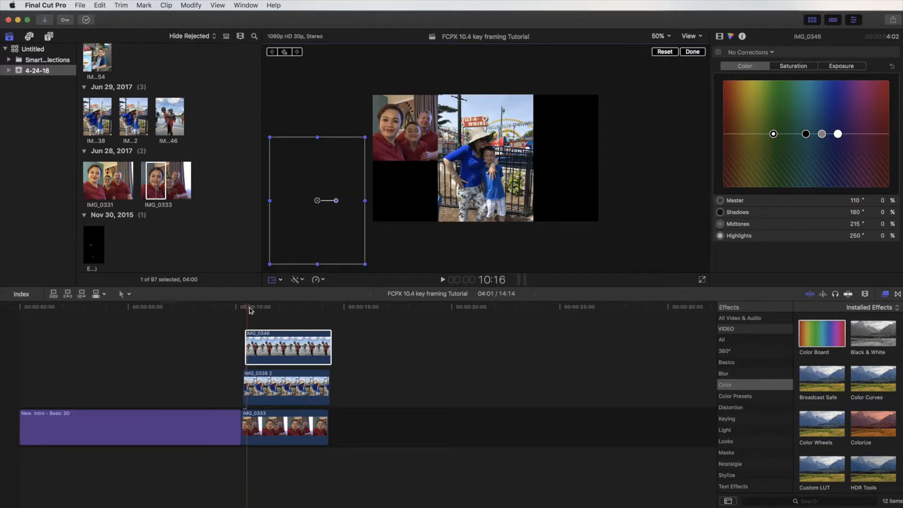
Step: At 12:11, move IMG_0346 back into the frame along its right edge
drag(249, 309, 275, 322)
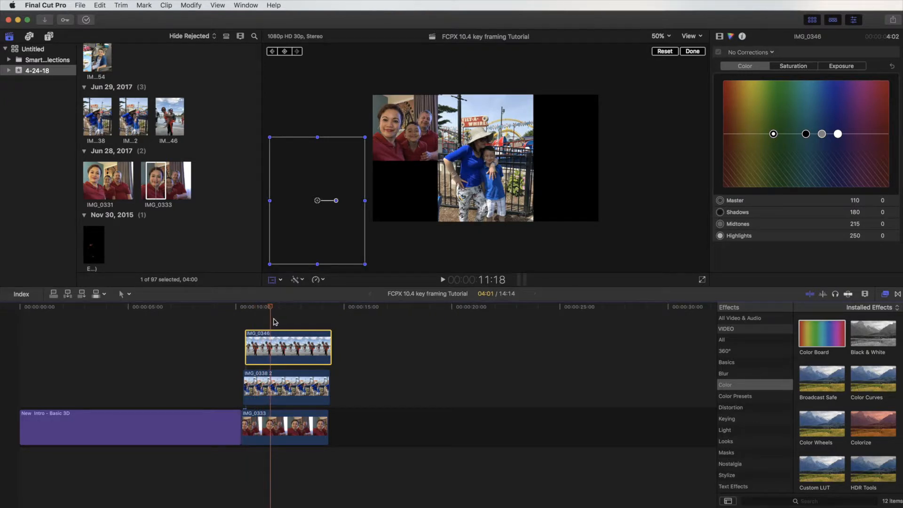
drag(274, 322, 290, 323)
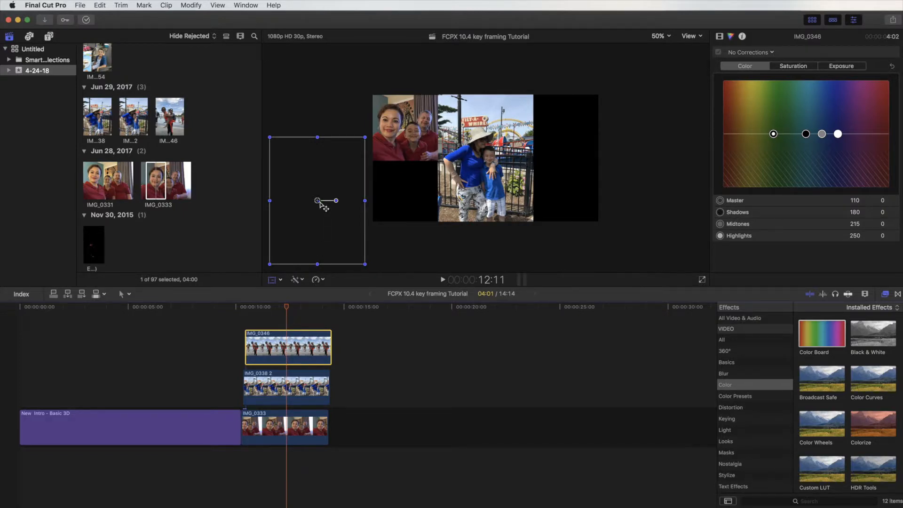
drag(320, 202, 572, 158)
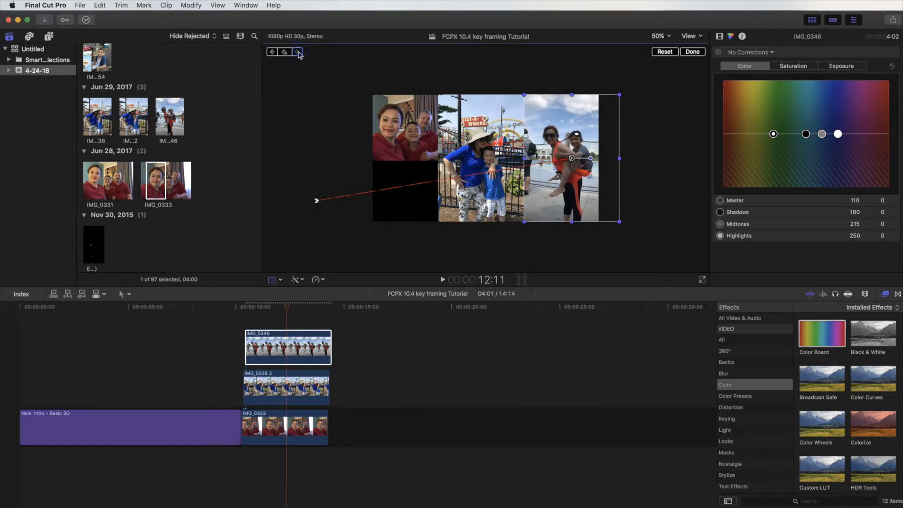
Step: At 10:18, move the IMG_0338 2 photo straight up out of the frame, using a 25% viewer scale
click(251, 322)
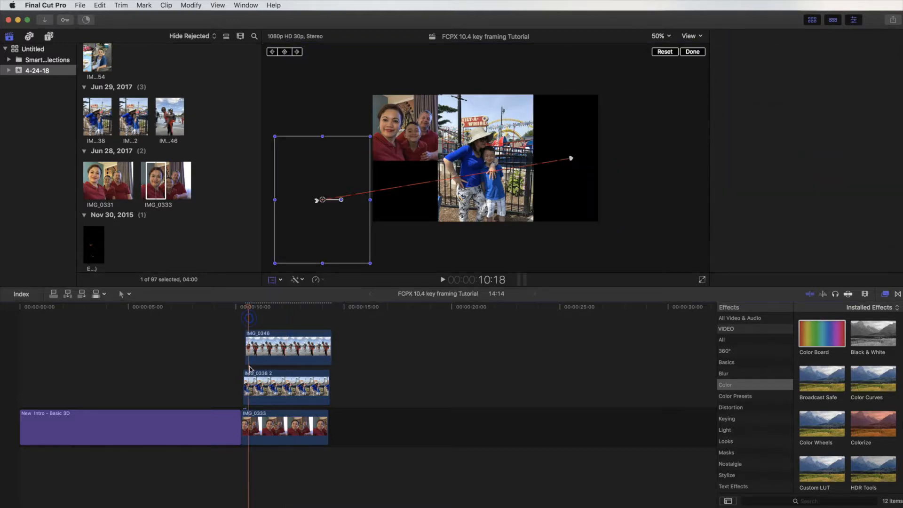
click(254, 398)
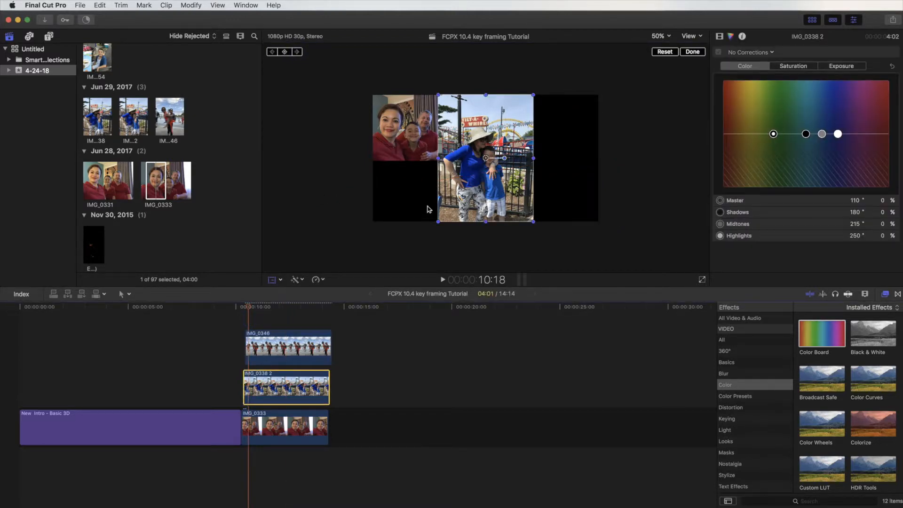
drag(493, 161, 488, 41)
click(671, 37)
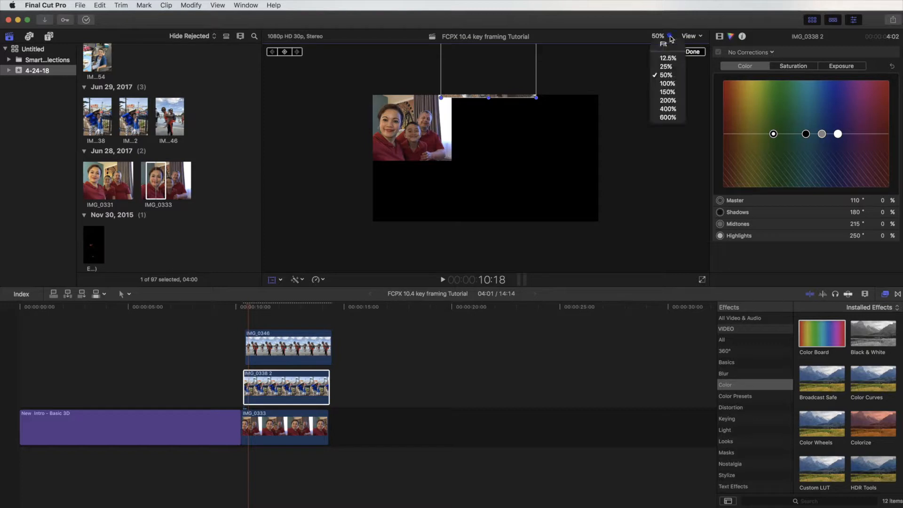
click(663, 67)
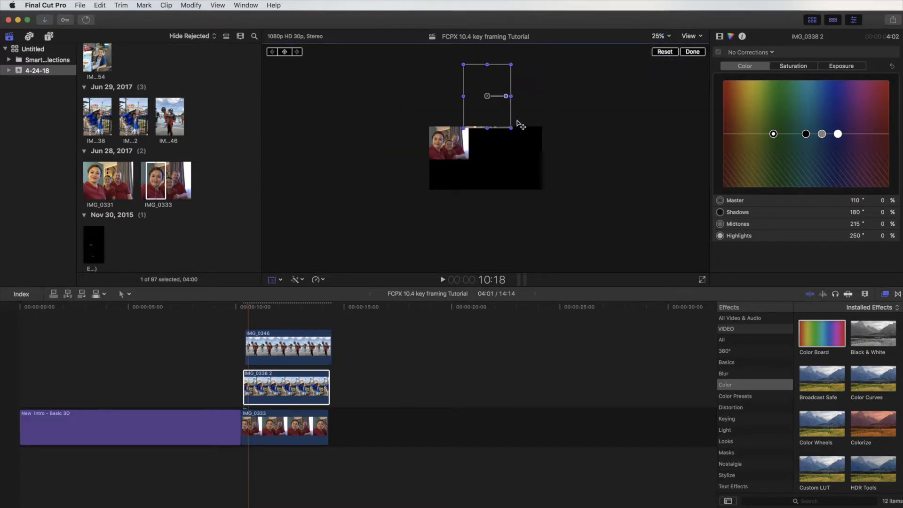
drag(488, 96, 487, 92)
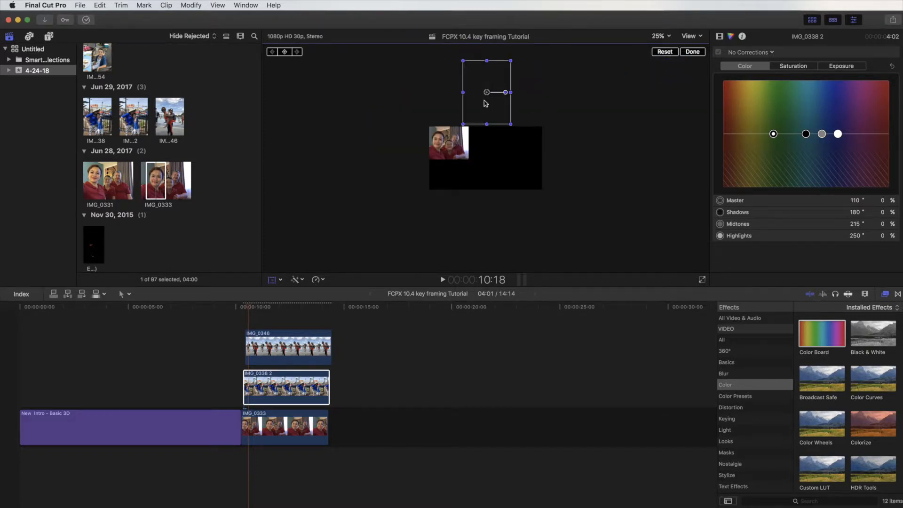
Step: Add a Transform keyframe to IMG_0338 2 near 10:18, and bring the photo down to the frame's centre at 12:13
click(253, 387)
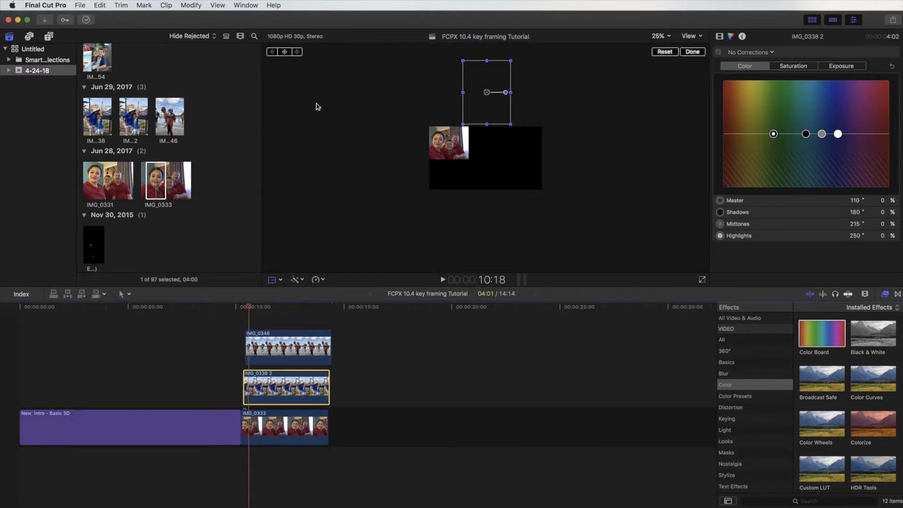
click(286, 52)
drag(252, 311, 292, 313)
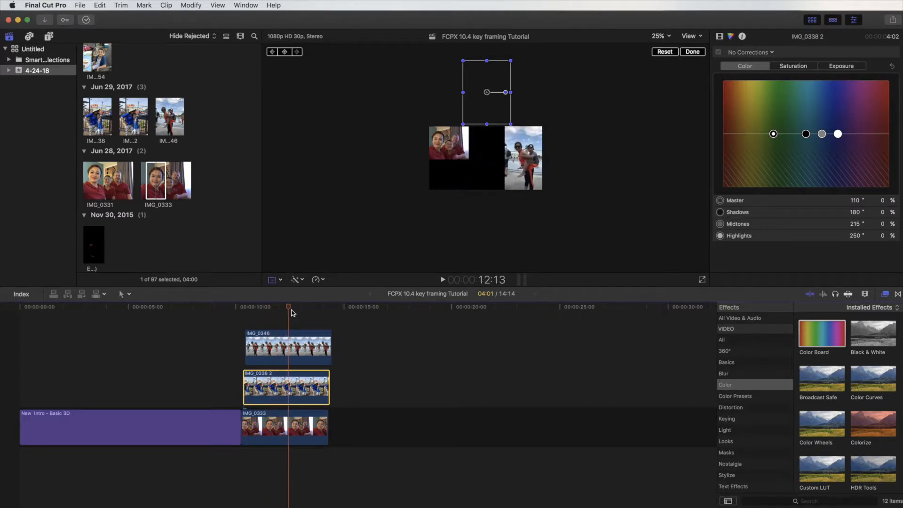
drag(489, 93, 491, 162)
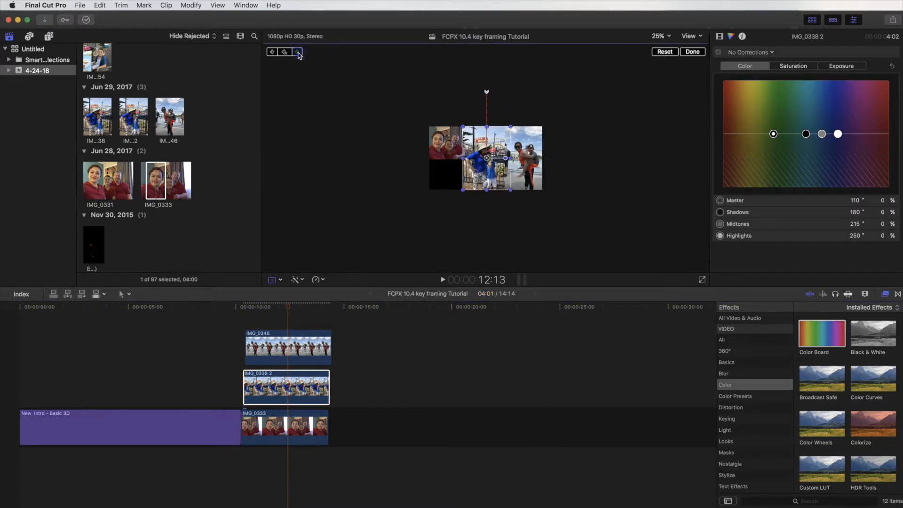
Step: Move the IMG_0333 photo outside the frame's upper-left corner, fine-tuning its position at 50% viewer scale
click(253, 326)
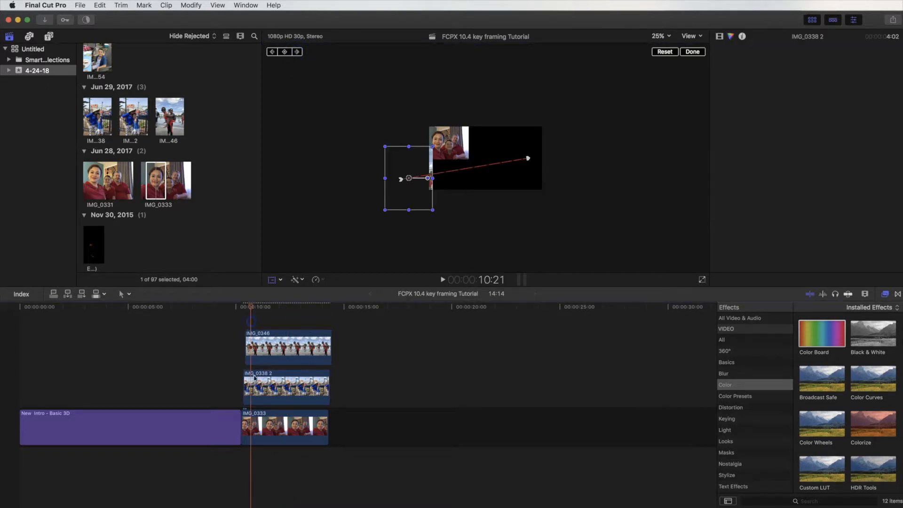
click(254, 427)
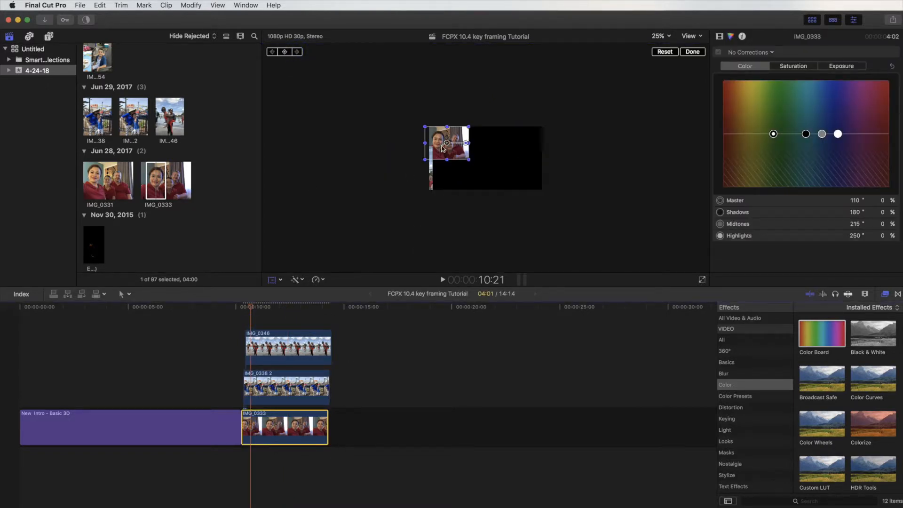
drag(443, 147, 404, 122)
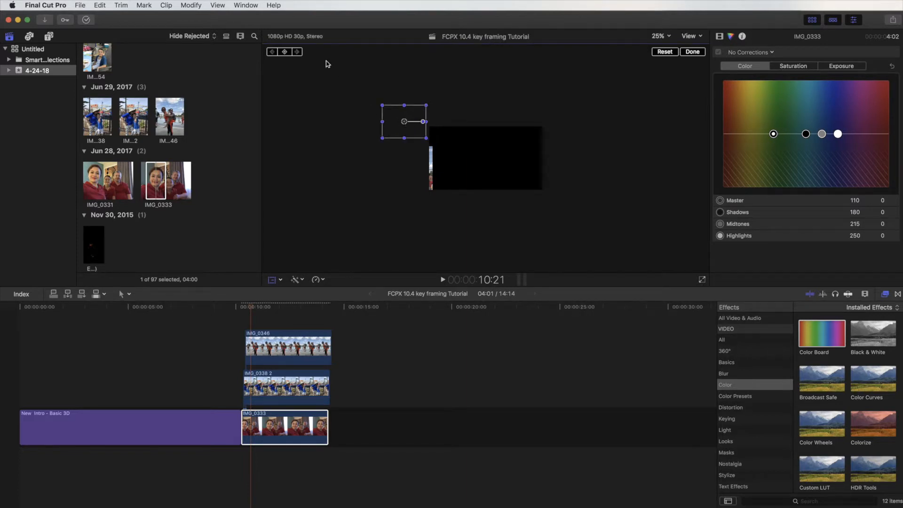
click(668, 37)
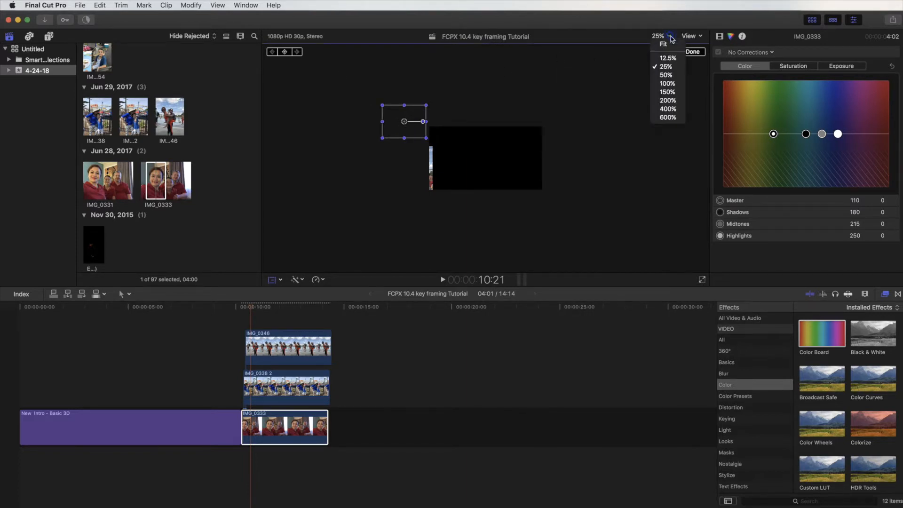
click(667, 76)
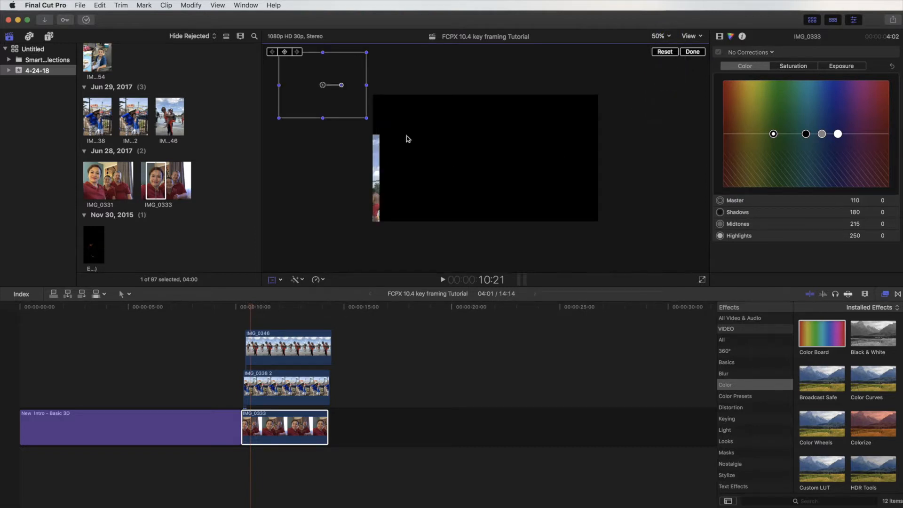
drag(325, 86, 331, 88)
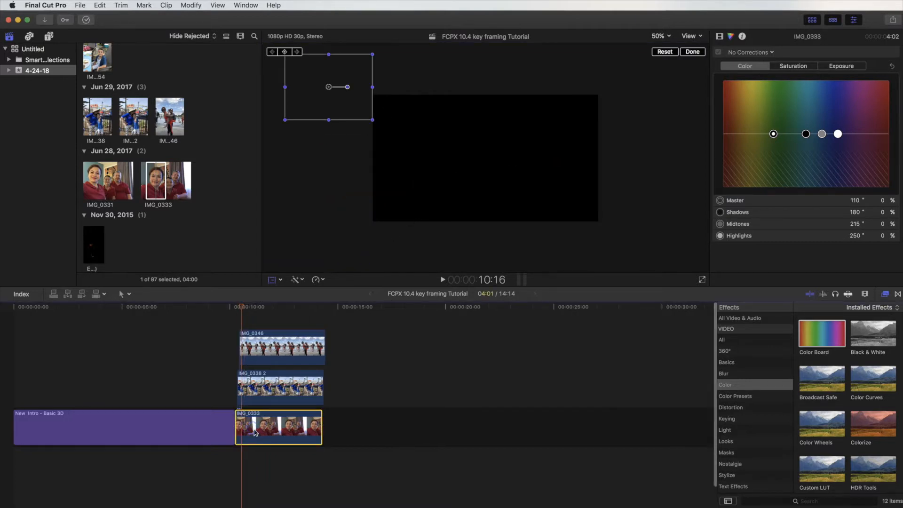
Step: Add a Transform keyframe to IMG_0333 at 10:16, and move the photo back into the frame's upper-left corner at 12:13
click(286, 52)
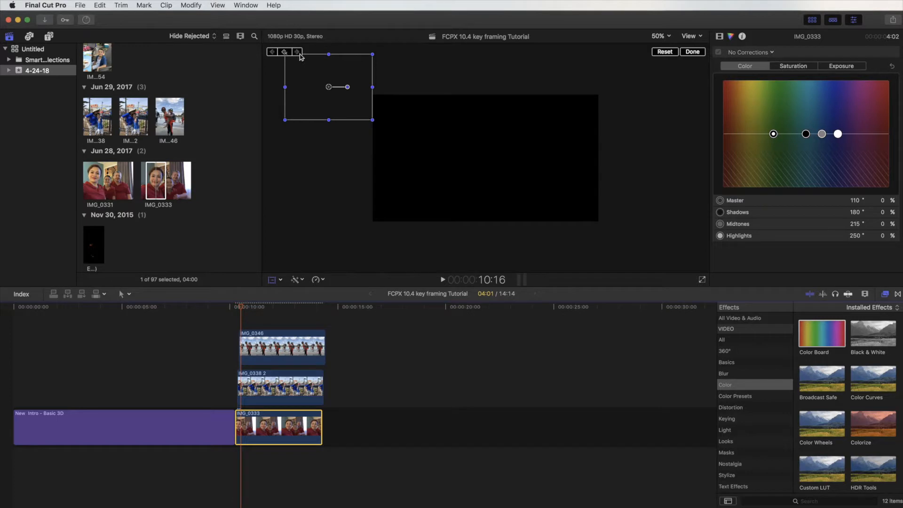
click(300, 55)
drag(244, 309, 286, 315)
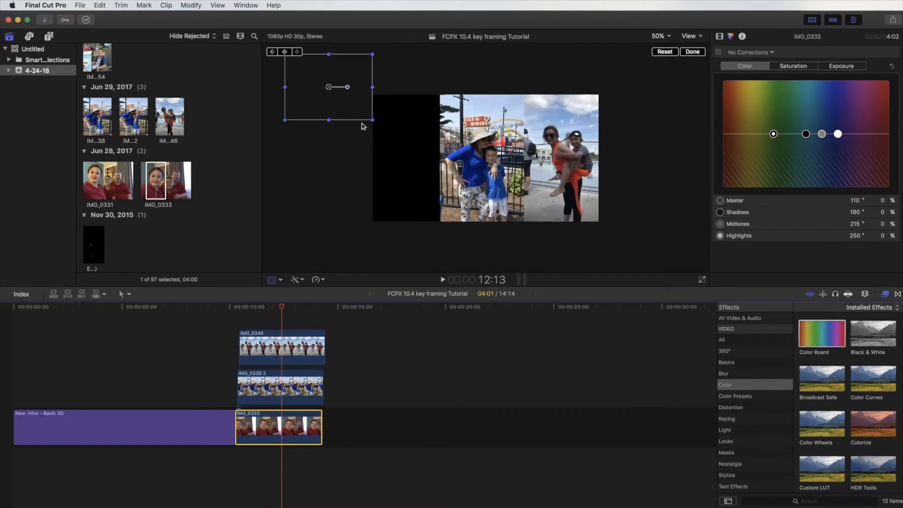
drag(335, 89, 420, 130)
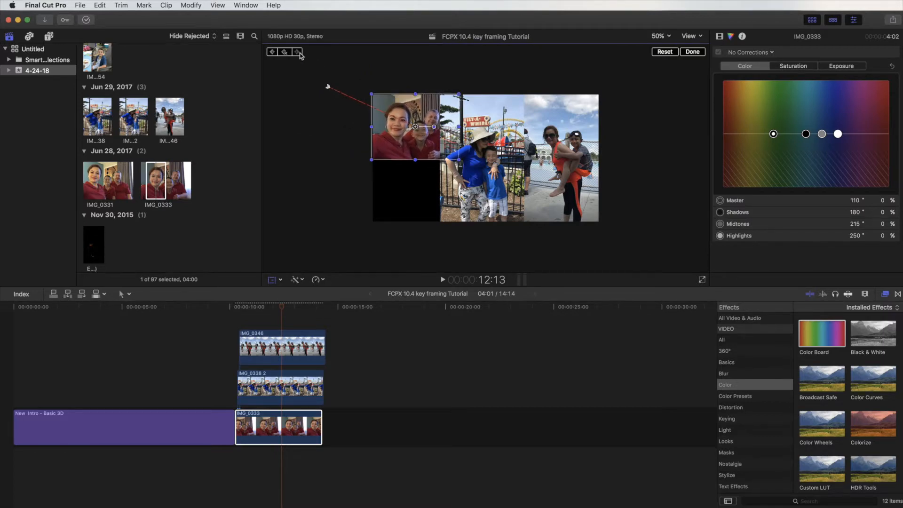
Step: Scrub and play back the photo animation from about 10:06 to check how the three photos fly into the frame
click(238, 323)
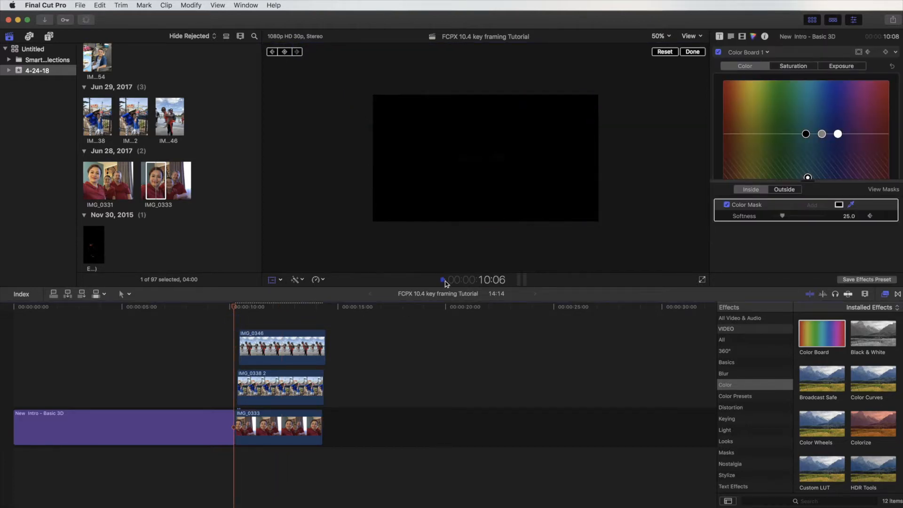
key(super+shift+f)
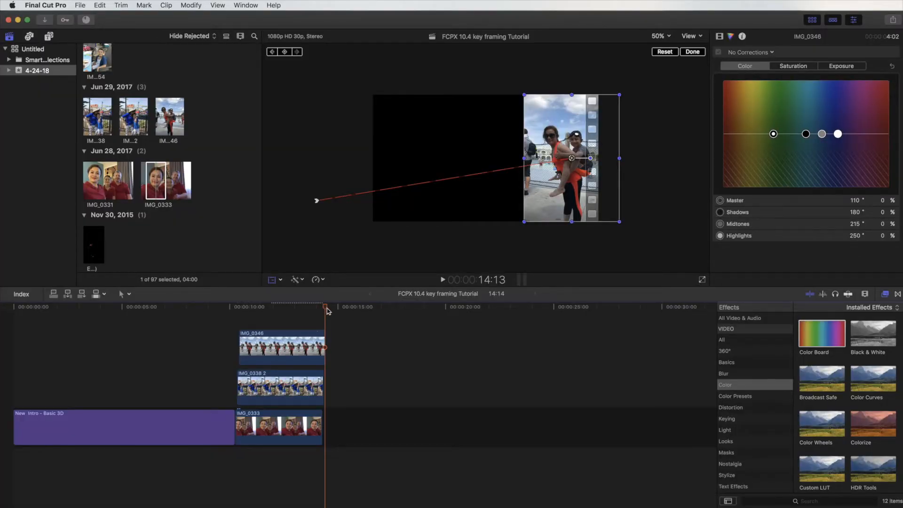
drag(328, 311, 279, 316)
drag(287, 318, 232, 311)
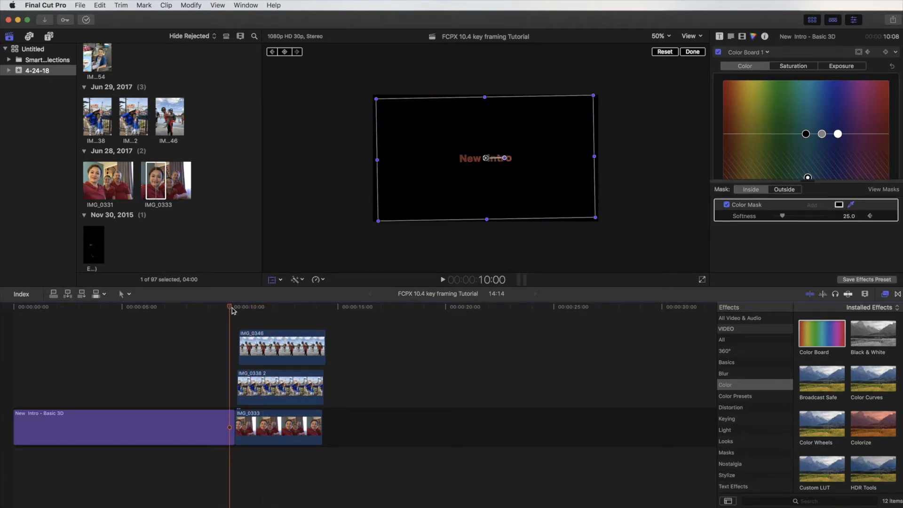
mouse_move(232, 311)
mouse_down()
mouse_move(247, 311)
mouse_move(235, 311)
mouse_up()
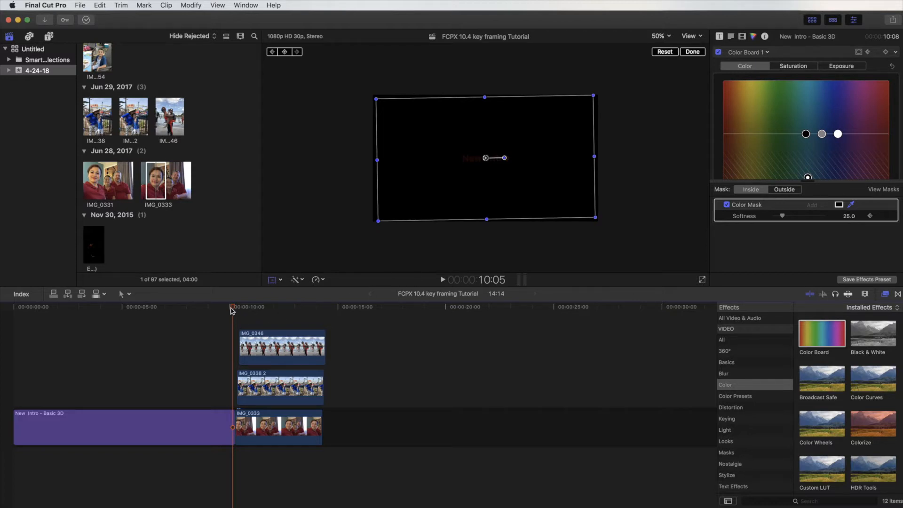
mouse_move(237, 310)
mouse_down()
mouse_move(289, 318)
mouse_move(243, 314)
mouse_up()
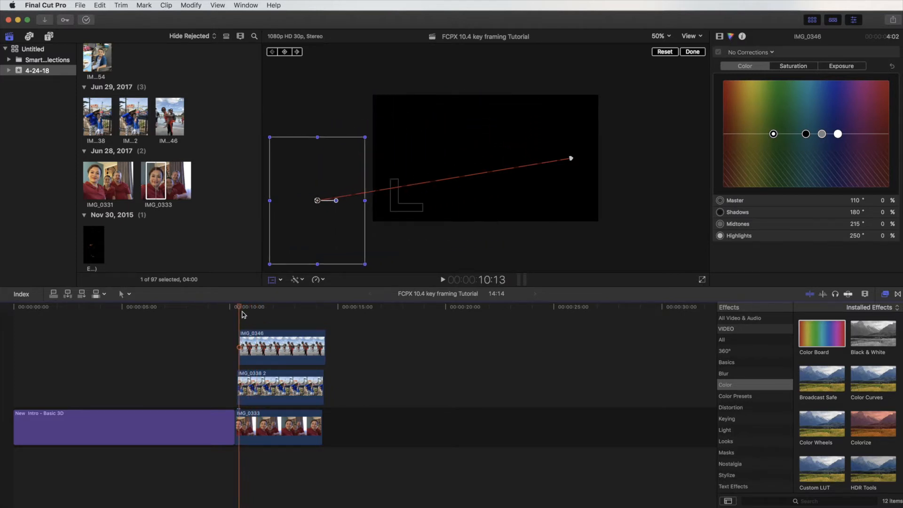
click(445, 278)
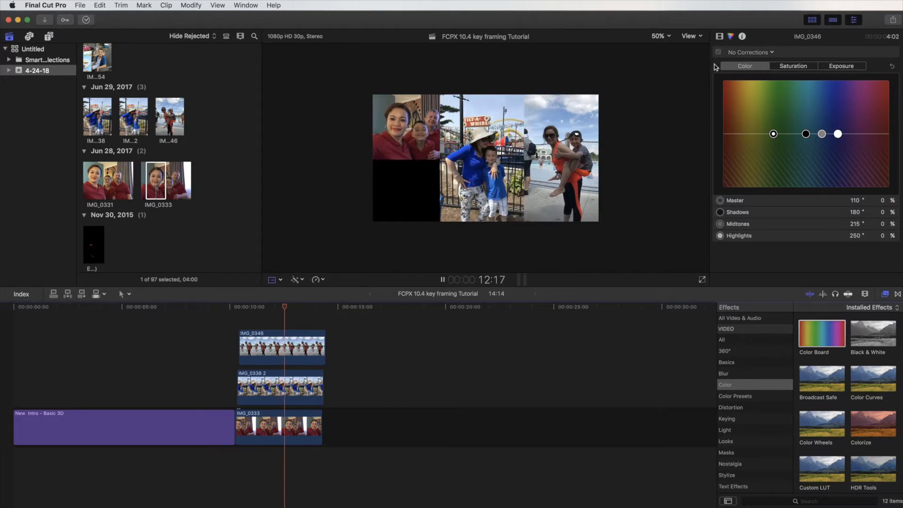
Step: Set the viewer scale to 90% and review the photo fly-in again, comparing the frames at 10:25 and 12:14
click(669, 37)
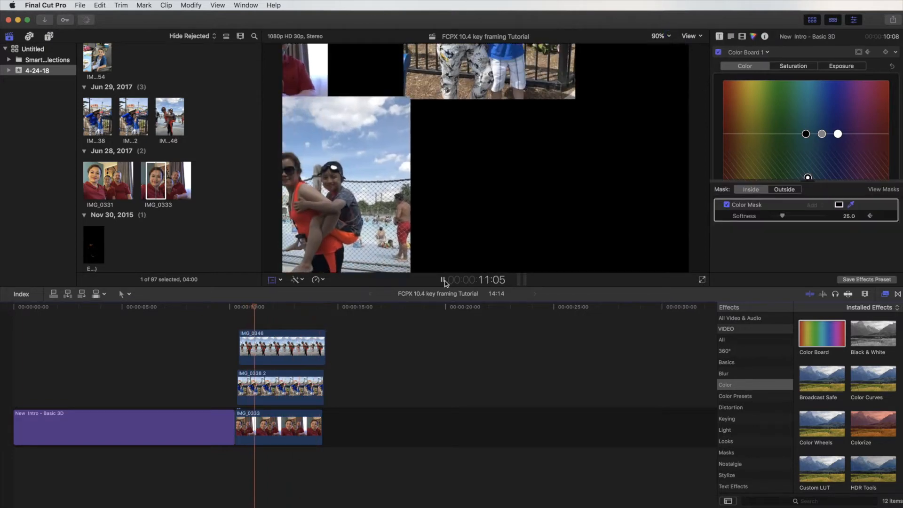
click(445, 281)
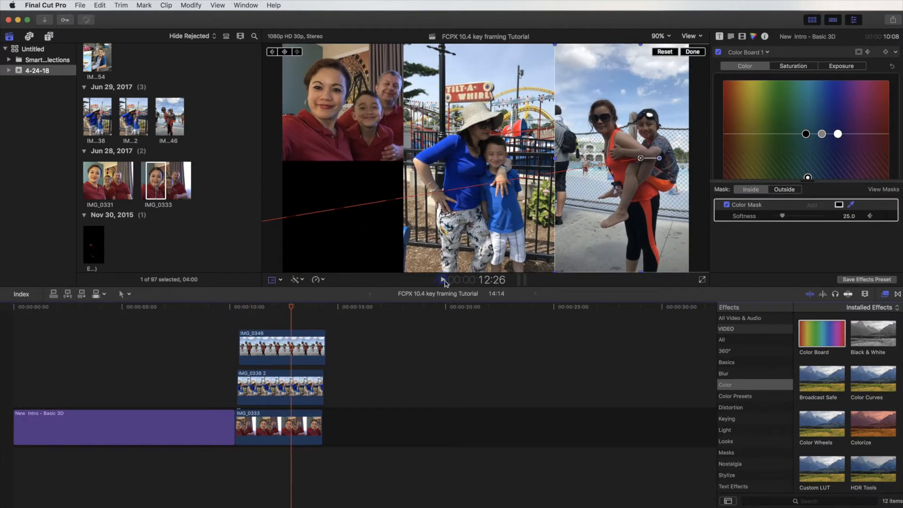
click(283, 339)
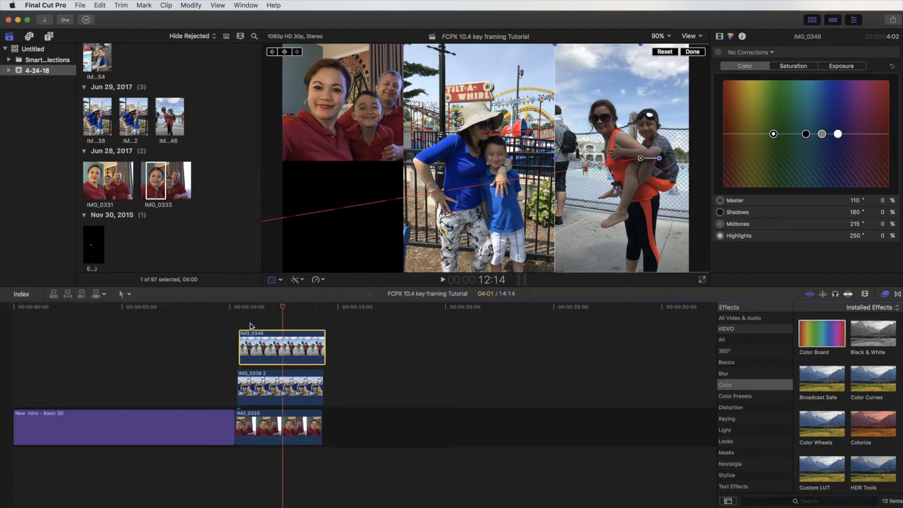
click(248, 325)
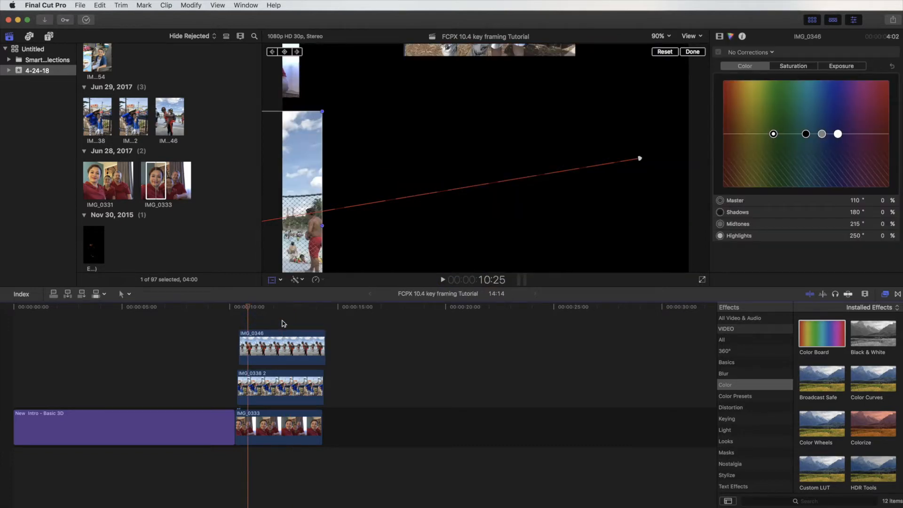
click(283, 323)
click(282, 340)
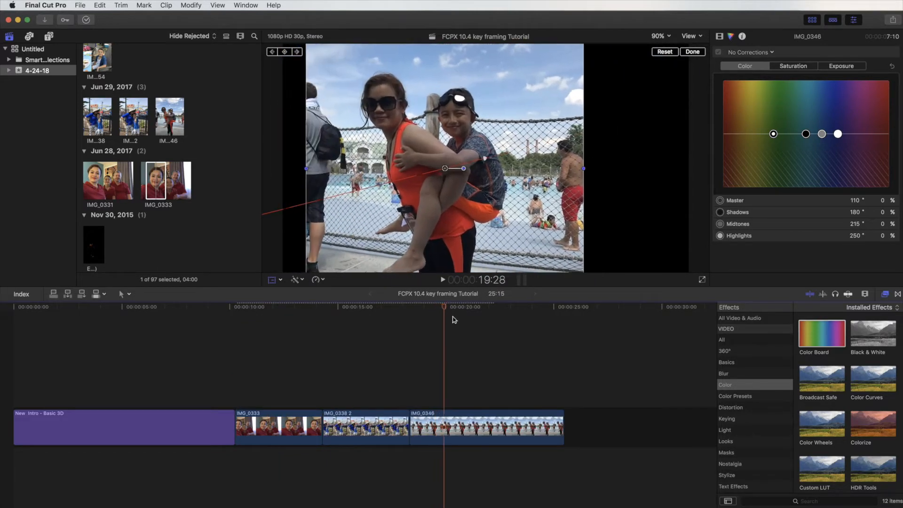
Step: Finish Transform editing near 20:12 and apply the Black & White effect to the IMG_0346 clip
click(453, 317)
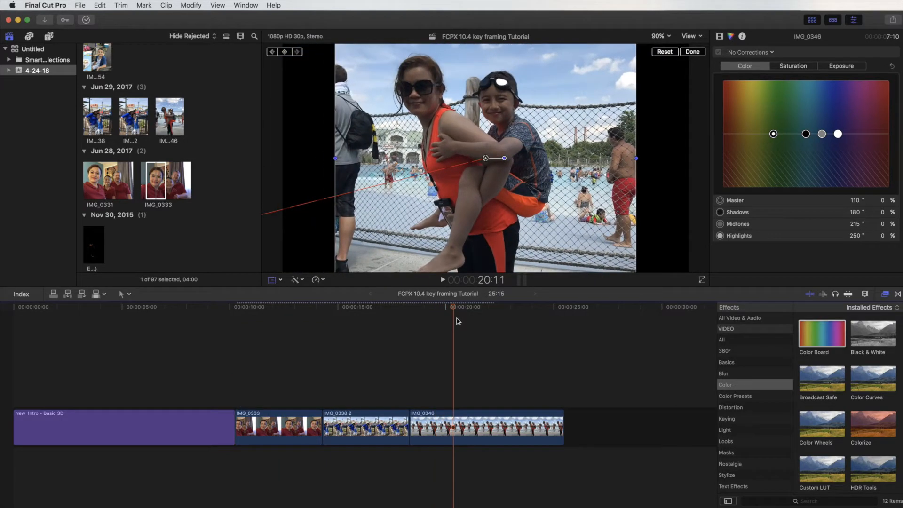
click(693, 53)
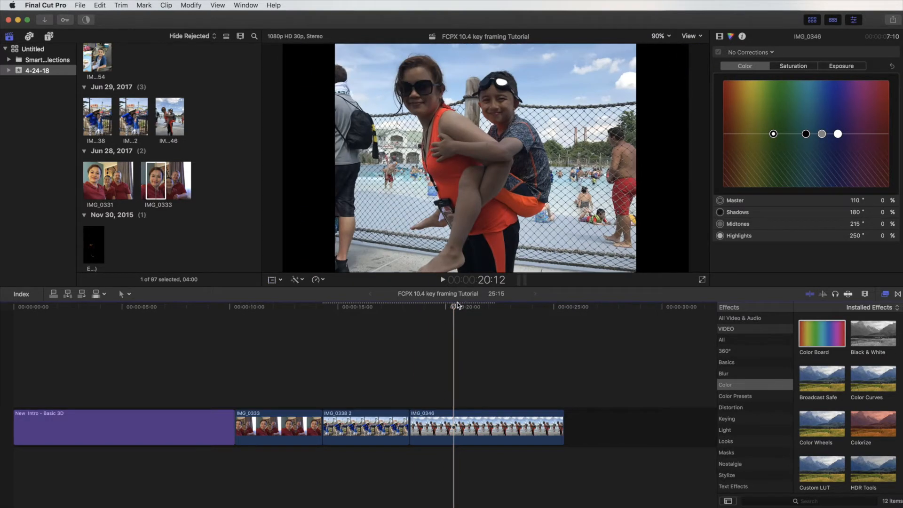
mouse_move(457, 304)
mouse_down()
mouse_move(473, 315)
mouse_move(443, 314)
mouse_move(463, 315)
mouse_up()
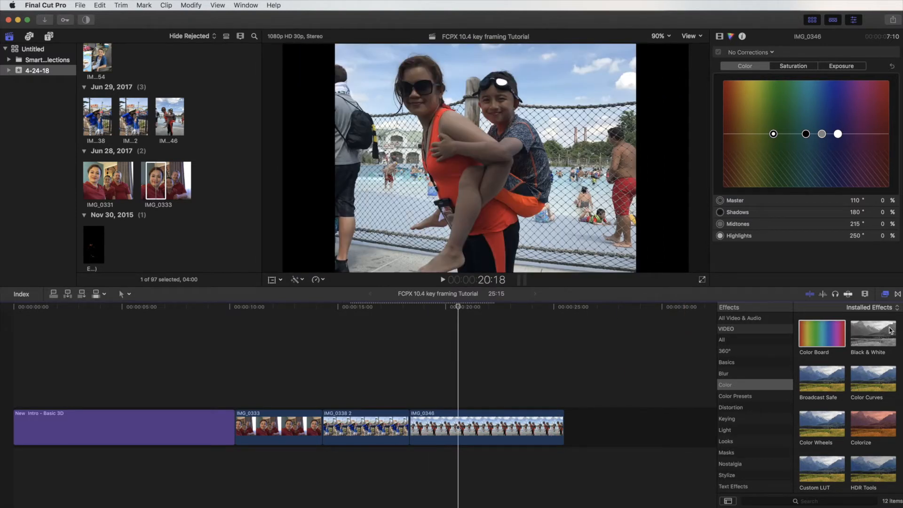
drag(877, 336, 480, 426)
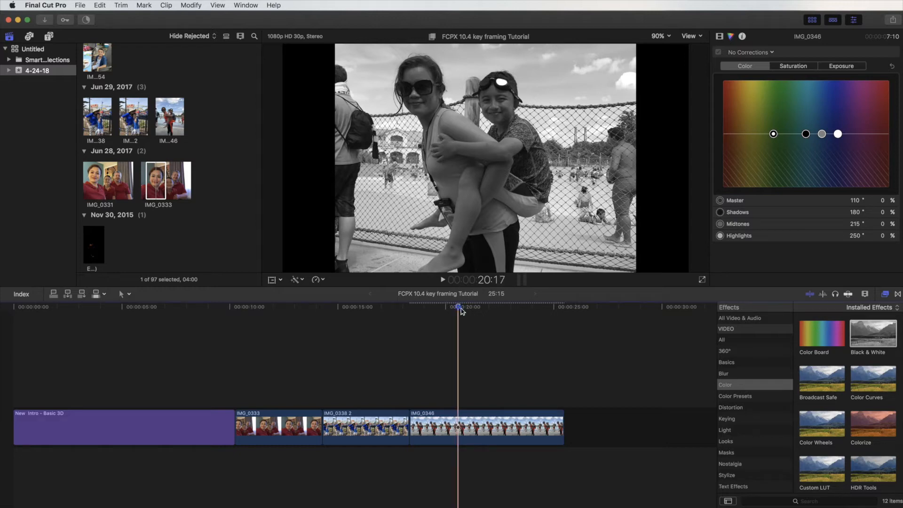
Step: Show the video settings of IMG_0346 and add a keyframe for the Black & White Amount of 100 at 19:10
drag(460, 308, 437, 330)
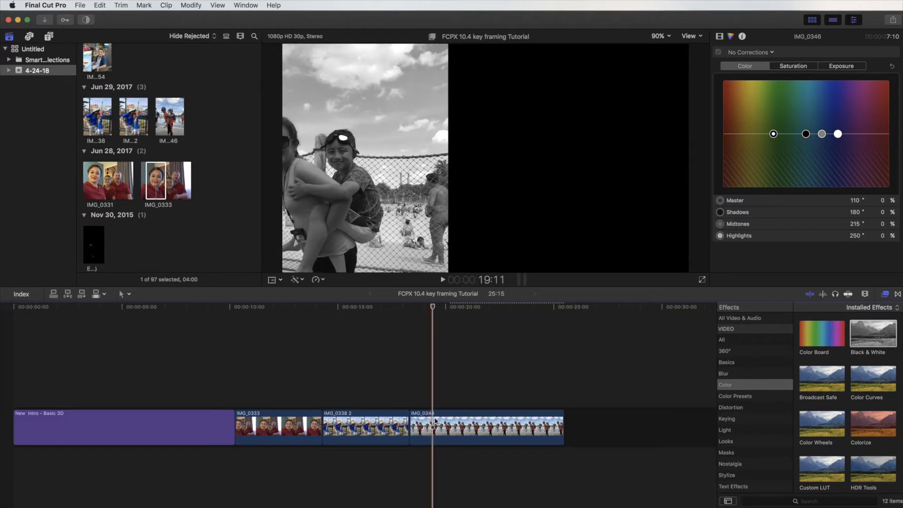
click(436, 414)
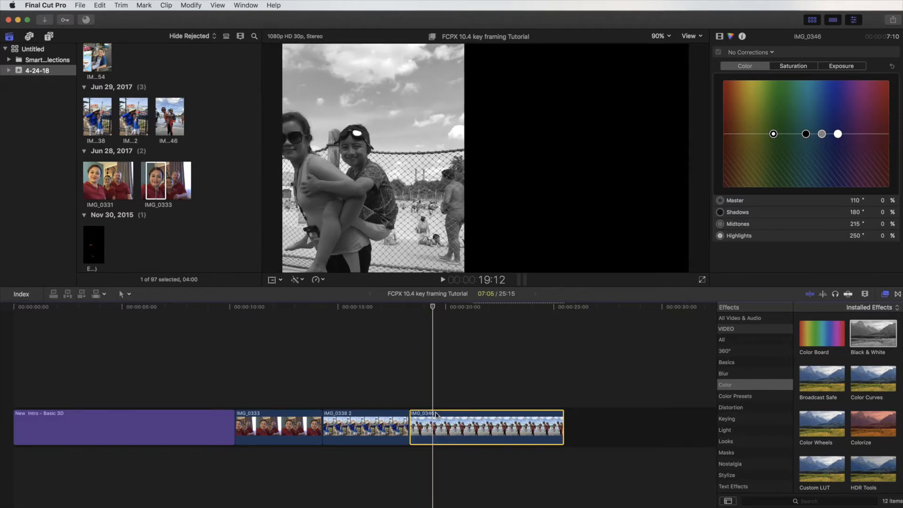
click(722, 37)
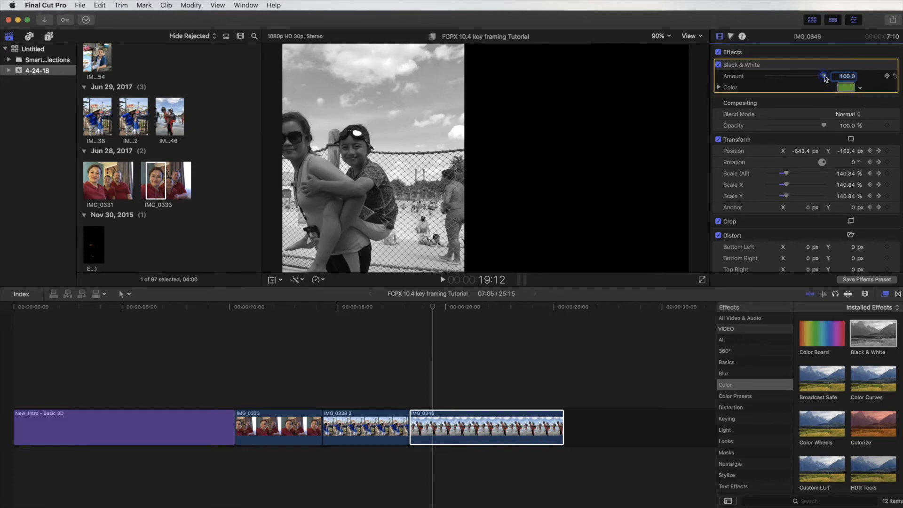
mouse_move(825, 79)
mouse_down()
mouse_move(795, 78)
mouse_move(829, 80)
mouse_up()
click(434, 306)
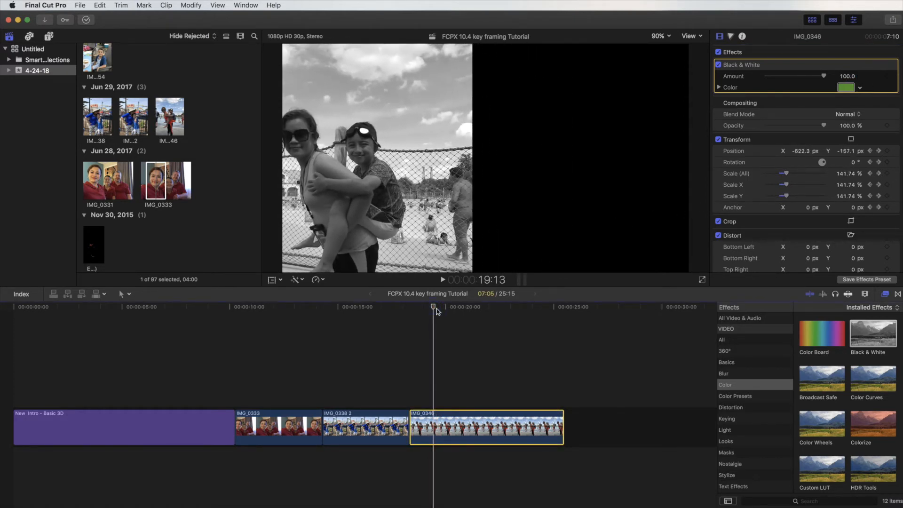
drag(437, 311, 435, 310)
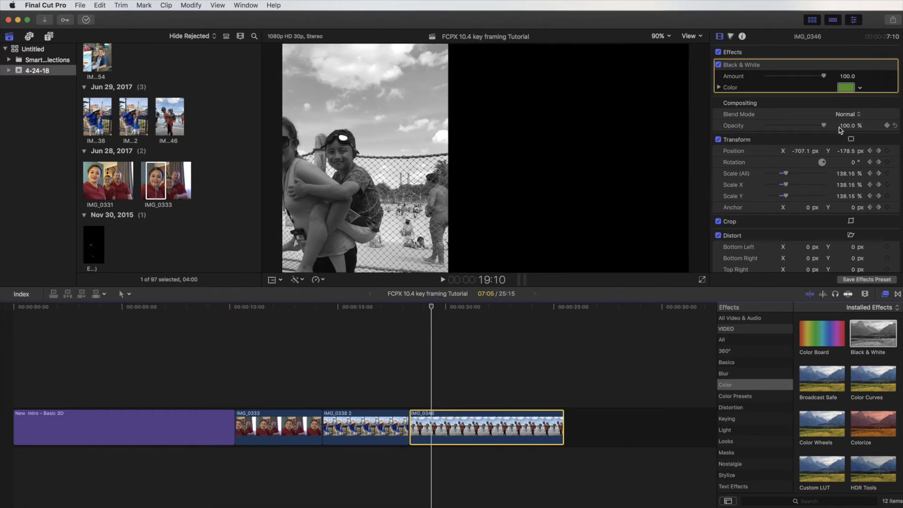
click(889, 76)
key(Right)
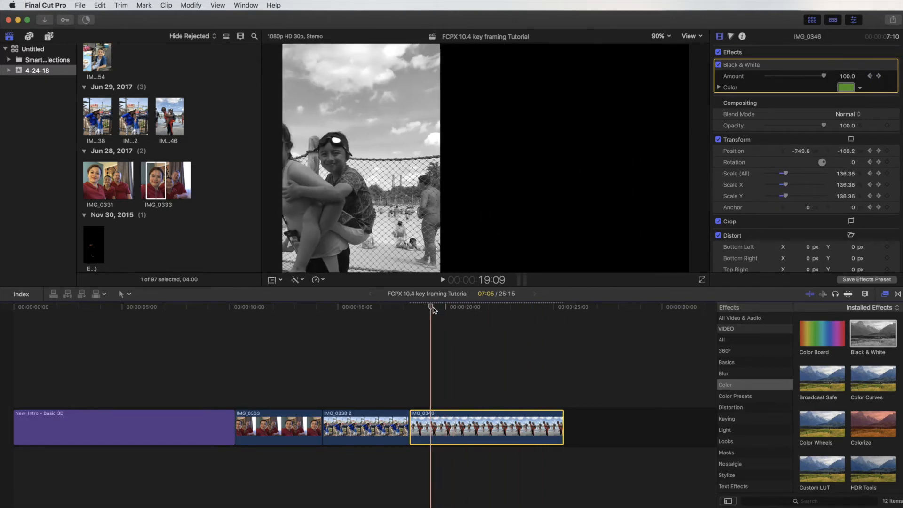
Step: Keyframe the Black & White Amount of IMG_0346 to 0 at 20:27, and play back the fade to colour from 17:20
drag(434, 310, 468, 339)
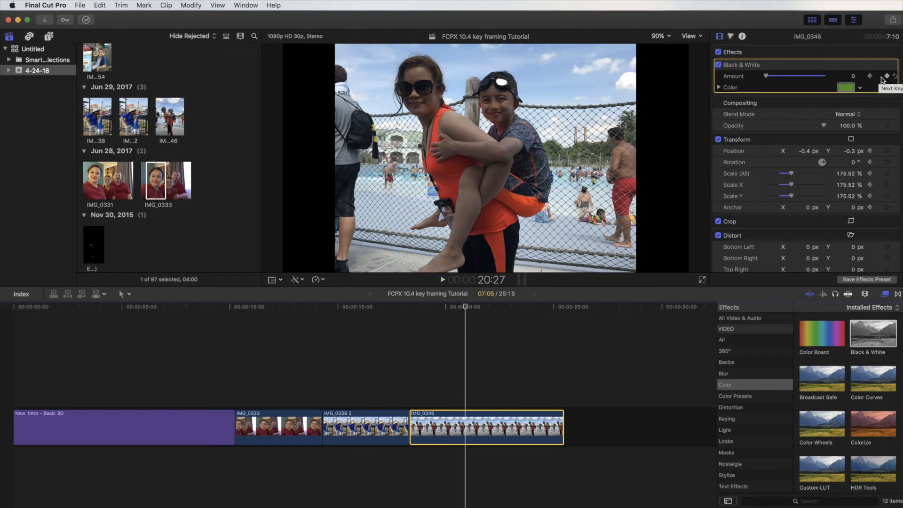
click(882, 78)
drag(465, 307, 395, 308)
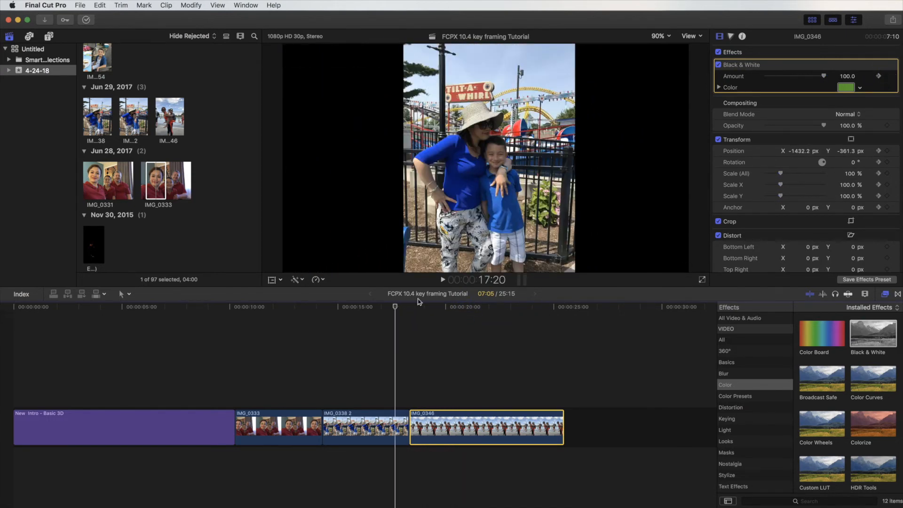
click(445, 281)
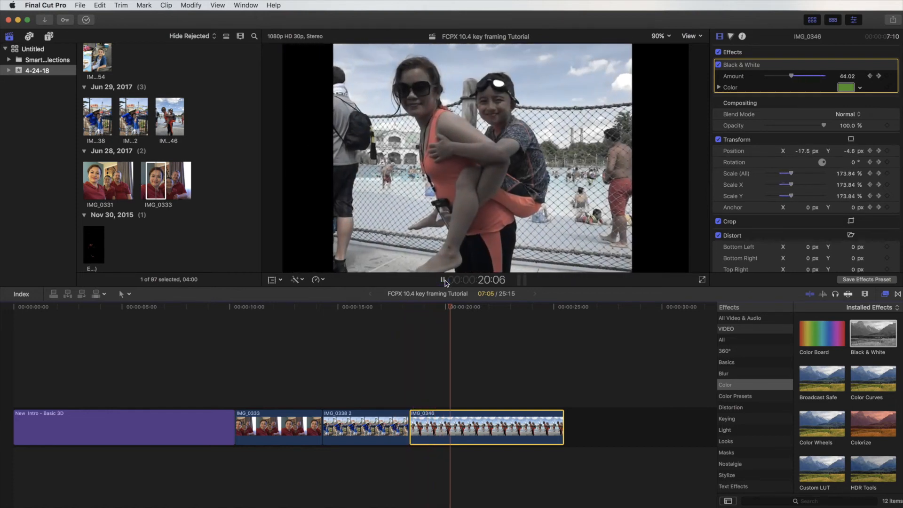
click(410, 348)
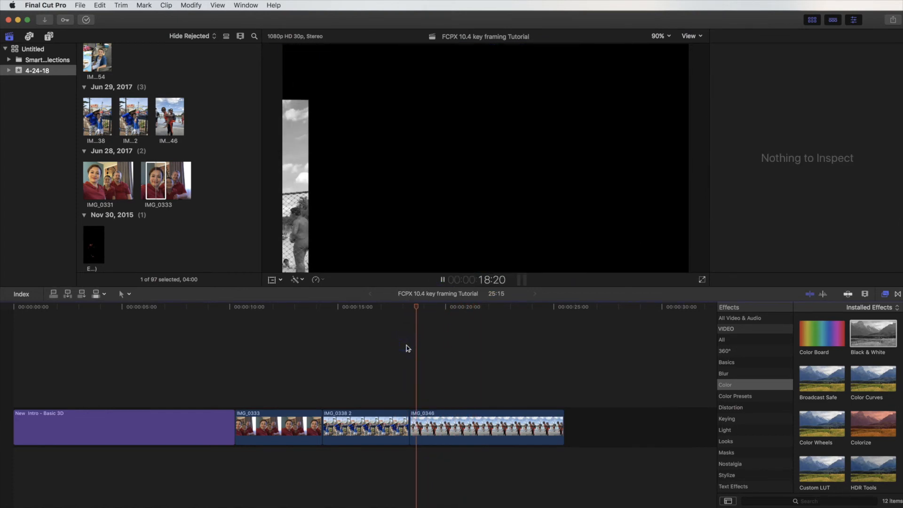